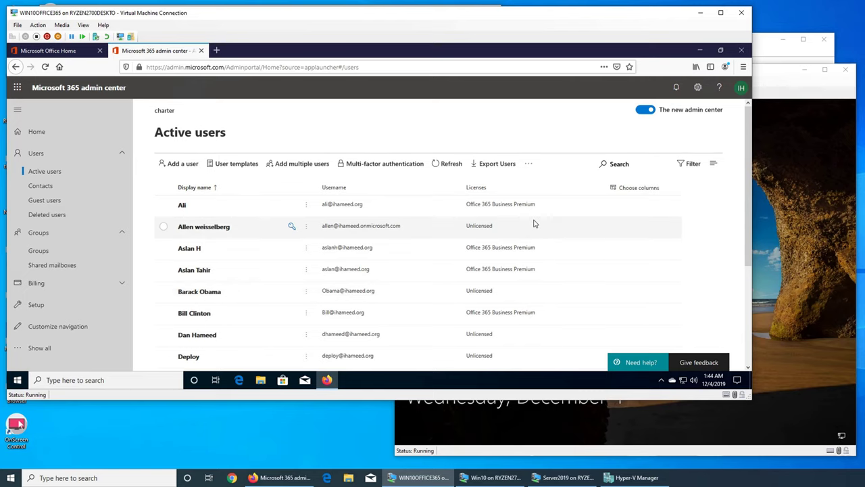
# Grant the selected user Admin center access with the User admin role, save, and close the panel
pyautogui.scroll(-3, 535, 223)
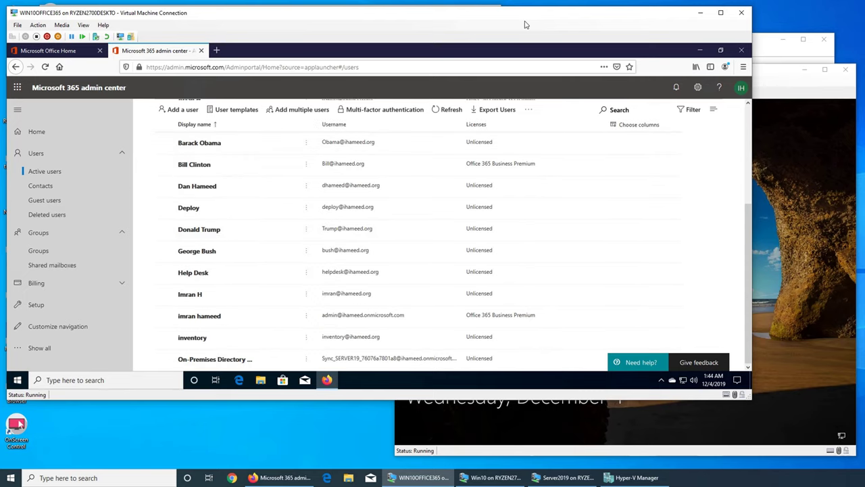
pyautogui.moveTo(528, 12); pyautogui.dragTo(528, 4)
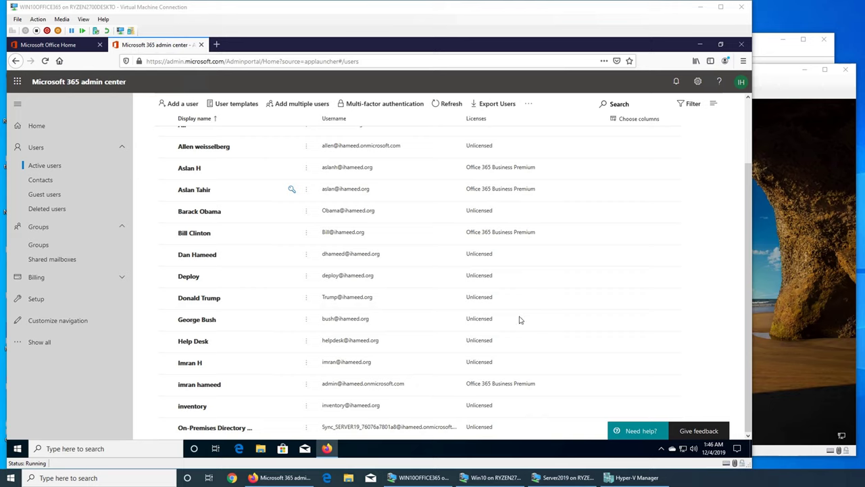
pyautogui.click(483, 195)
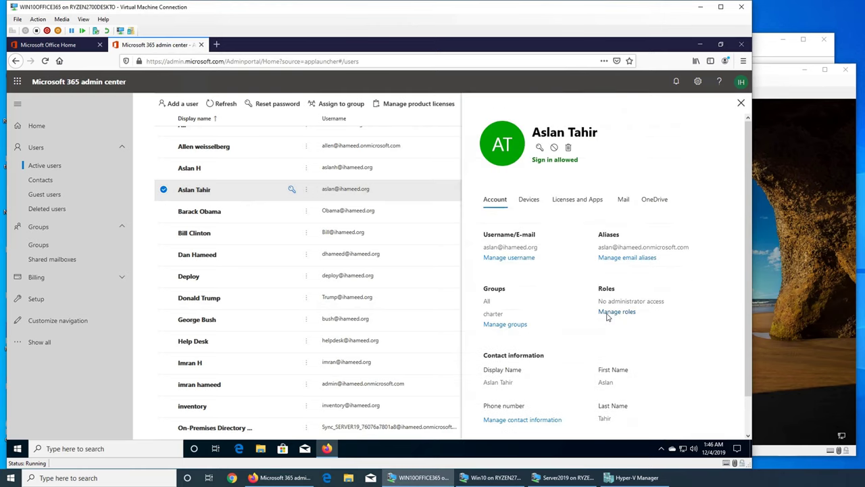
pyautogui.click(612, 313)
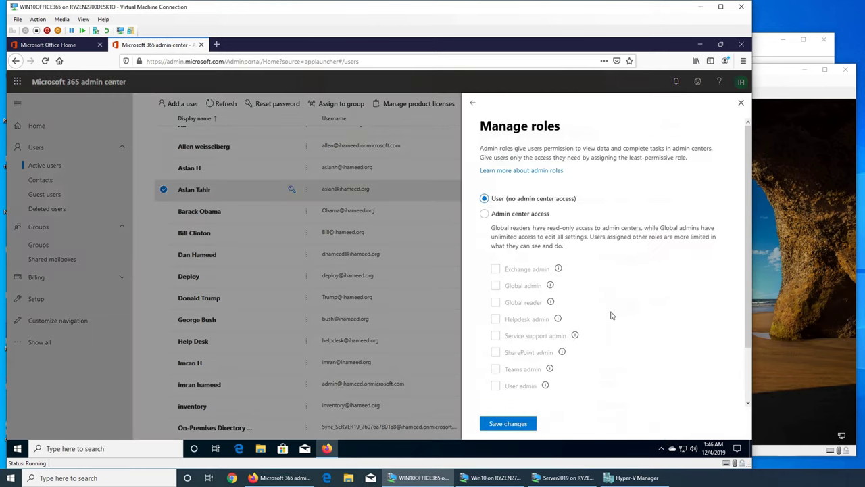
pyautogui.click(485, 215)
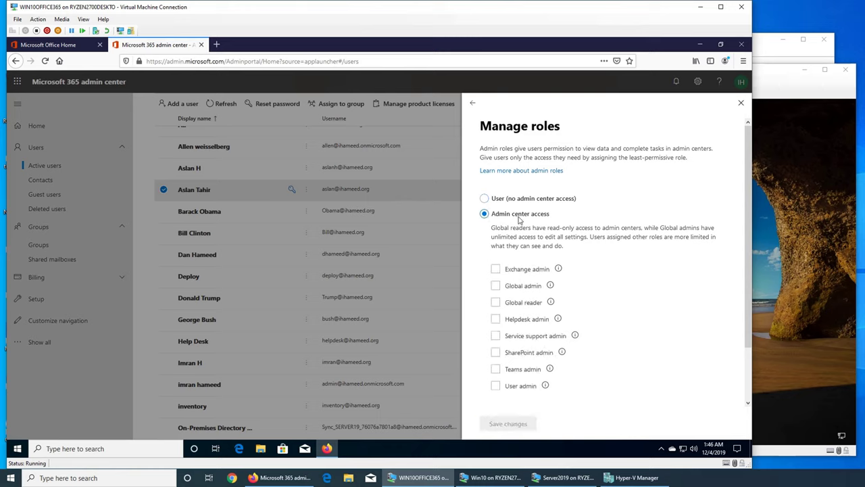
pyautogui.click(533, 274)
pyautogui.click(497, 386)
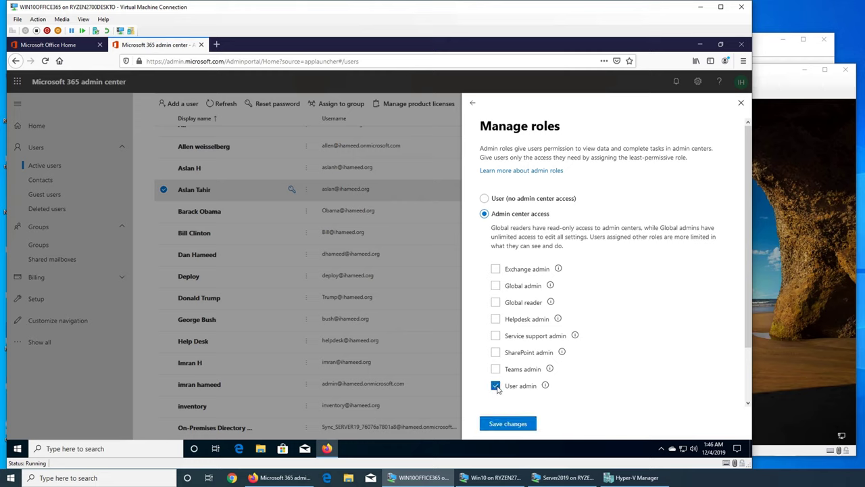
pyautogui.moveTo(546, 388)
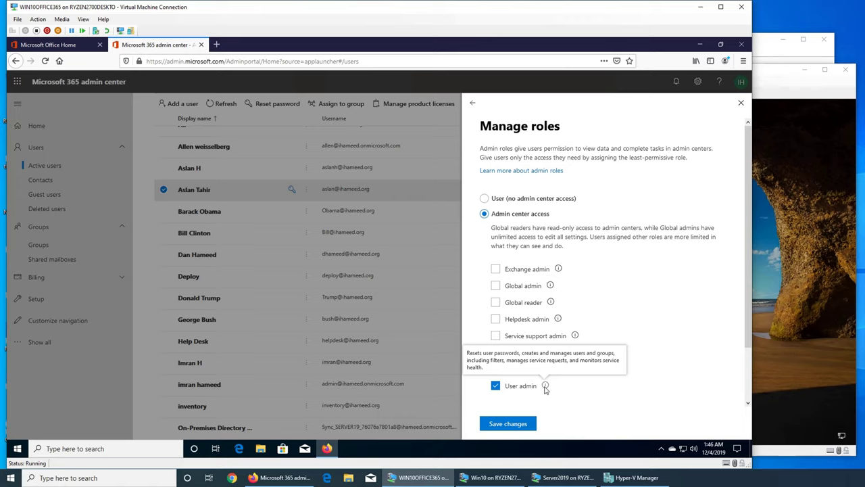
pyautogui.click(505, 423)
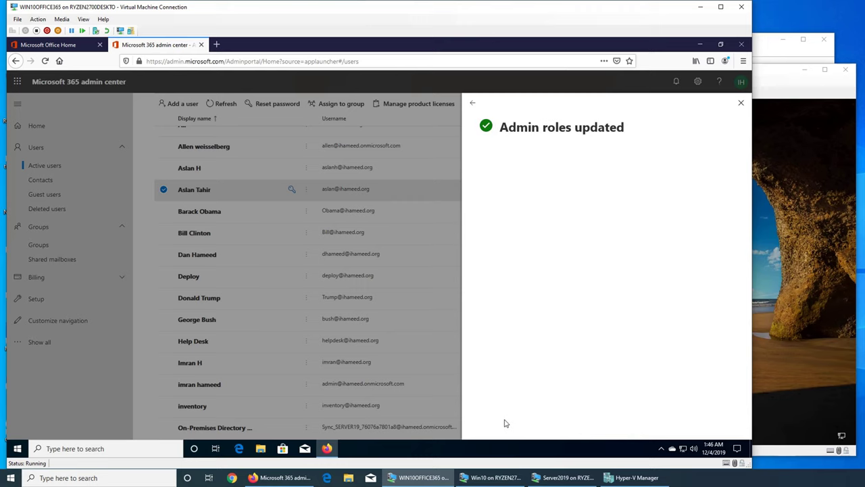
pyautogui.click(742, 103)
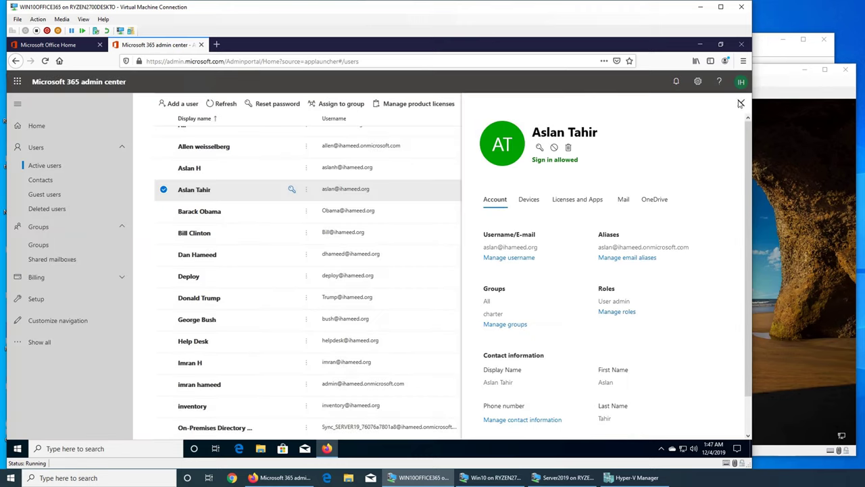
pyautogui.click(740, 103)
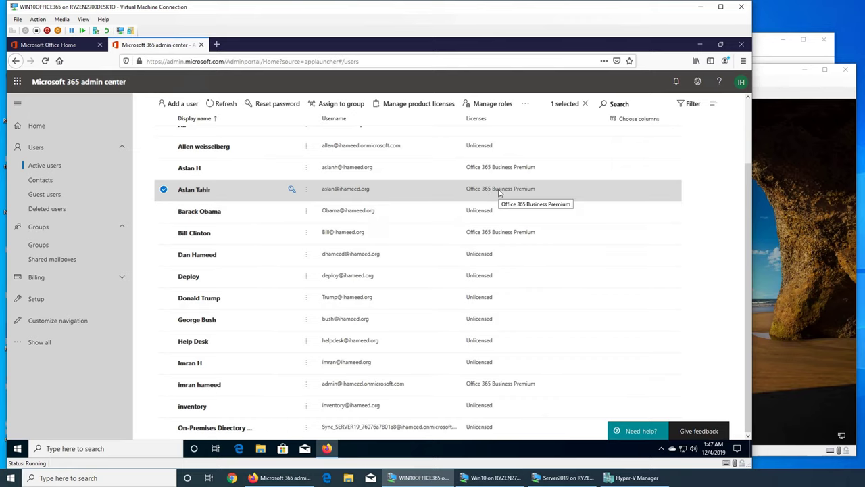
# Minimise the browser and sign in to the Windows 10 VM with the domain user's name and password
pyautogui.click(700, 44)
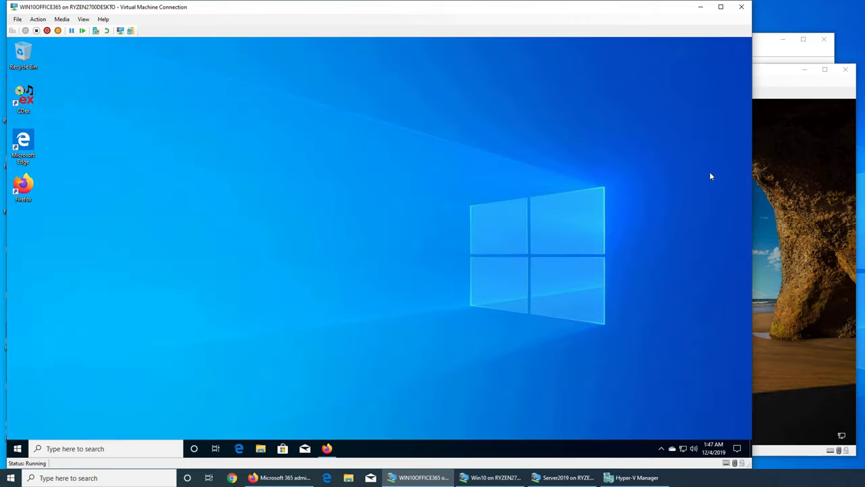
pyautogui.click(768, 194)
pyautogui.click(737, 286)
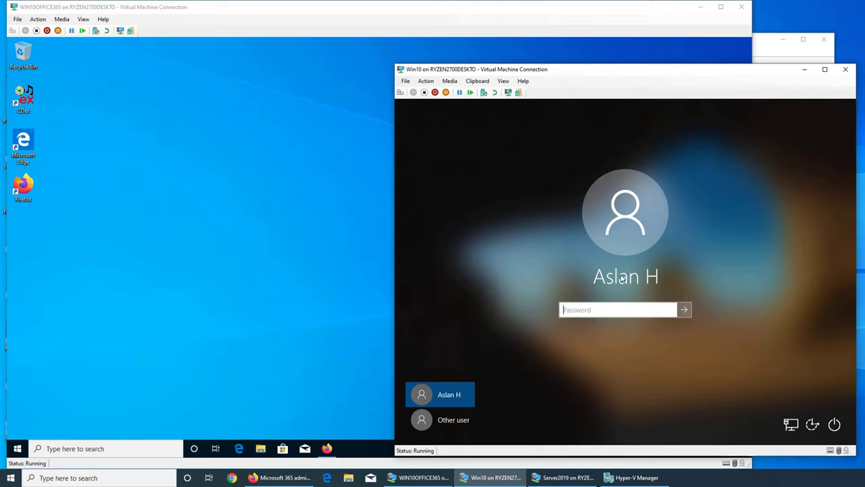
pyautogui.click(446, 420)
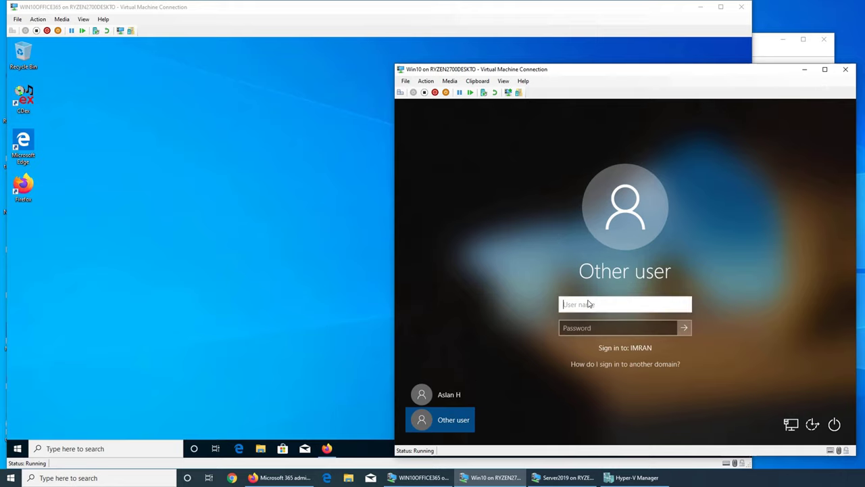
pyautogui.write('imran\\aslan')
pyautogui.press('Tab')
pyautogui.write('********')
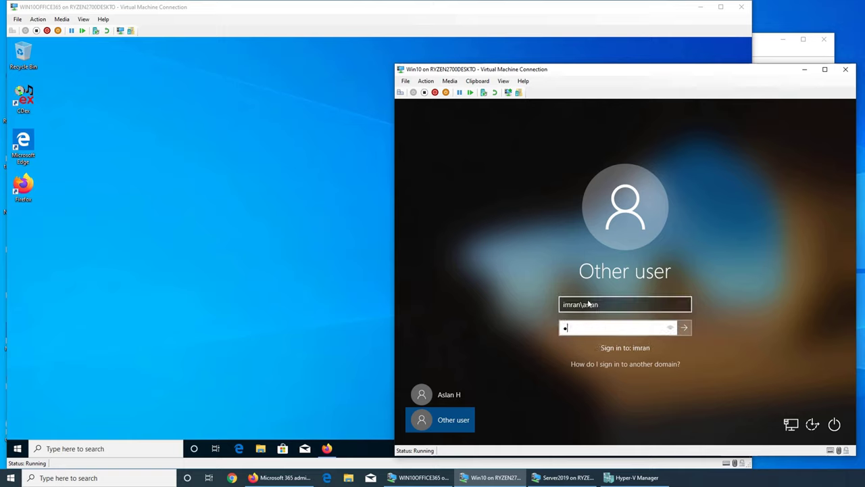
pyautogui.write('**')
pyautogui.press('Return')
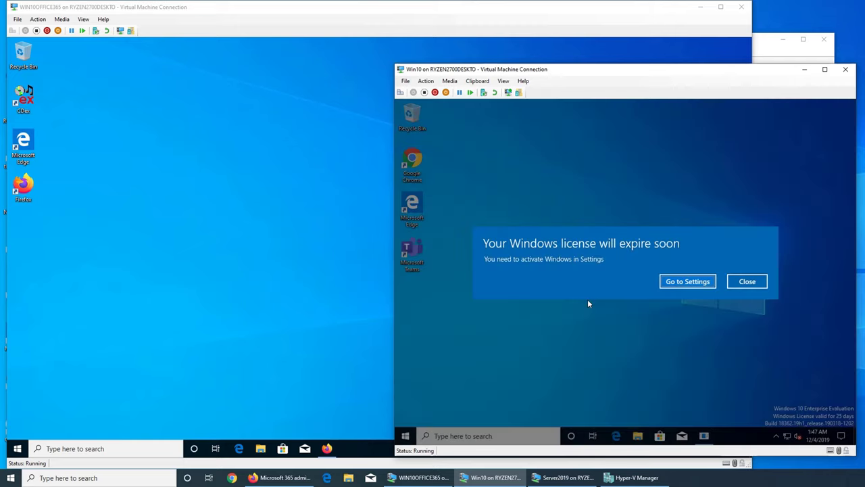
# Dismiss the Windows licence expiry warning and close the Microsoft Teams sign-in window
pyautogui.click(748, 282)
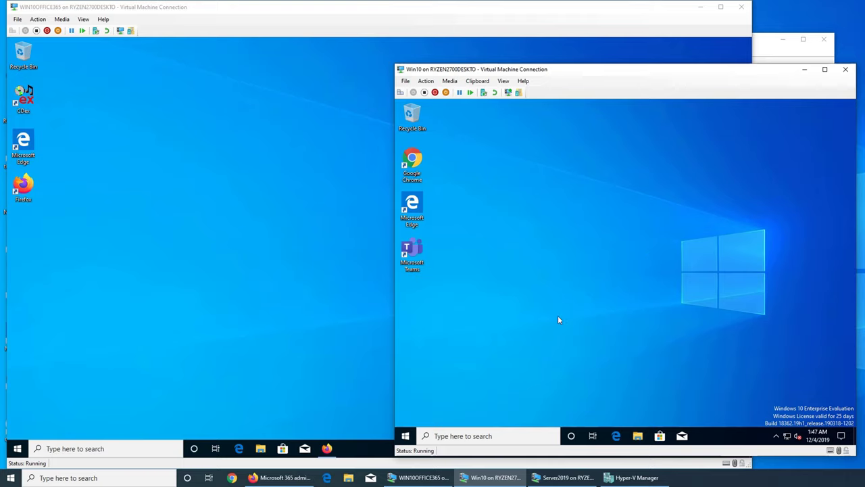
pyautogui.click(407, 434)
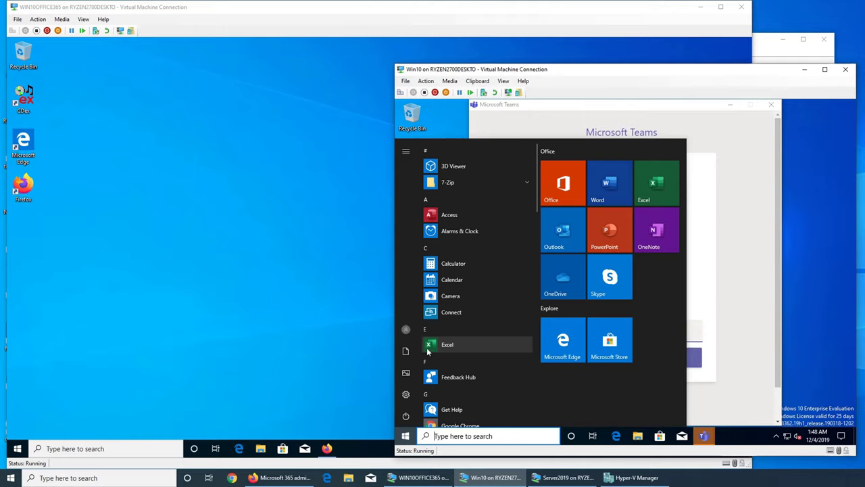
pyautogui.click(778, 135)
pyautogui.click(771, 104)
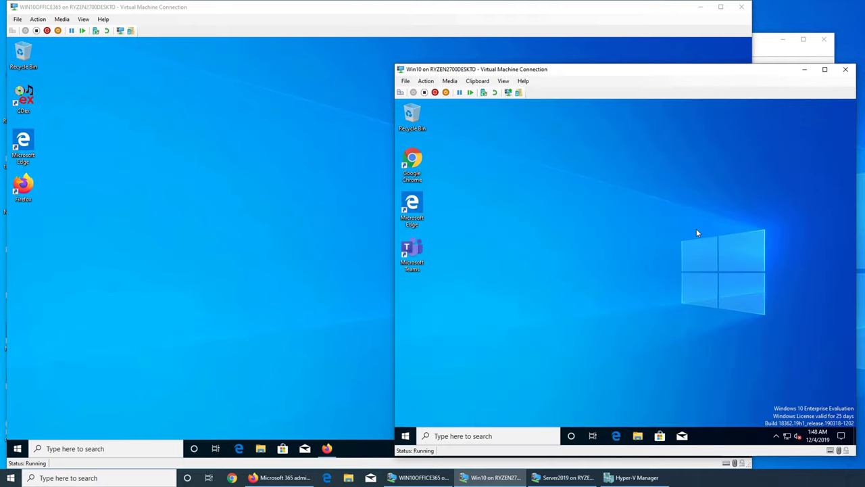
# Launch OneNote from the Start menu's app list
pyautogui.click(404, 436)
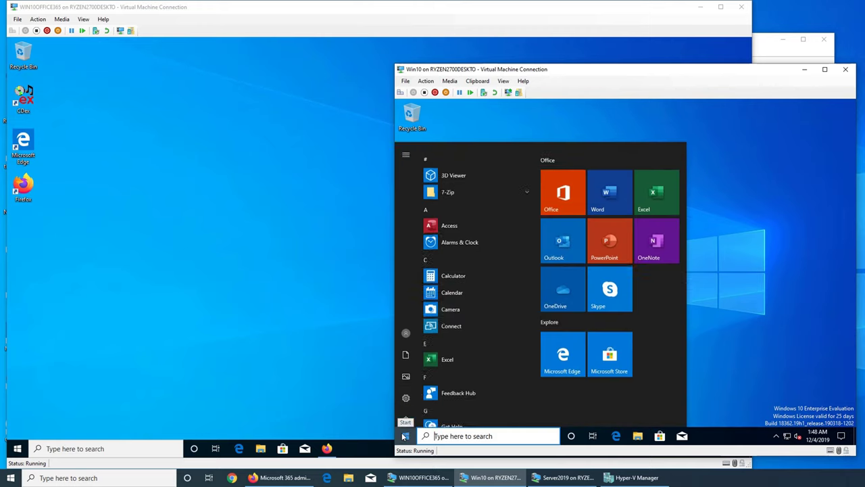
pyautogui.scroll(-5, 491, 339)
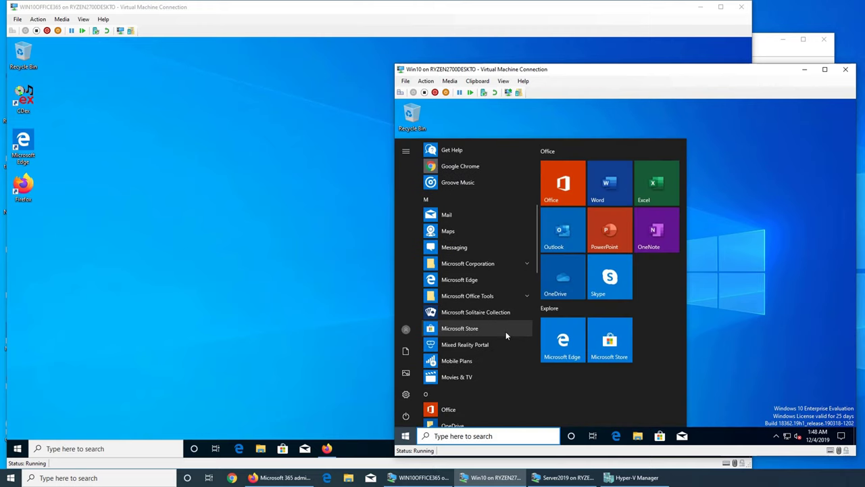
pyautogui.scroll(-3, 506, 331)
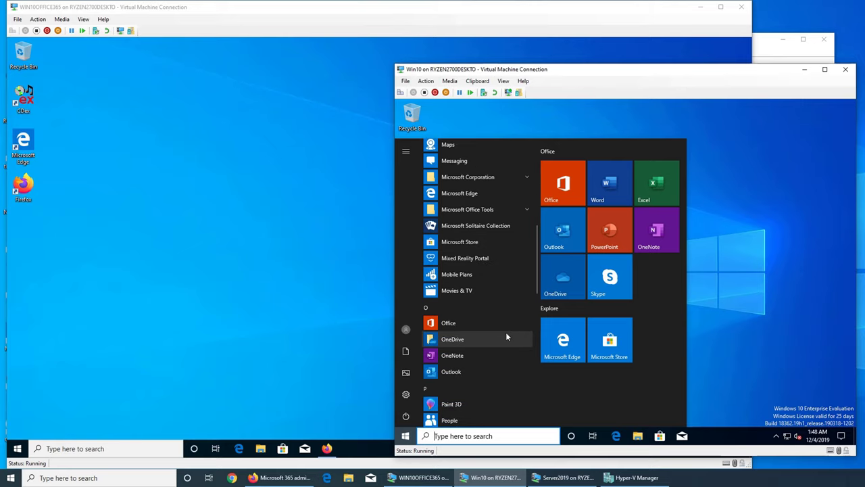
pyautogui.click(493, 355)
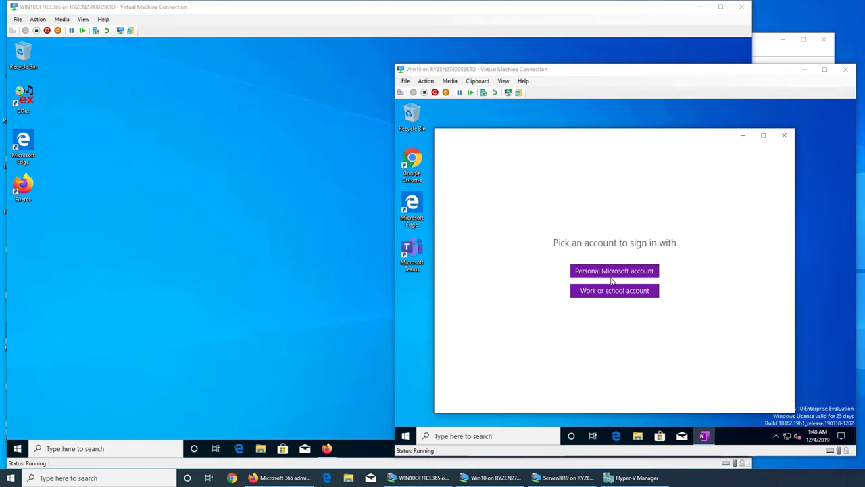
# Add the user's work or school account to OneNote with their e-mail and password
pyautogui.click(605, 295)
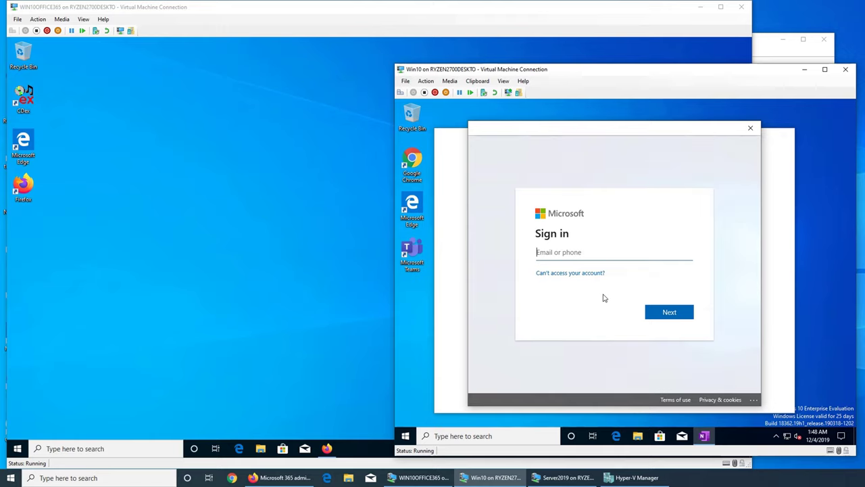
pyautogui.click(670, 314)
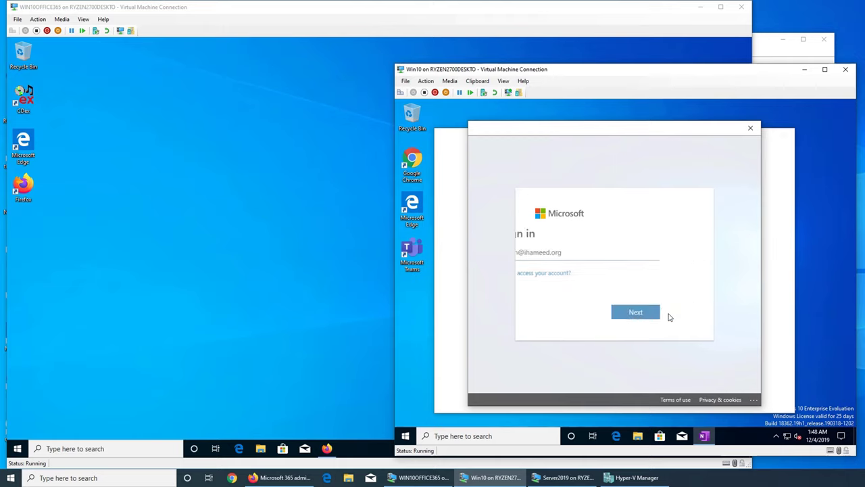
pyautogui.write('•')
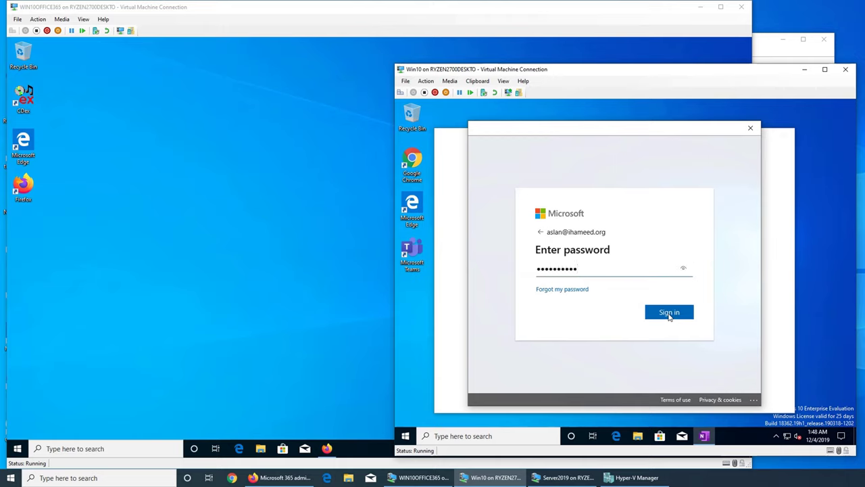
pyautogui.click(670, 313)
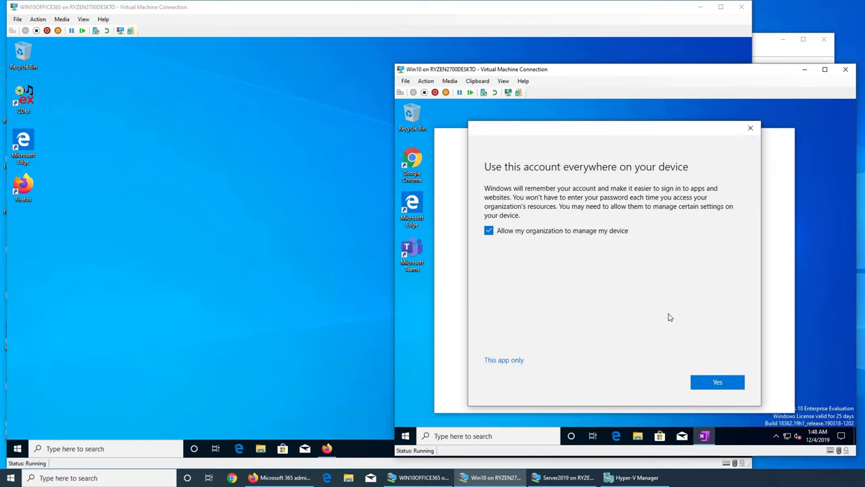
pyautogui.click(723, 386)
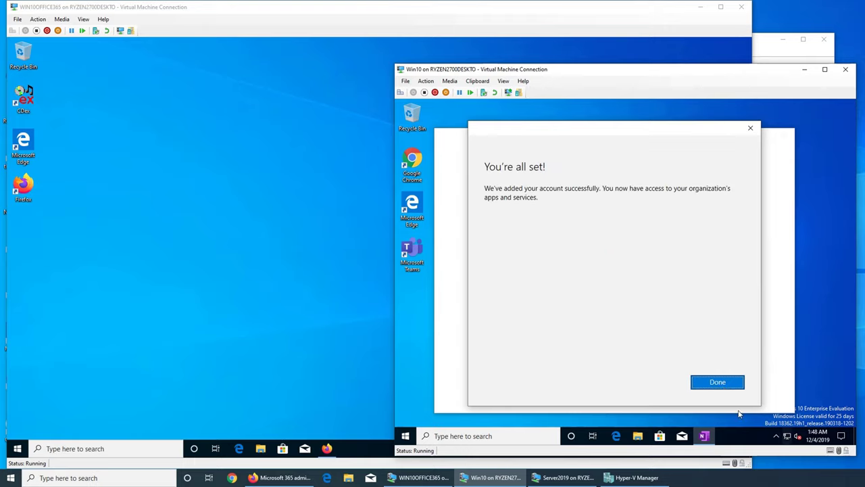
pyautogui.click(724, 386)
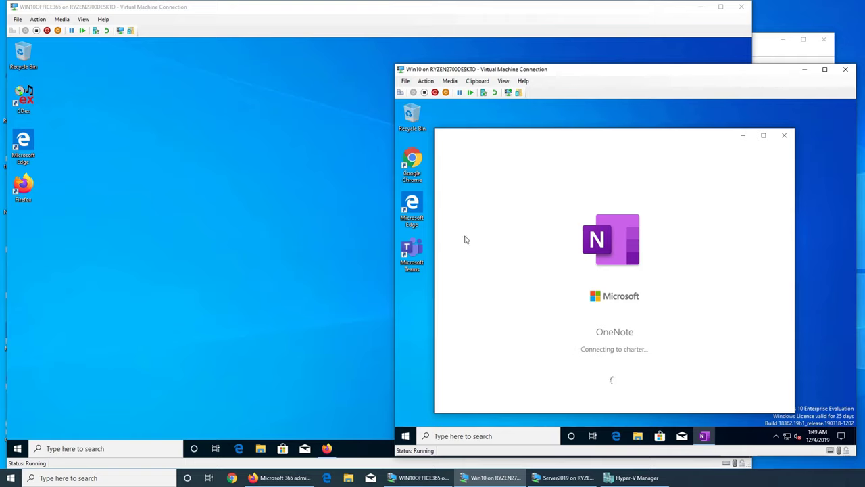
pyautogui.doubleClick(412, 166)
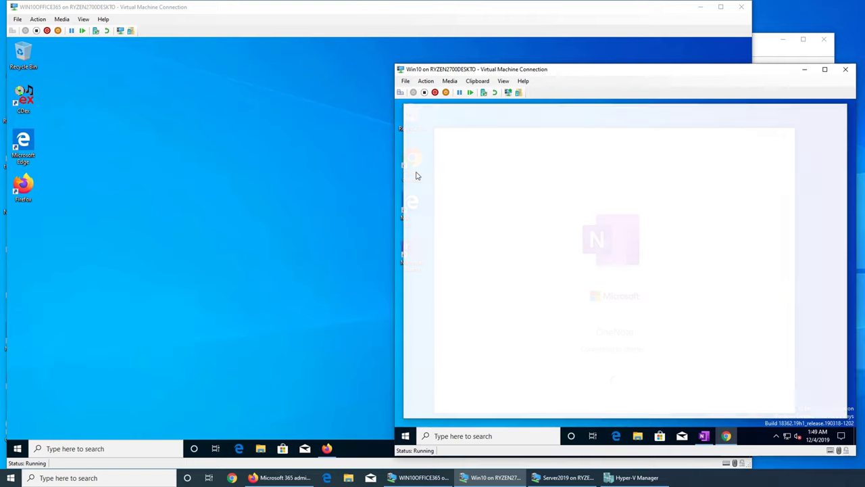
# Maximise the browser and go to portal.office.com
pyautogui.doubleClick(666, 116)
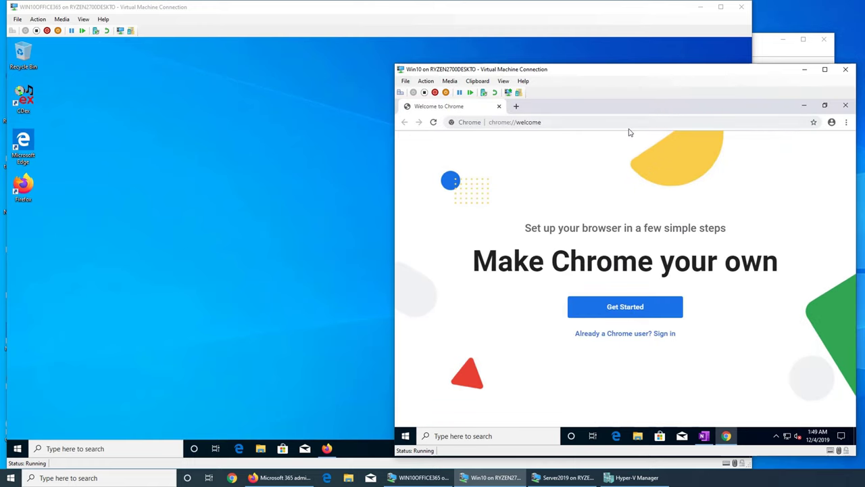
pyautogui.click(630, 128)
pyautogui.write('po')
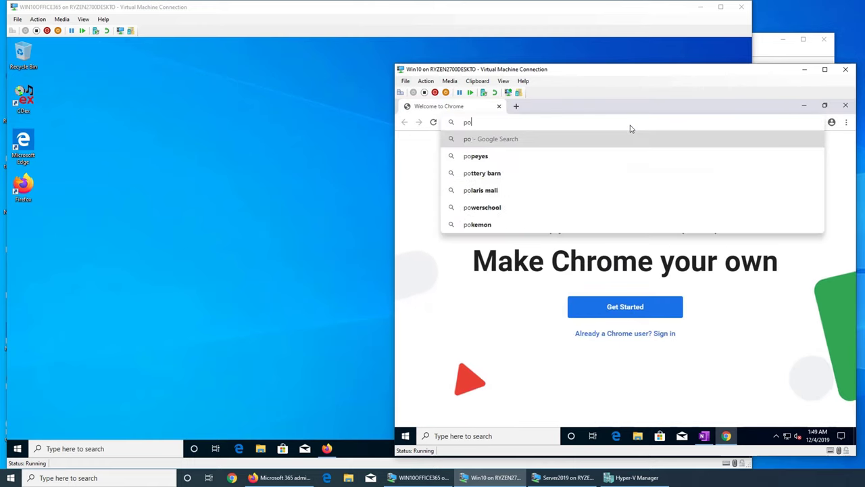
pyautogui.write('rtal.office')
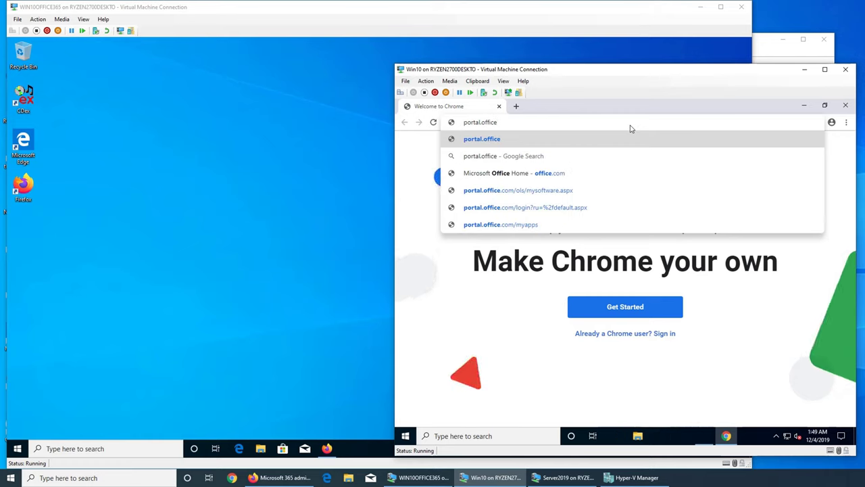
pyautogui.write('.com')
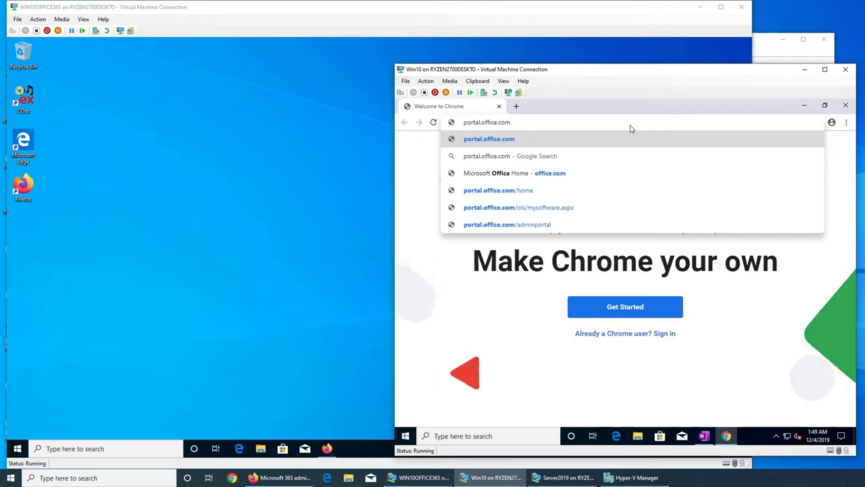
pyautogui.press('Return')
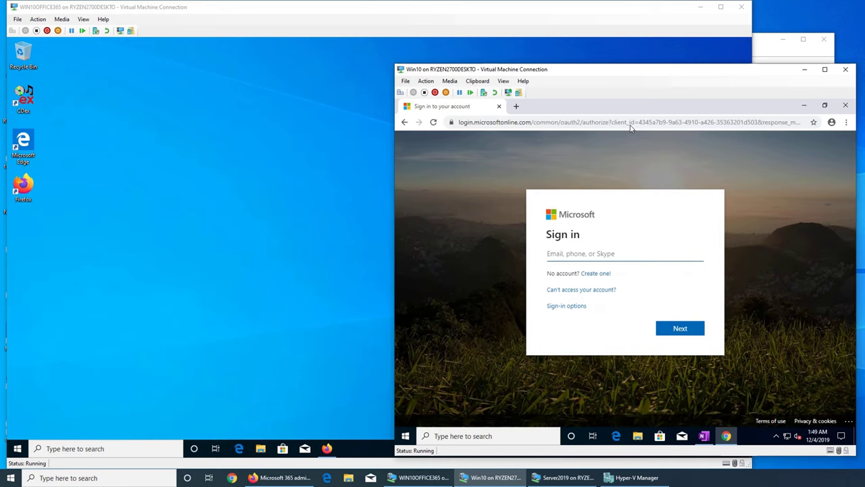
# Sign in with the user's e-mail and password and choose to stay signed in
pyautogui.press('Return')
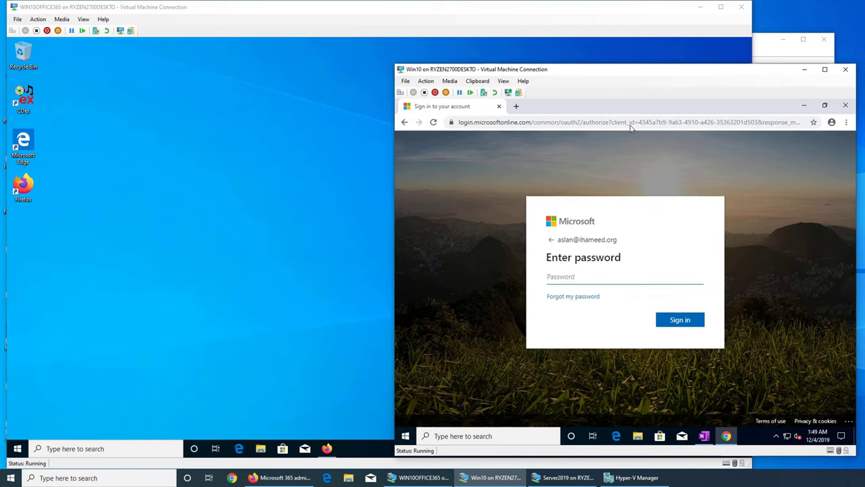
pyautogui.write('•••')
pyautogui.click(680, 320)
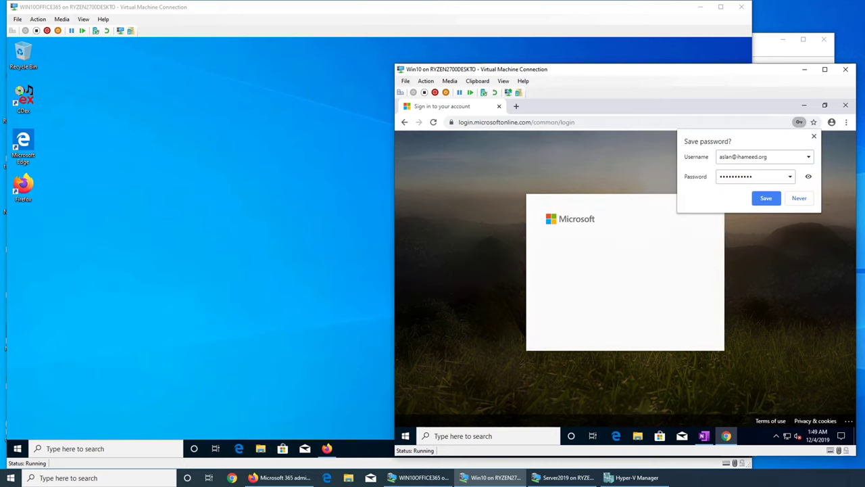
pyautogui.click(593, 302)
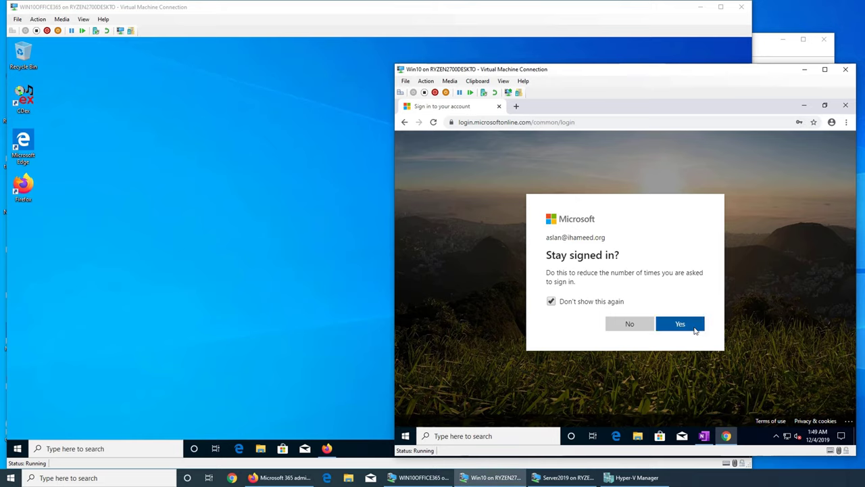
pyautogui.click(673, 326)
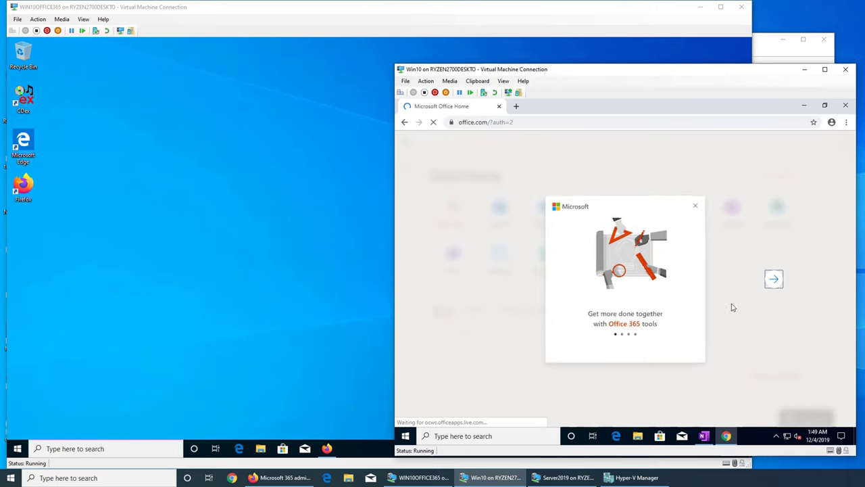
# Close the Office 365 welcome tour and open Outlook's time zone list
pyautogui.click(718, 182)
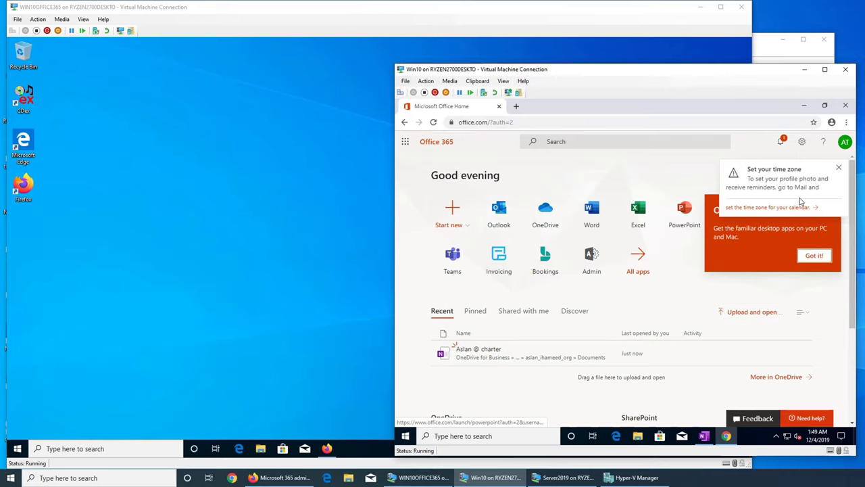
pyautogui.click(790, 208)
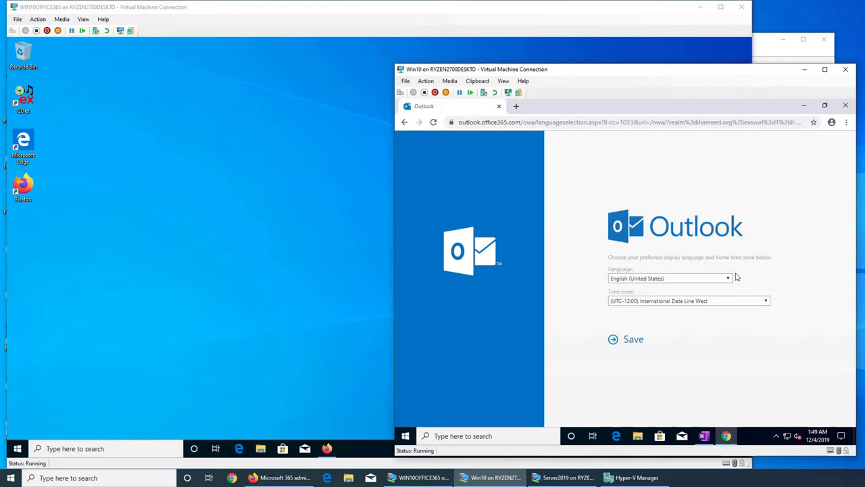
pyautogui.click(680, 303)
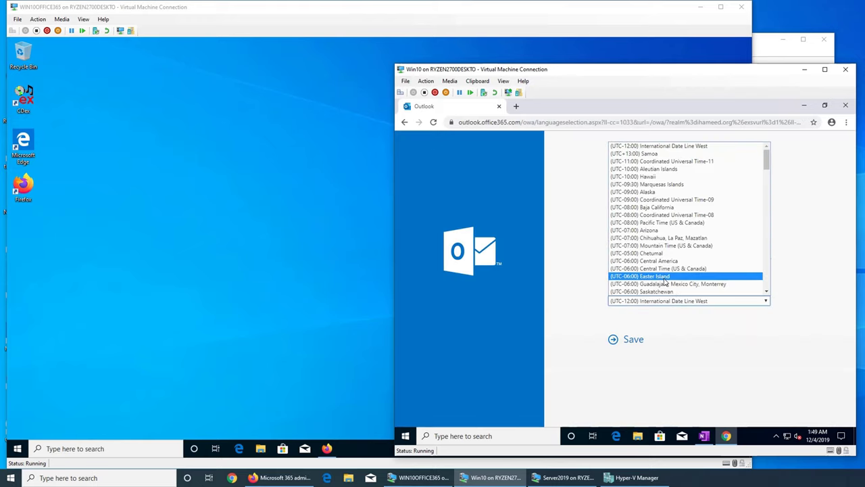
# Save (UTC-05:00) Eastern Time (US & Canada) as the time zone and dismiss the Outlook welcome tour
pyautogui.scroll(-3, 674, 284)
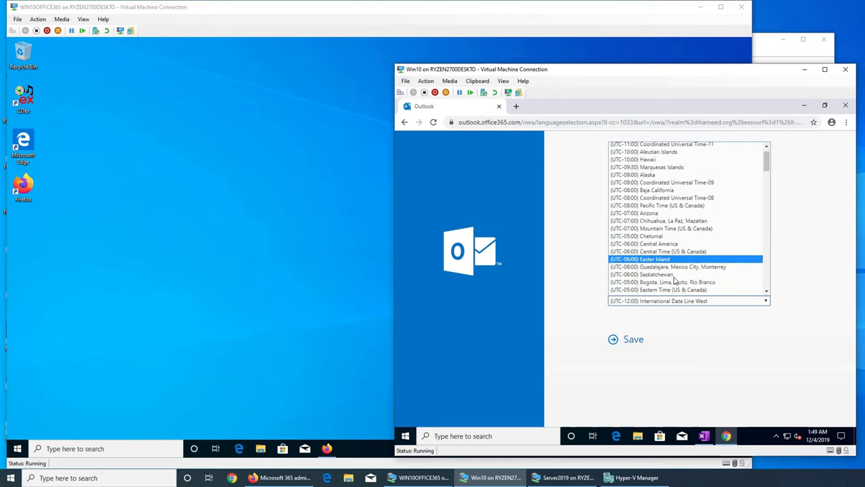
pyautogui.click(666, 217)
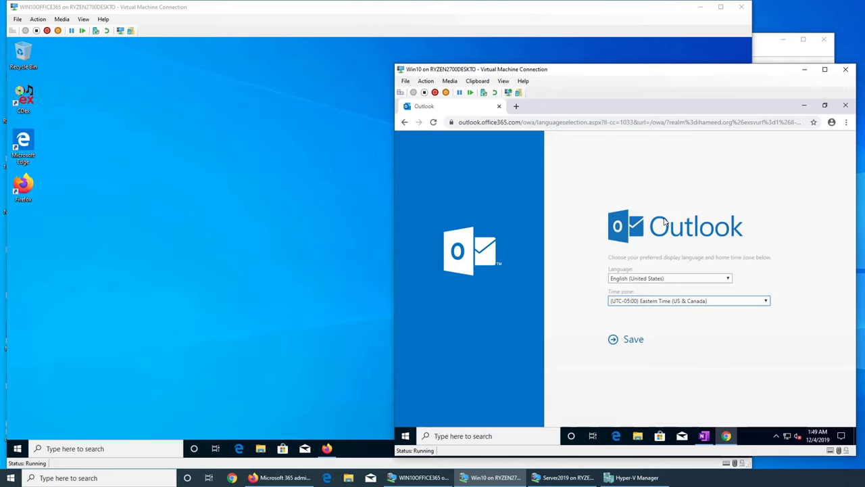
pyautogui.click(634, 339)
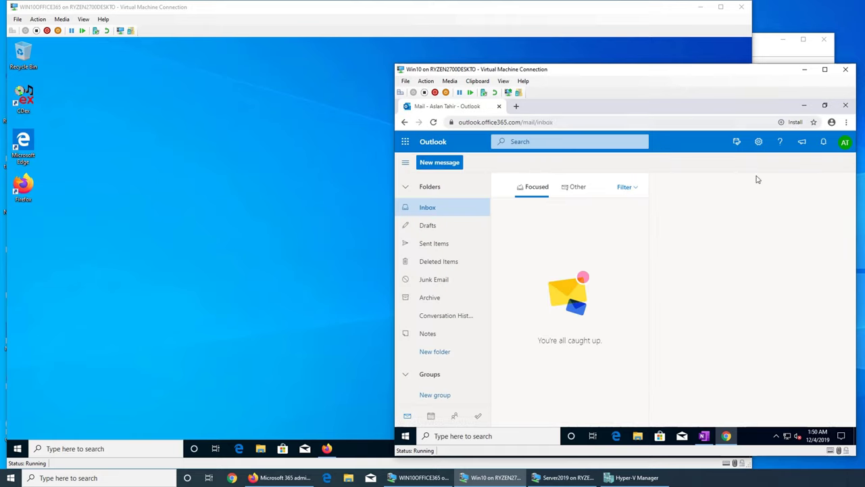
pyautogui.moveTo(726, 436)
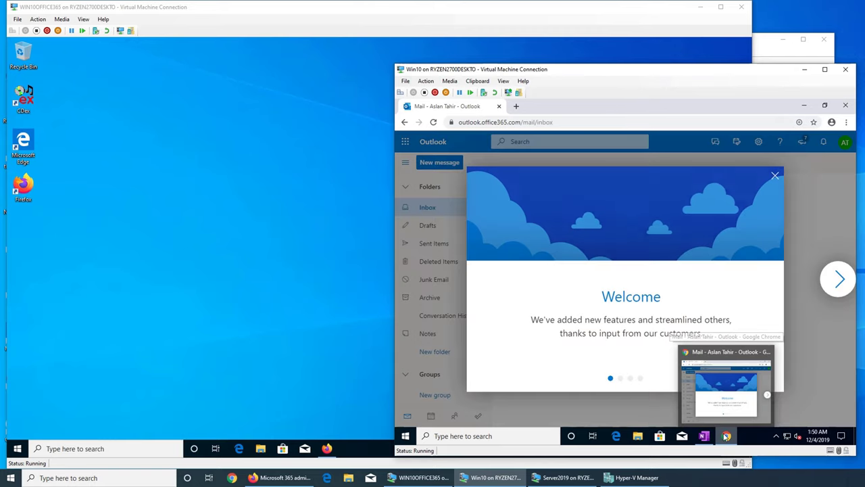
pyautogui.click(776, 176)
pyautogui.click(559, 122)
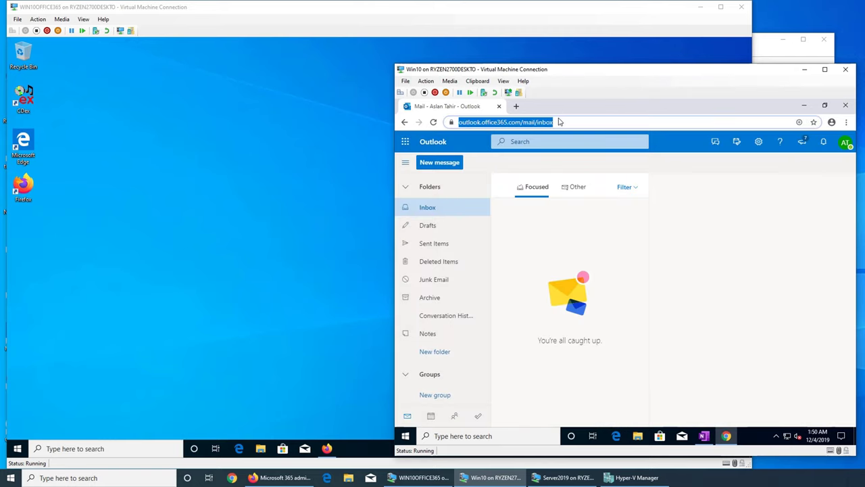
# Reload portal.office.com, dismiss the themes promotion, and open the Admin tile
pyautogui.write('por')
pyautogui.press('Return')
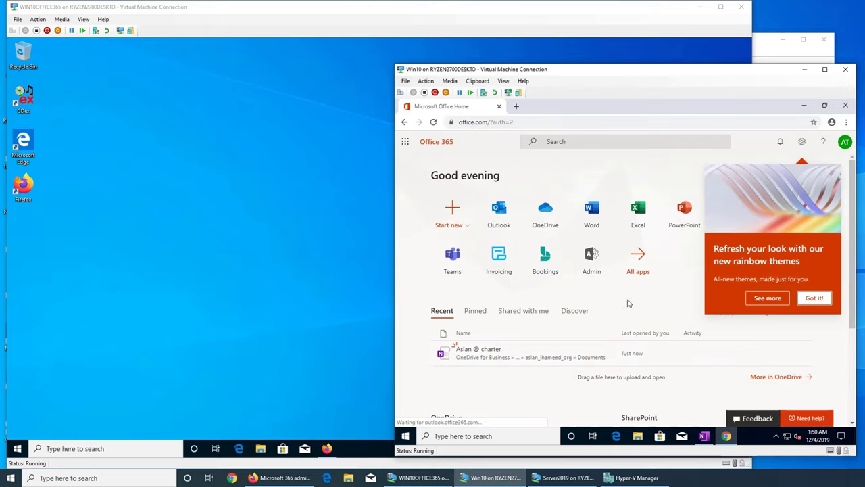
pyautogui.click(815, 299)
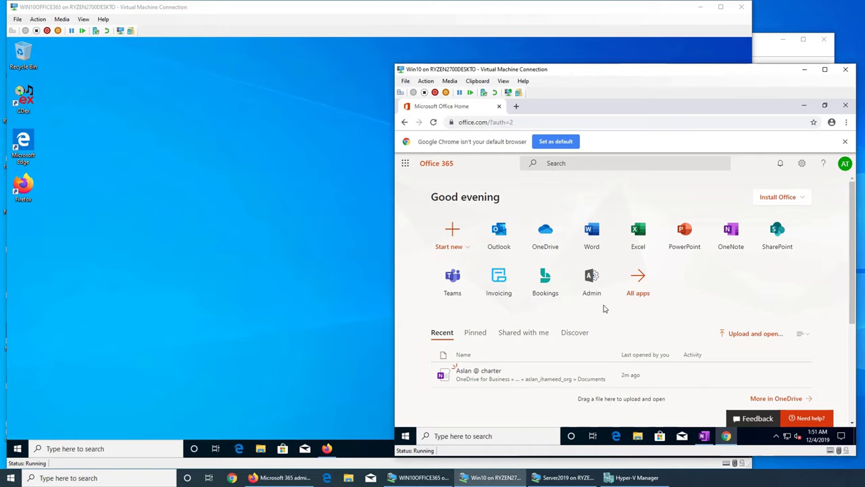
pyautogui.click(597, 283)
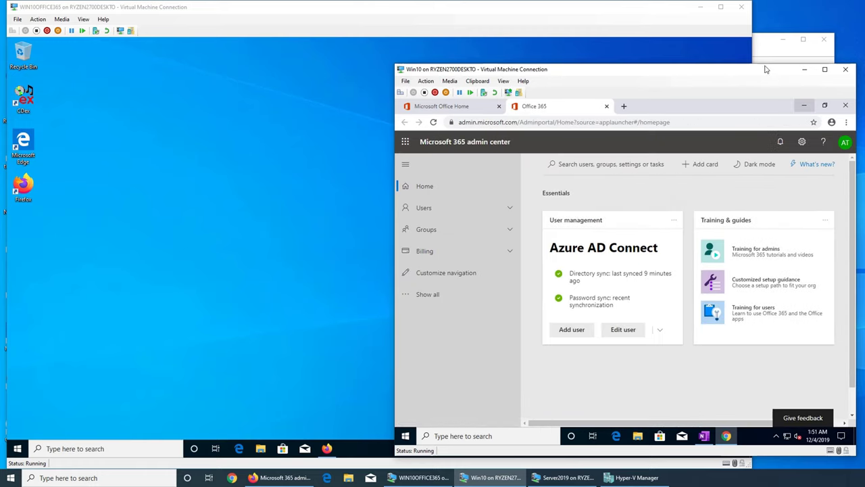
# Show all navigation sections and scroll to the Admin centers list
pyautogui.scroll(-1, 731, 384)
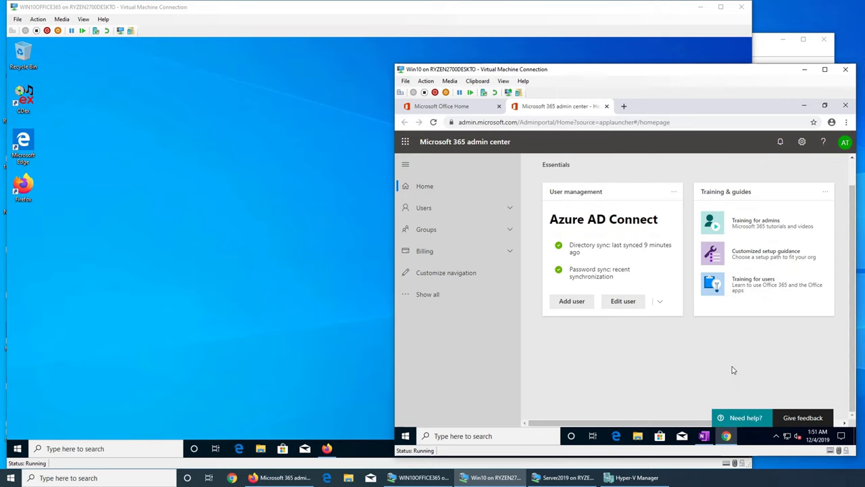
pyautogui.scroll(1, 723, 358)
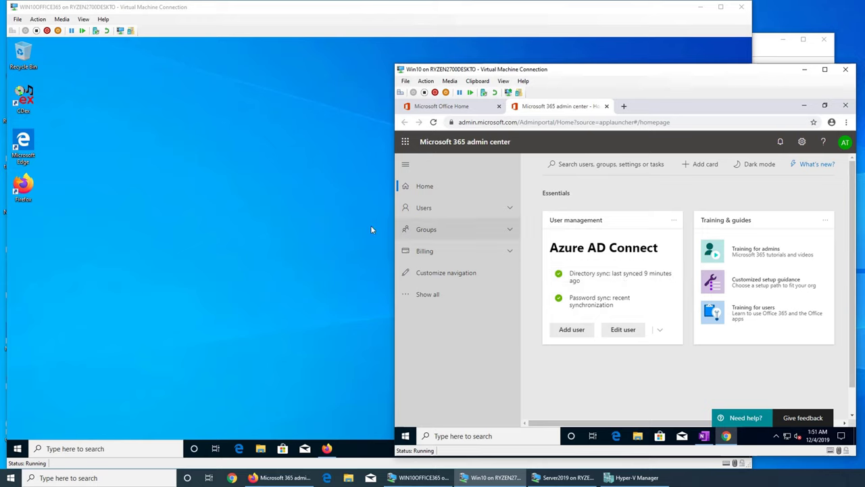
pyautogui.click(425, 296)
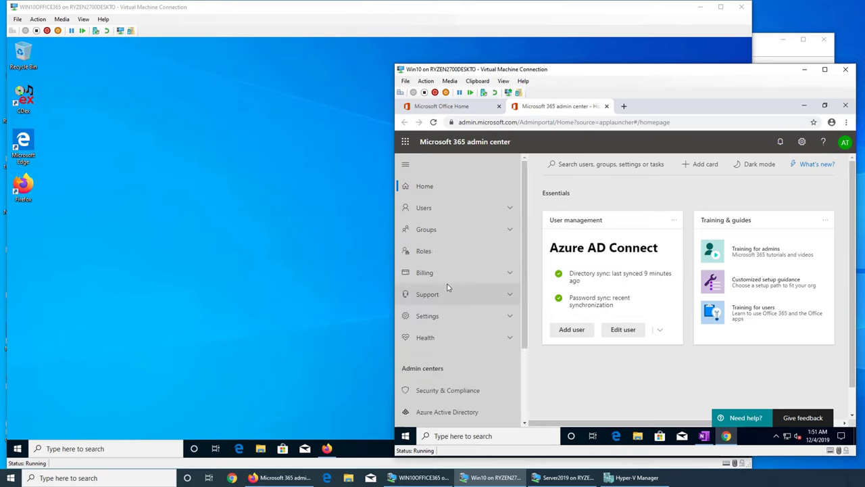
pyautogui.scroll(-2, 461, 284)
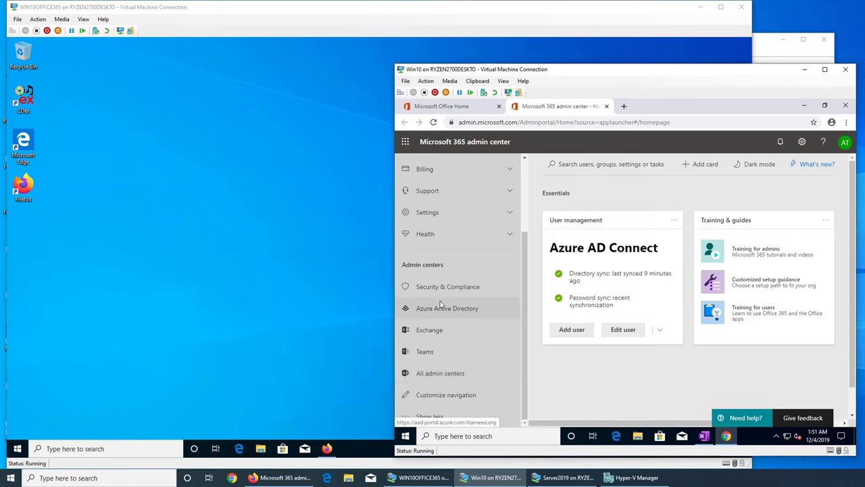
pyautogui.scroll(3, 453, 307)
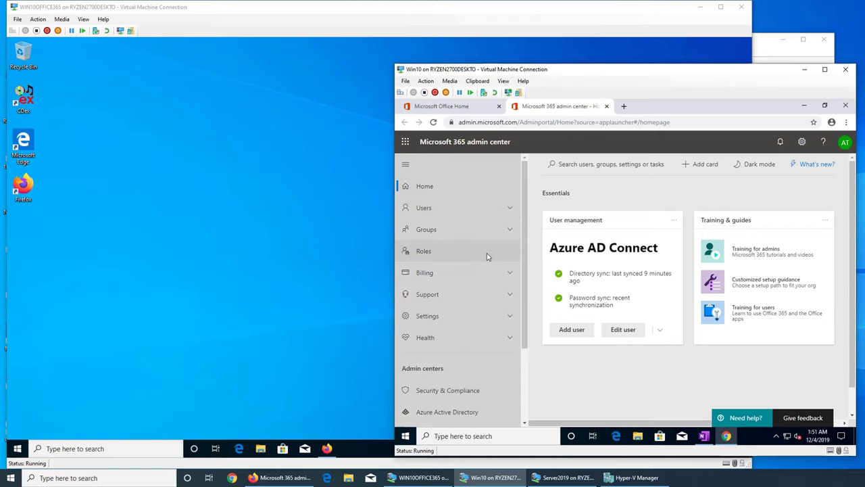
pyautogui.scroll(-3, 487, 253)
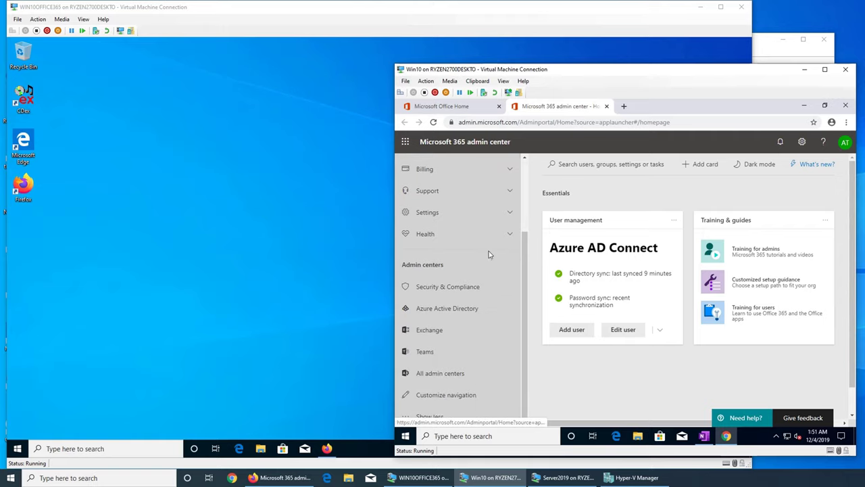
# Open the Exchange admin center link in a new browser tab
pyautogui.click(432, 330)
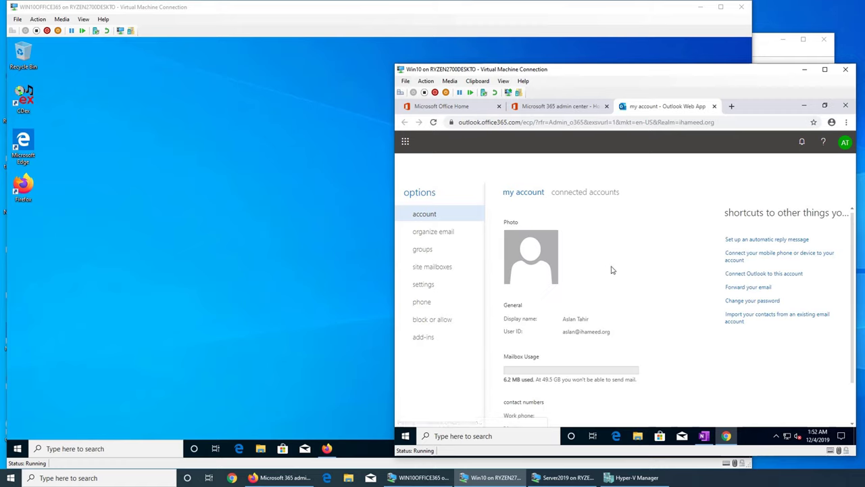
pyautogui.scroll(-1, 641, 269)
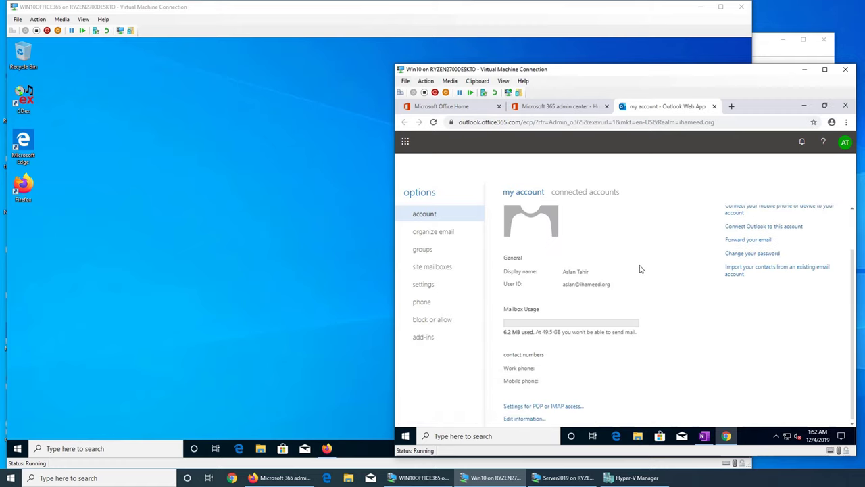
pyautogui.scroll(1, 641, 270)
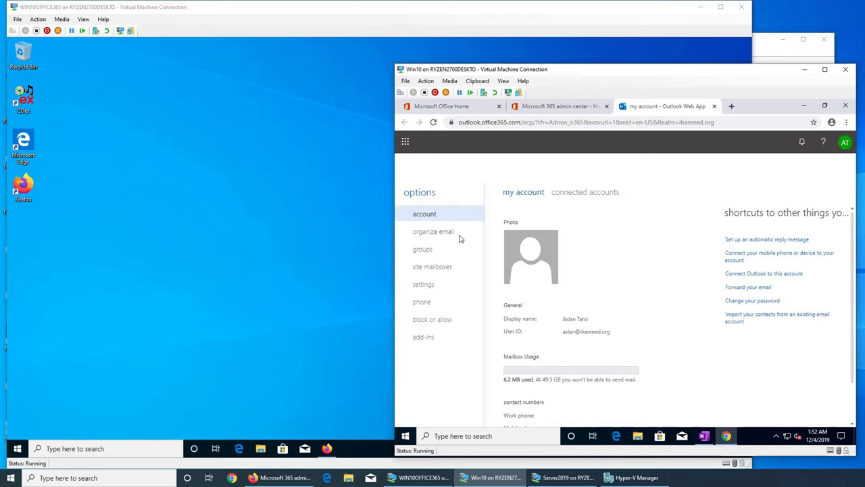
pyautogui.scroll(-1, 590, 327)
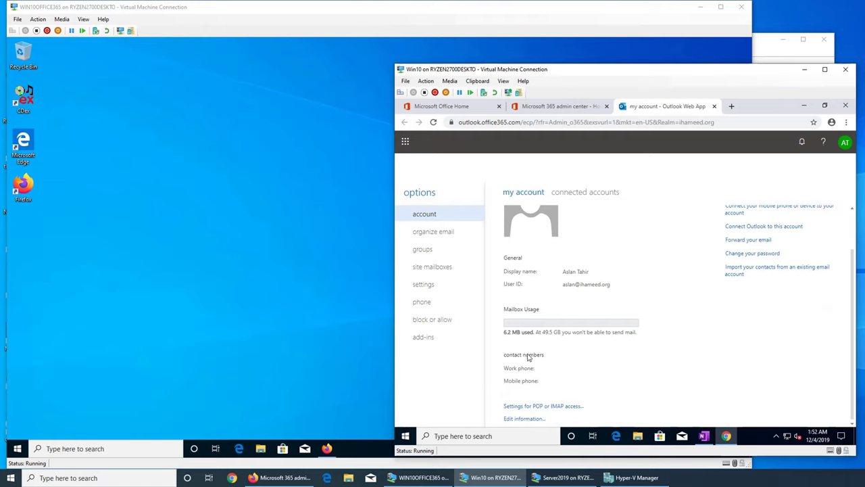
# Browse the inbox rules, groups, site mailboxes, settings and mobile devices option pages
pyautogui.click(436, 235)
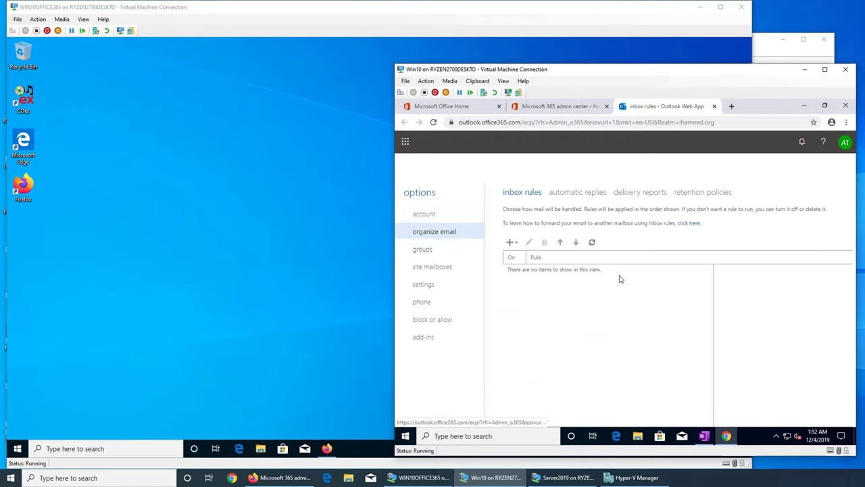
pyautogui.click(417, 254)
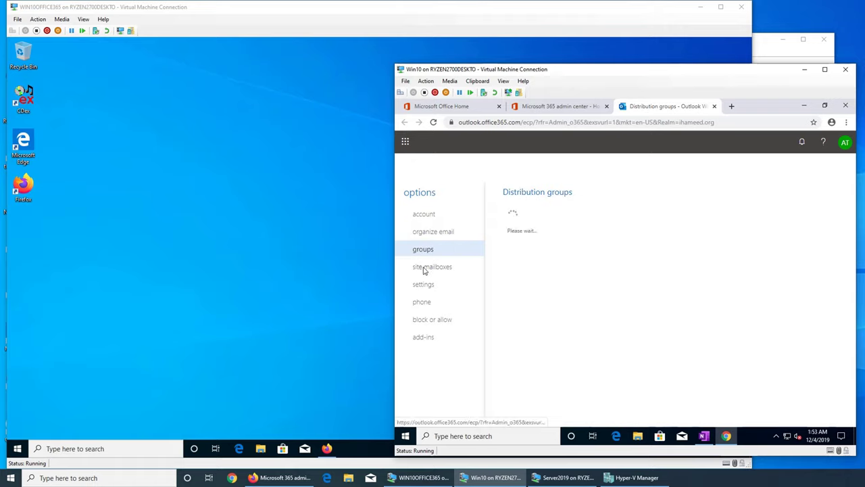
pyautogui.click(424, 268)
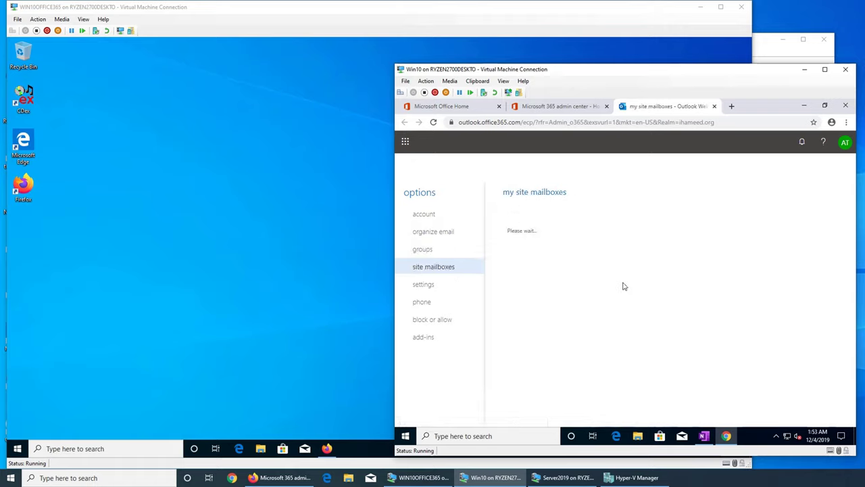
pyautogui.click(429, 287)
pyautogui.click(425, 304)
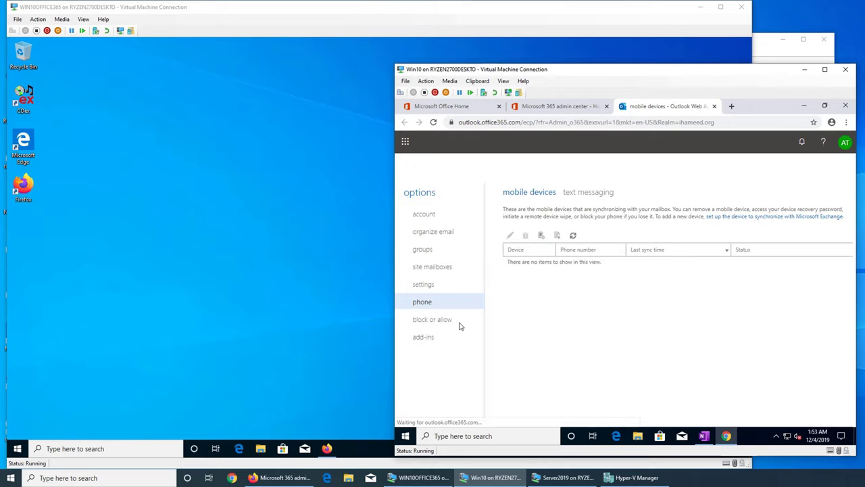
# Return to the Microsoft 365 admin center tab
pyautogui.click(559, 106)
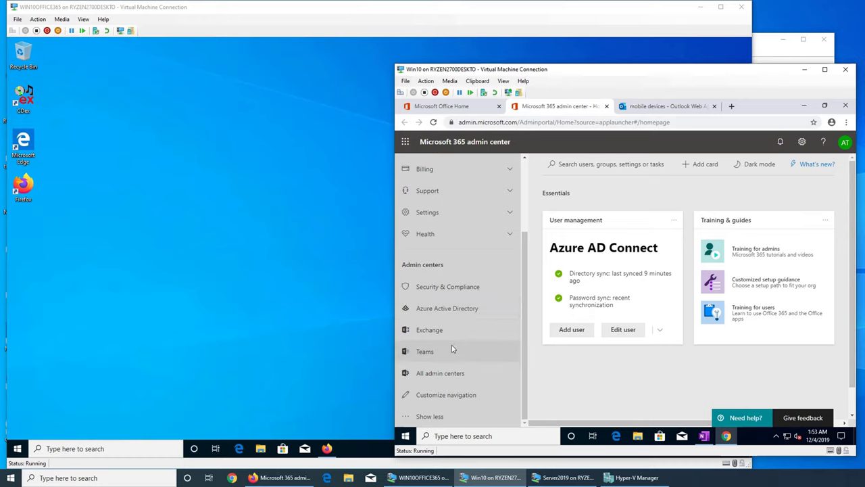
pyautogui.scroll(3, 471, 283)
pyautogui.scroll(1, 471, 282)
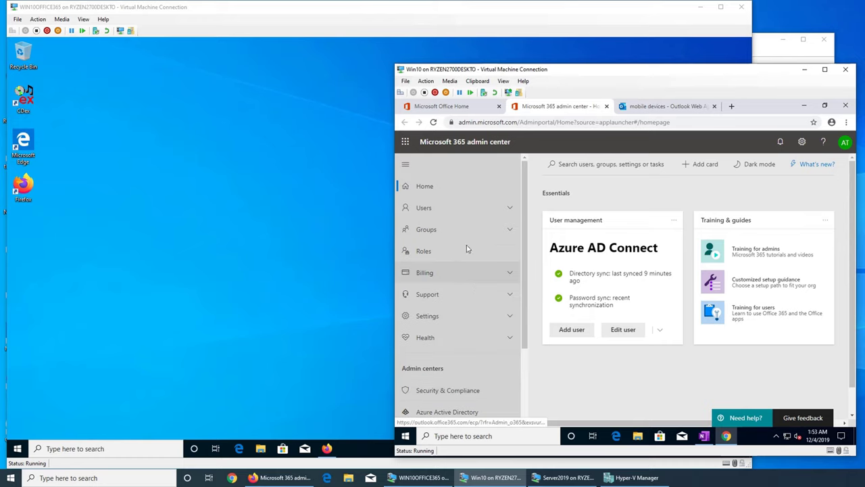
# Open Active users and confirm the synced user's username is editable only on-premises
pyautogui.click(439, 211)
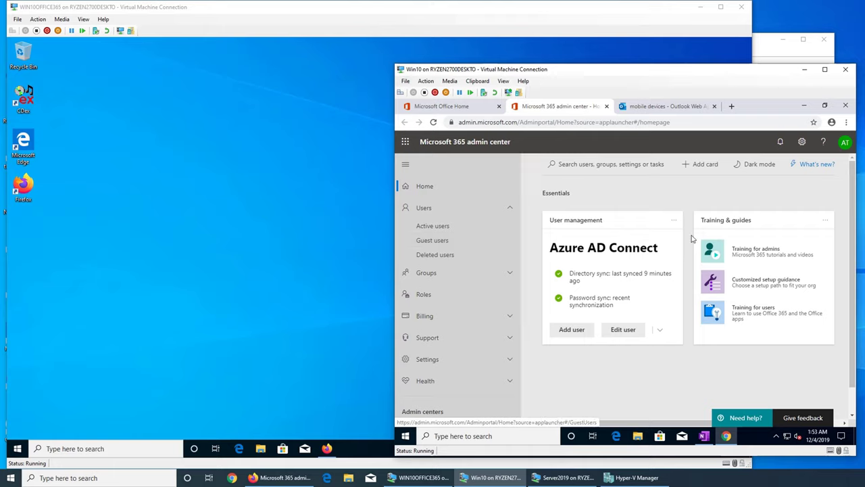
pyautogui.click(433, 226)
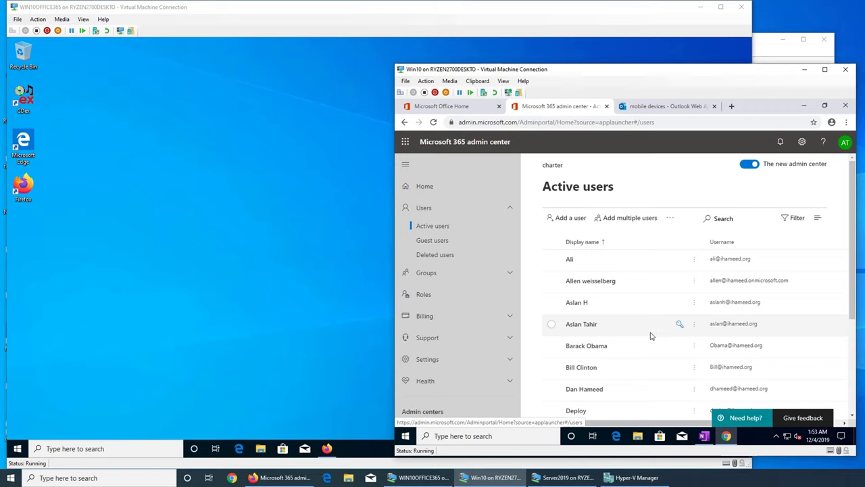
pyautogui.click(695, 328)
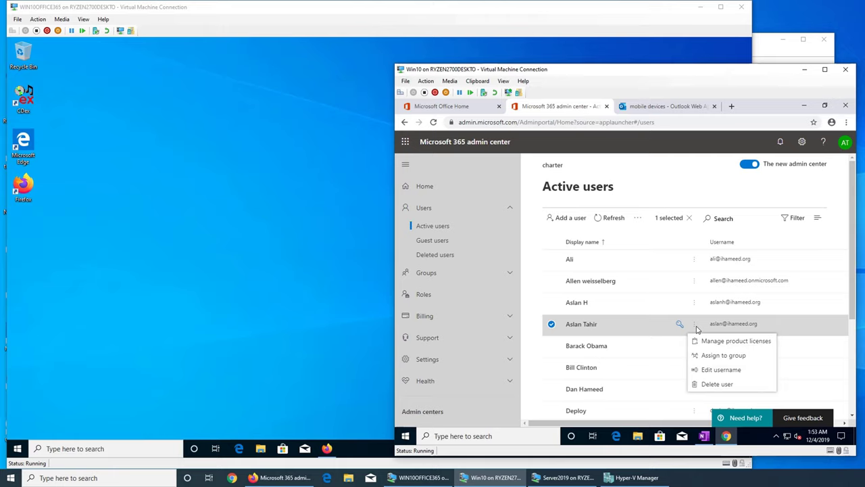
pyautogui.click(741, 370)
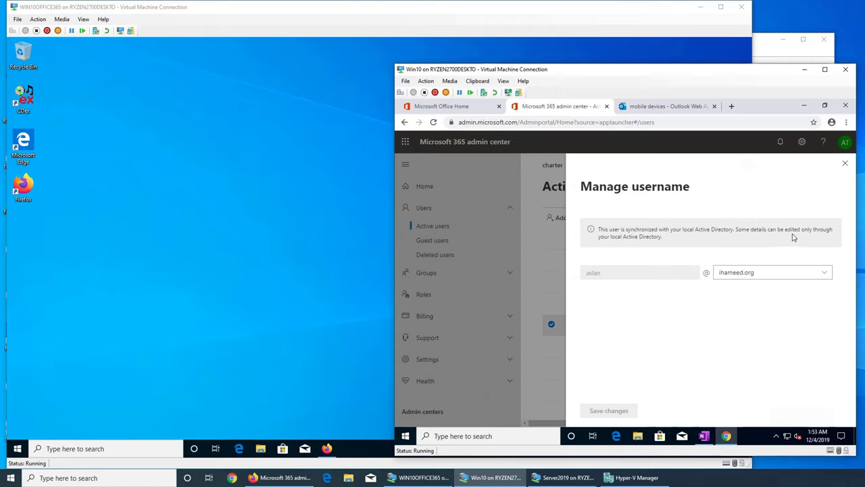
pyautogui.click(846, 163)
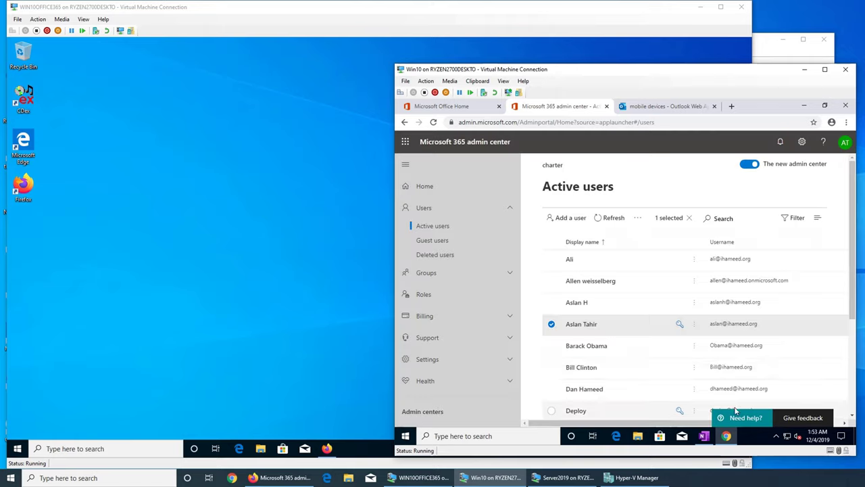
pyautogui.moveTo(696, 425); pyautogui.dragTo(615, 433)
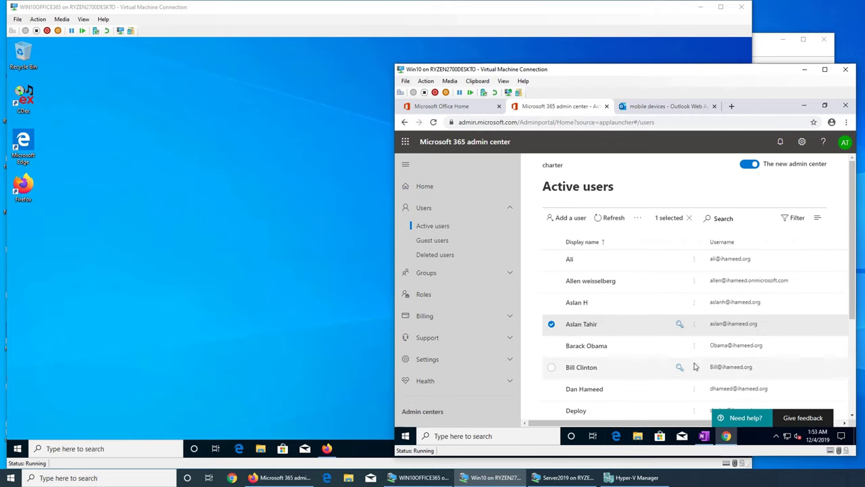
pyautogui.click(679, 327)
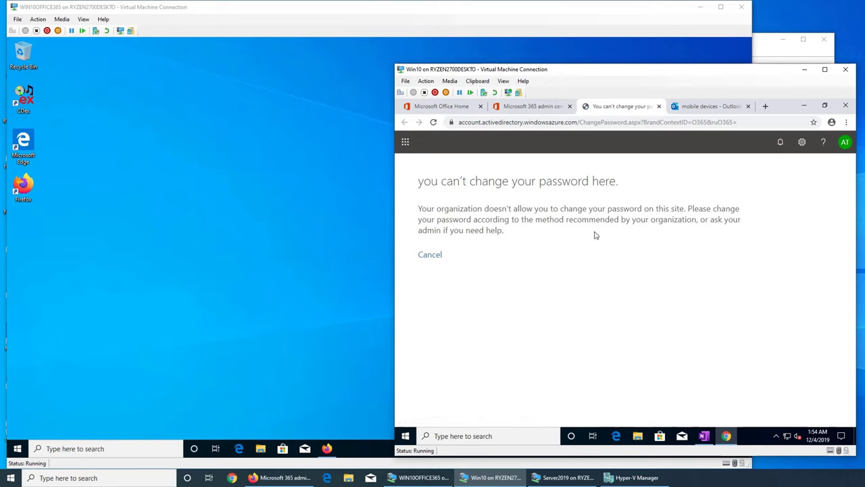
pyautogui.click(659, 106)
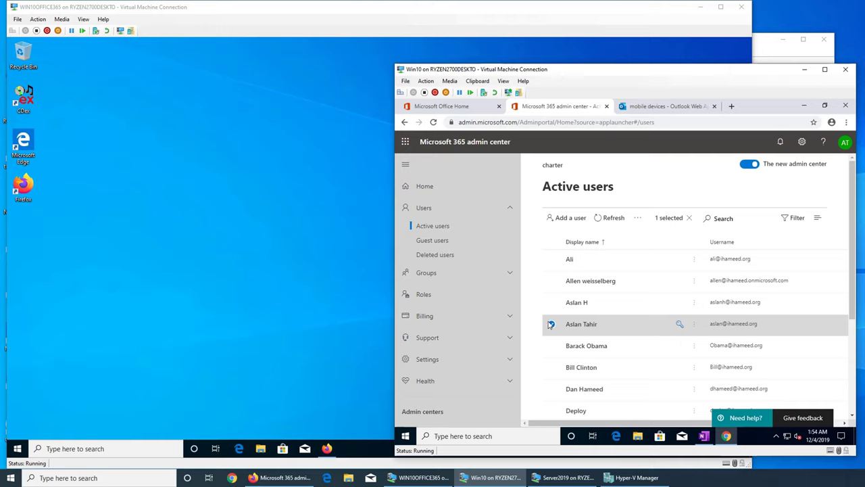
pyautogui.click(680, 346)
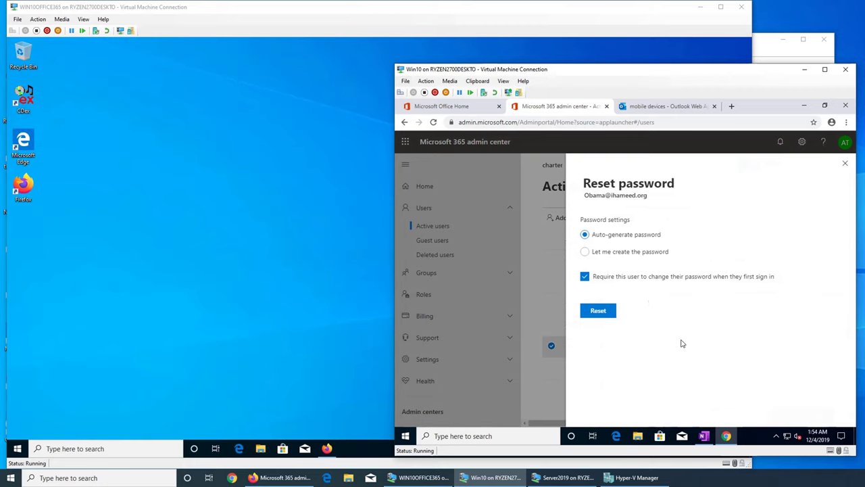
pyautogui.click(845, 163)
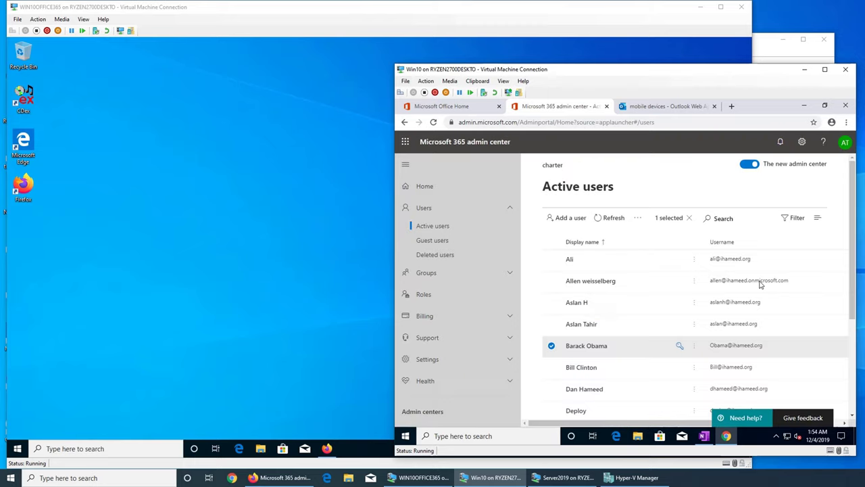
# Reset the second user's password to a manually created strong password
pyautogui.click(552, 346)
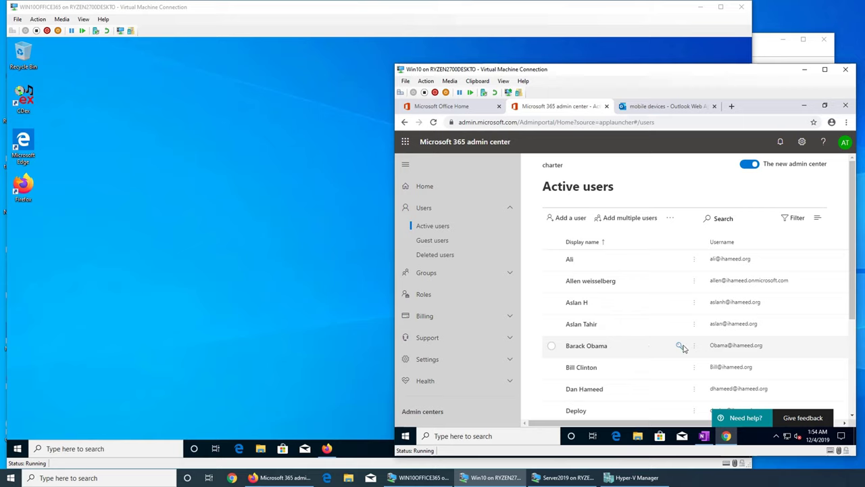
pyautogui.click(679, 346)
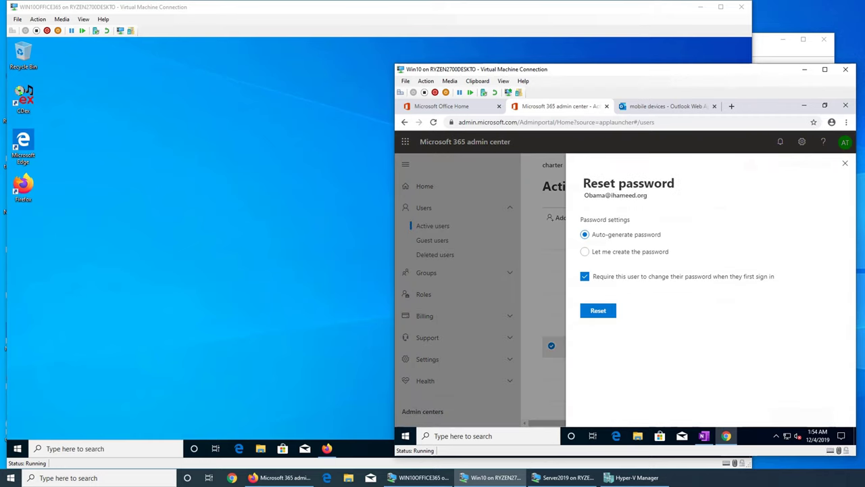
pyautogui.click(585, 254)
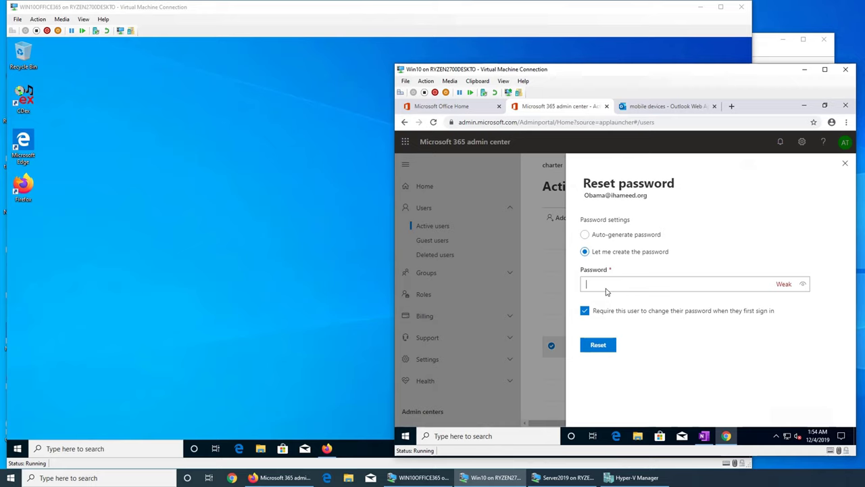
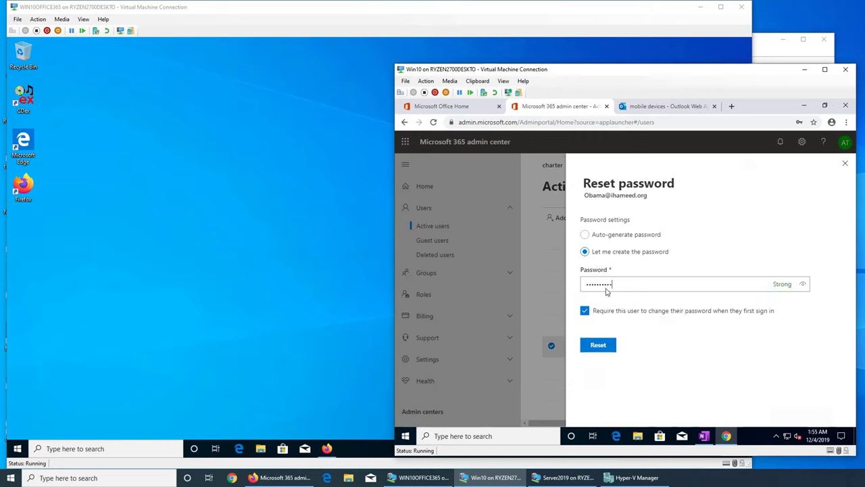
pyautogui.click(610, 345)
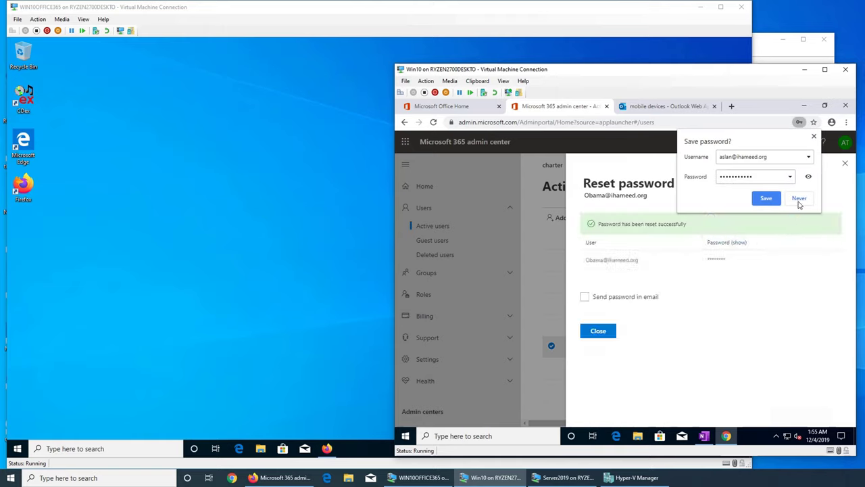
# Decline Chrome's password save prompt, untick emailing the new password, and close the reset panel
pyautogui.click(814, 136)
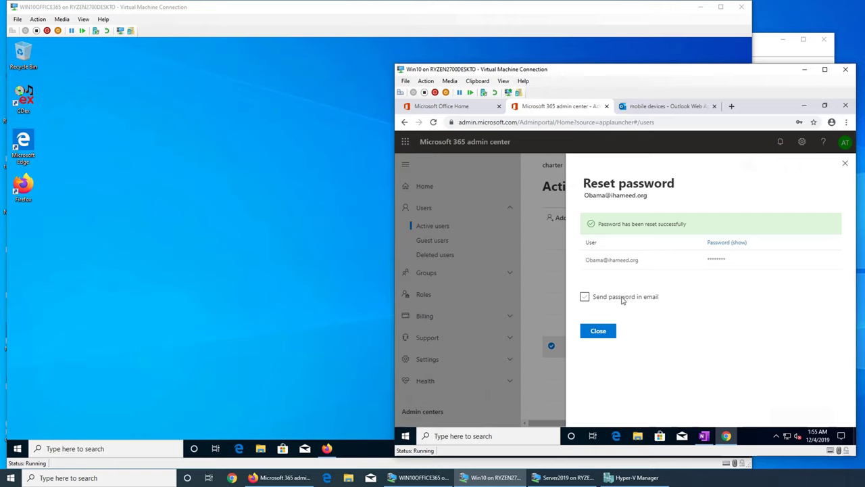
pyautogui.click(621, 302)
pyautogui.click(599, 333)
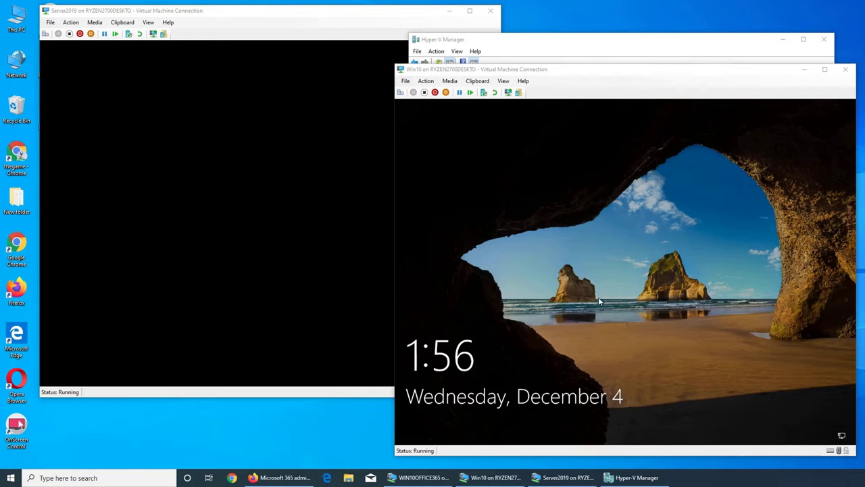
# On the Other user sign-in screen, enter the domain user name and the new password
pyautogui.click(628, 300)
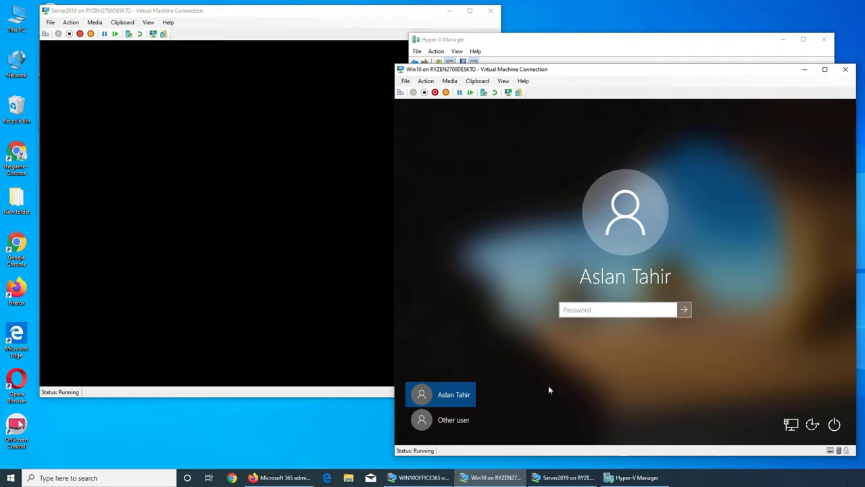
pyautogui.click(447, 419)
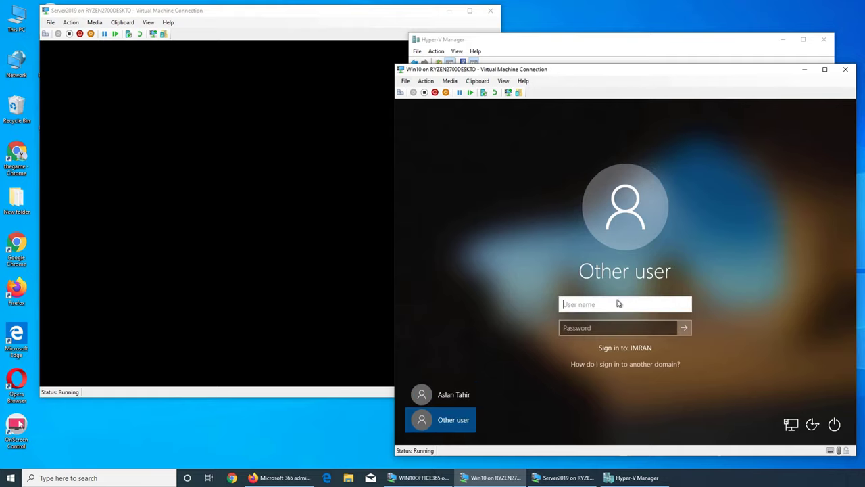
pyautogui.write('imran\\o')
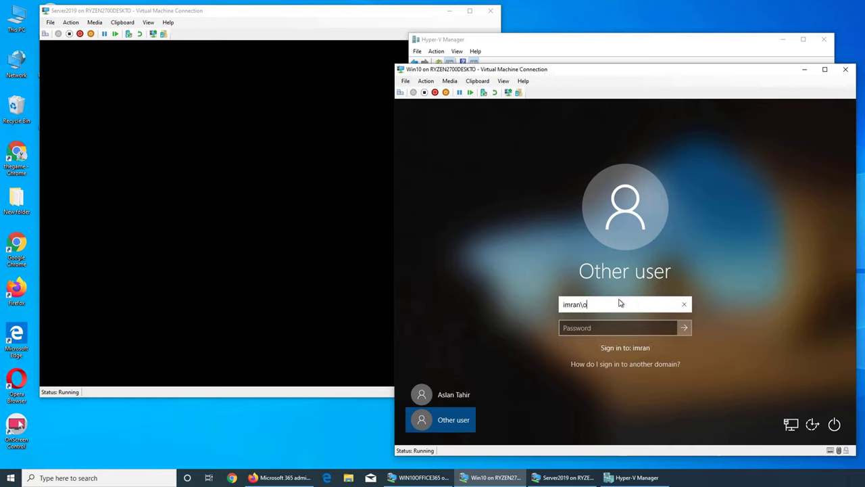
pyautogui.write('bama')
pyautogui.press('Tab')
pyautogui.write('••••••')
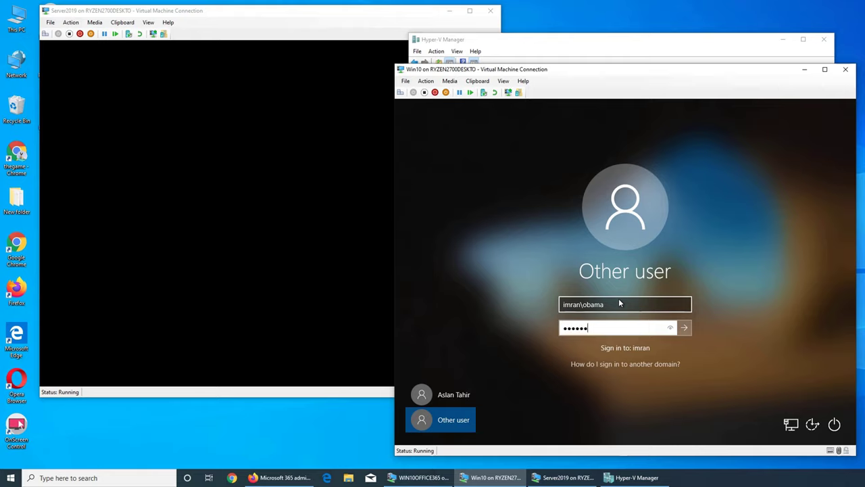
pyautogui.write('••••')
pyautogui.press('Return')
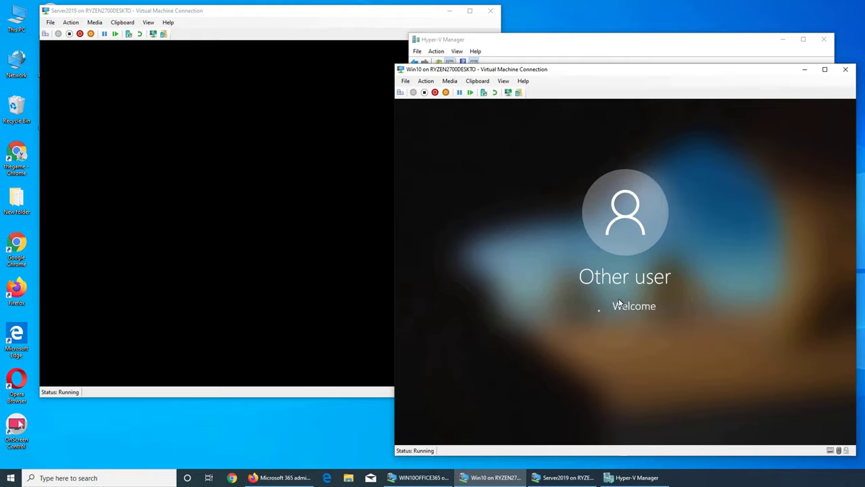
# Dismiss the incorrect-password errors and retype the password until the sign-in succeeds
pyautogui.press('Return')
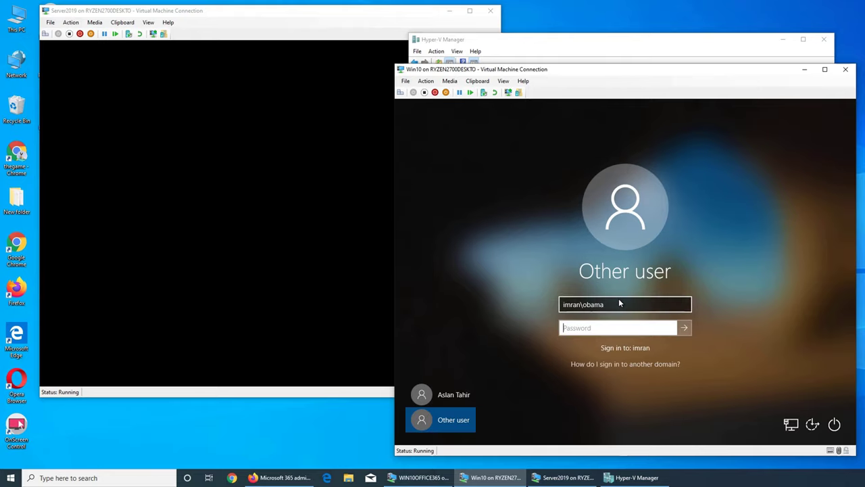
pyautogui.write('••••••••••')
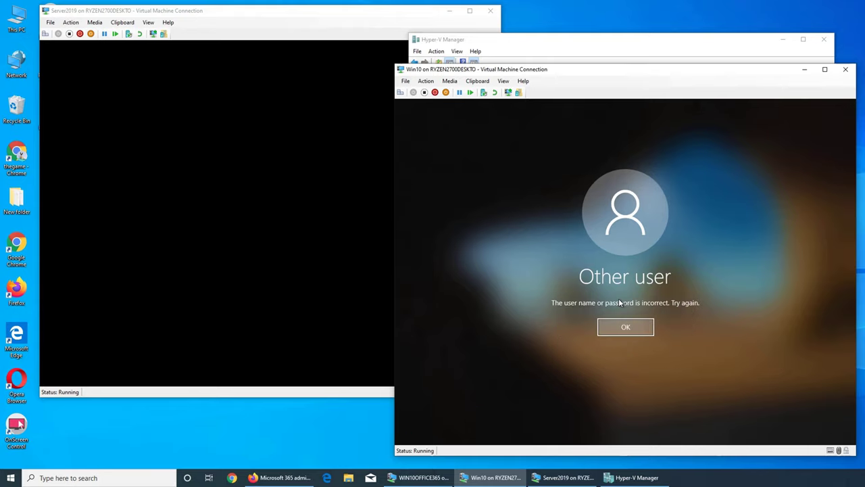
pyautogui.press('Return')
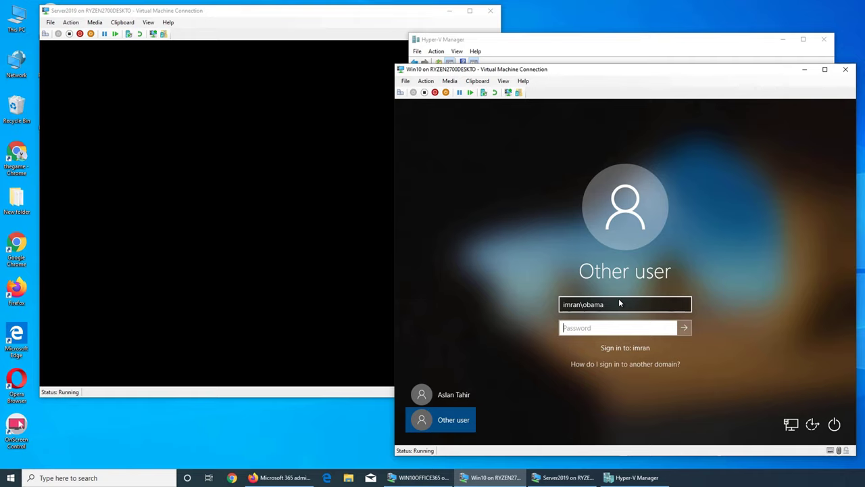
pyautogui.write('••••••••••')
pyautogui.press('Return')
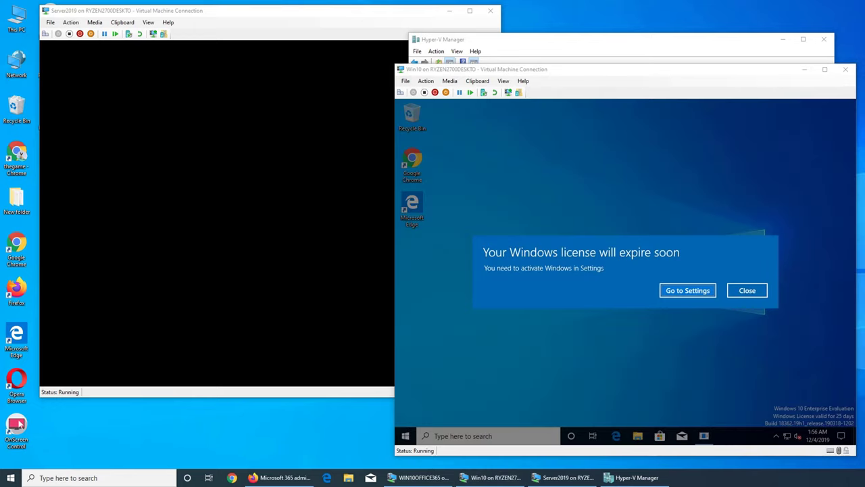
# Close the Windows licence expiry notification and the Microsoft Teams sign-in window
pyautogui.click(747, 290)
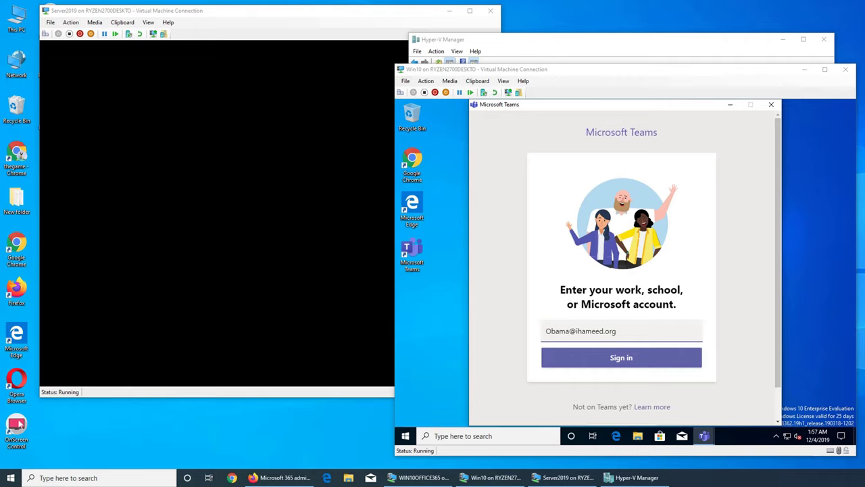
pyautogui.click(769, 112)
pyautogui.click(771, 105)
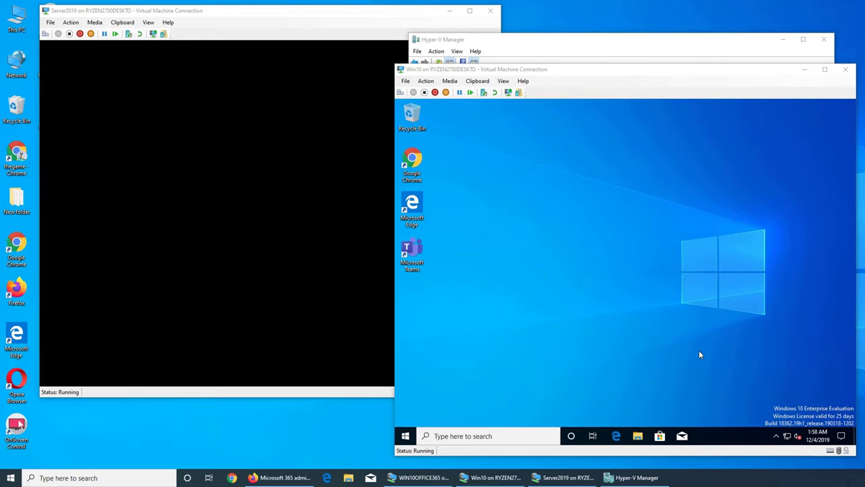
# Unlock the Server2019 VM and sign in as administrator
pyautogui.click(500, 54)
pyautogui.click(271, 225)
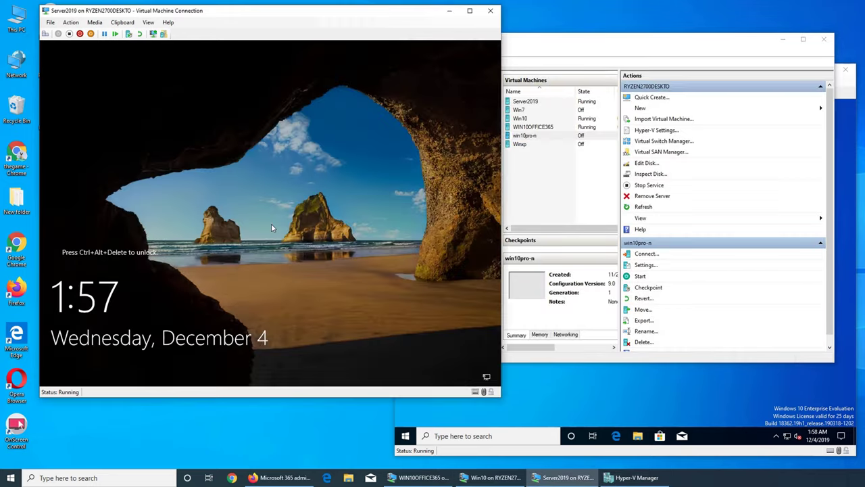
pyautogui.click(45, 33)
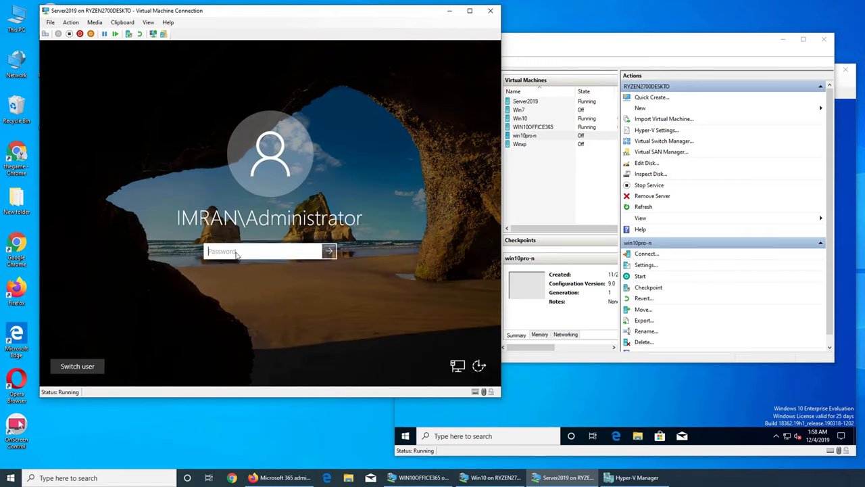
pyautogui.write('•••••••••')
pyautogui.press('Return')
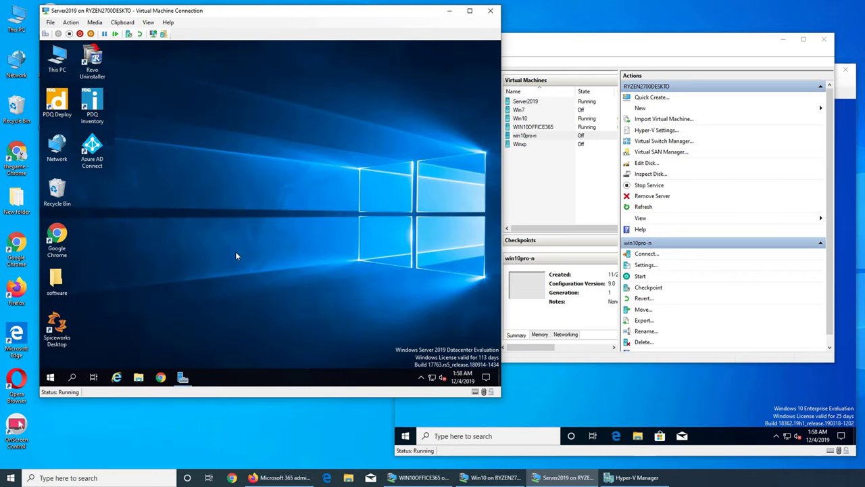
# Launch Azure AD Connect and choose Customize synchronization options
pyautogui.click(92, 151)
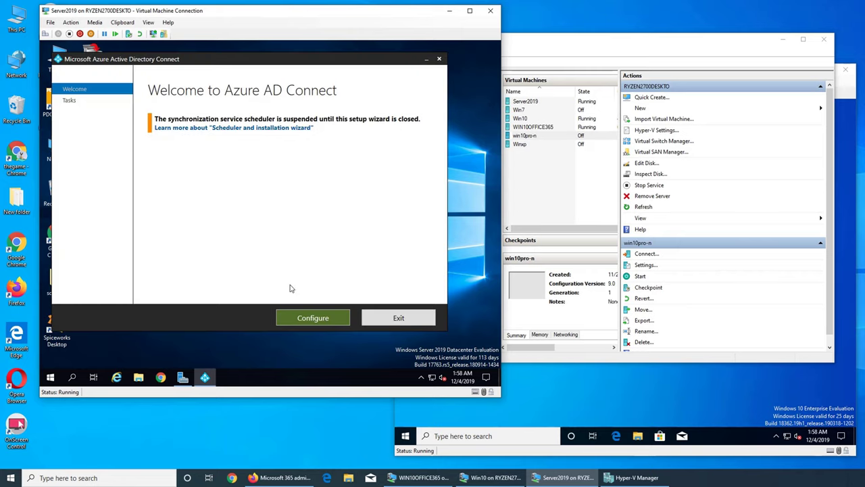
pyautogui.click(307, 314)
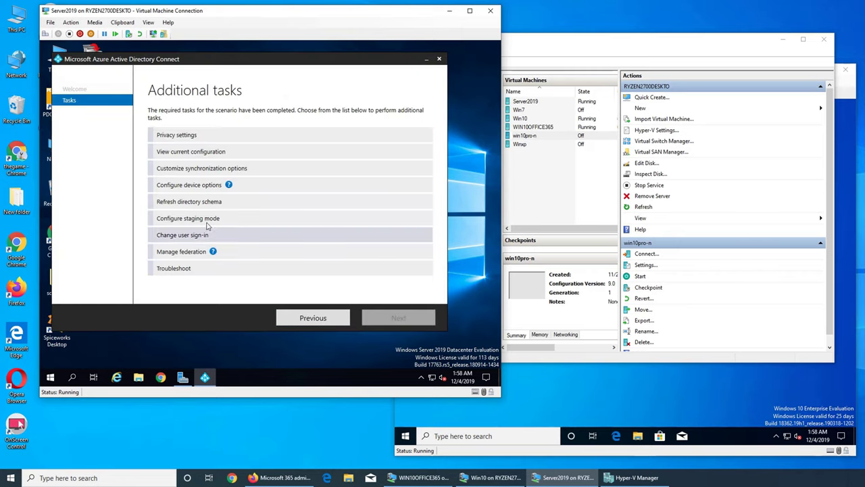
pyautogui.click(194, 170)
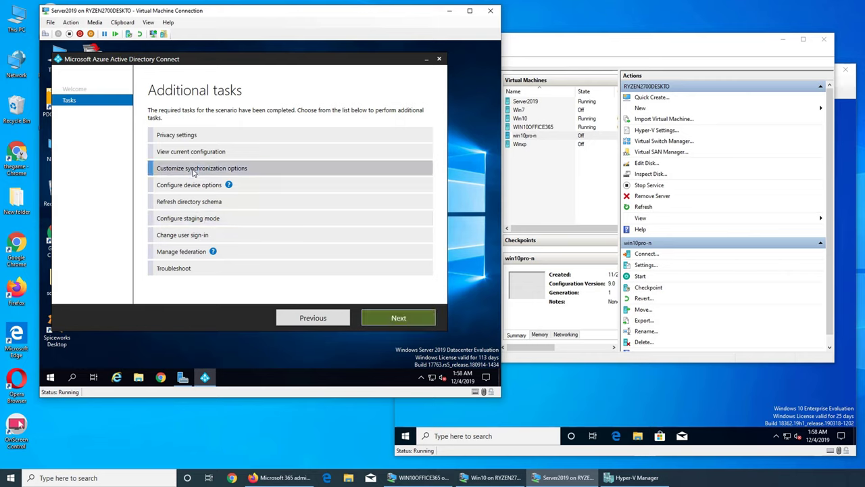
pyautogui.click(397, 323)
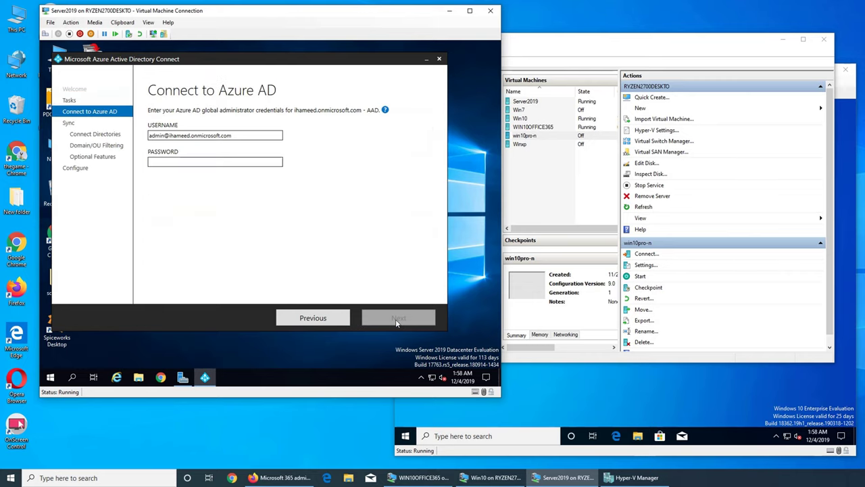
# Enter and verify the Azure AD global admin password
pyautogui.click(170, 163)
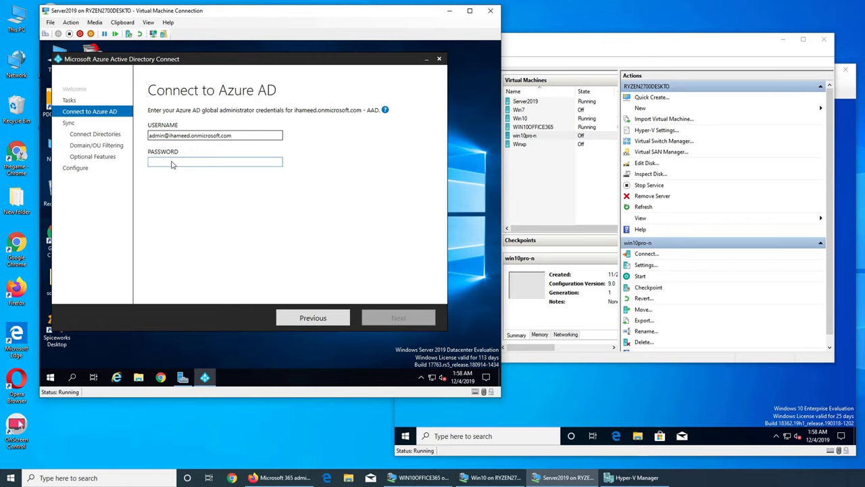
pyautogui.write('•••••••••')
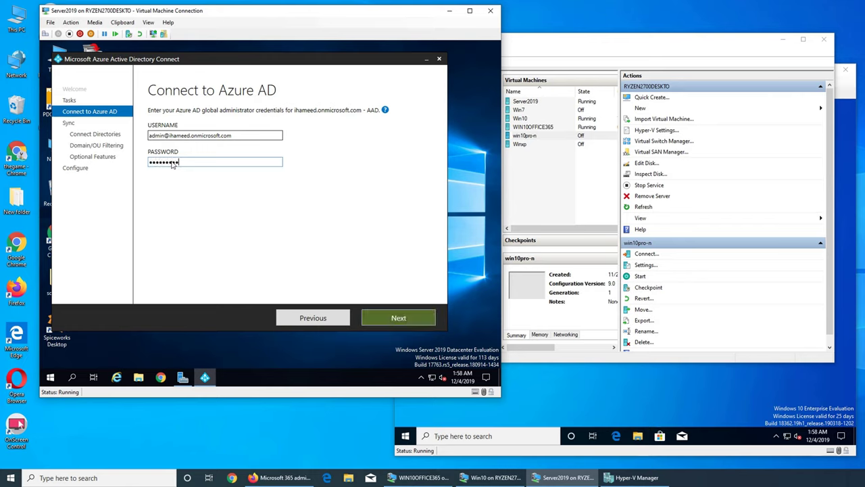
pyautogui.write('•••')
pyautogui.press('BackSpace')
pyautogui.press('BackSpace')
pyautogui.write('•')
pyautogui.press('BackSpace')
pyautogui.press('BackSpace')
pyautogui.press('BackSpace')
pyautogui.press('BackSpace')
pyautogui.press('BackSpace')
pyautogui.press('BackSpace')
pyautogui.press('BackSpace')
pyautogui.press('BackSpace')
pyautogui.press('BackSpace')
pyautogui.press('BackSpace')
pyautogui.write('•••••••••••')
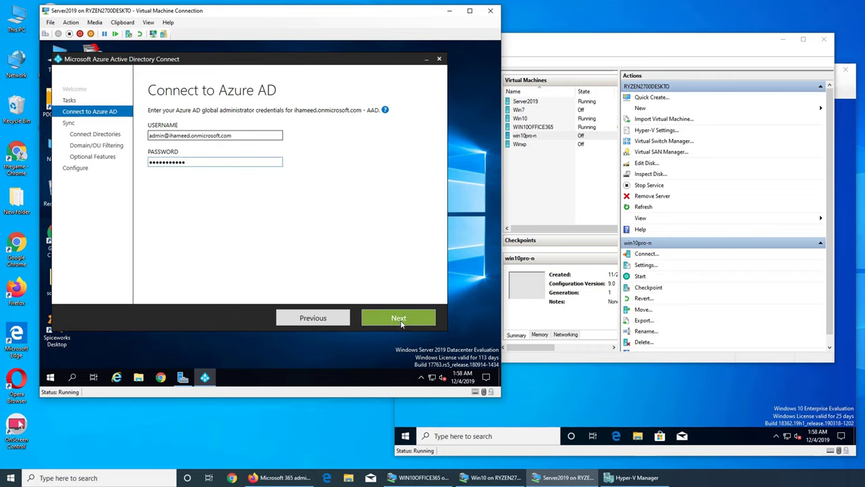
pyautogui.click(401, 323)
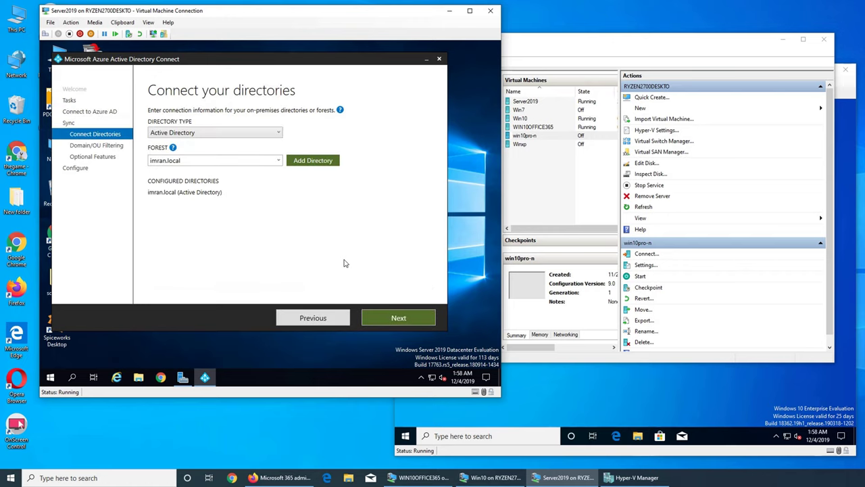
# Keep the existing directory forest selected and continue to domain and OU filtering
pyautogui.click(277, 162)
pyautogui.click(279, 163)
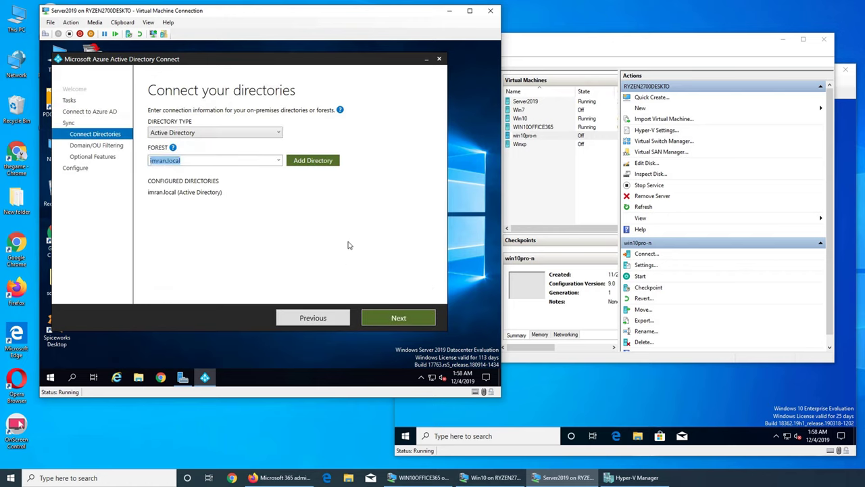
pyautogui.click(396, 318)
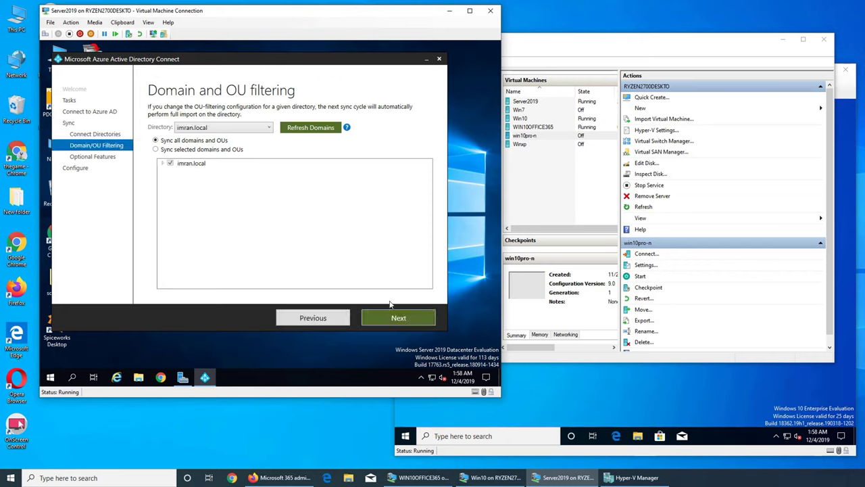
# Pass OU filtering, keep Password writeback checked, and start the configuration
pyautogui.click(398, 319)
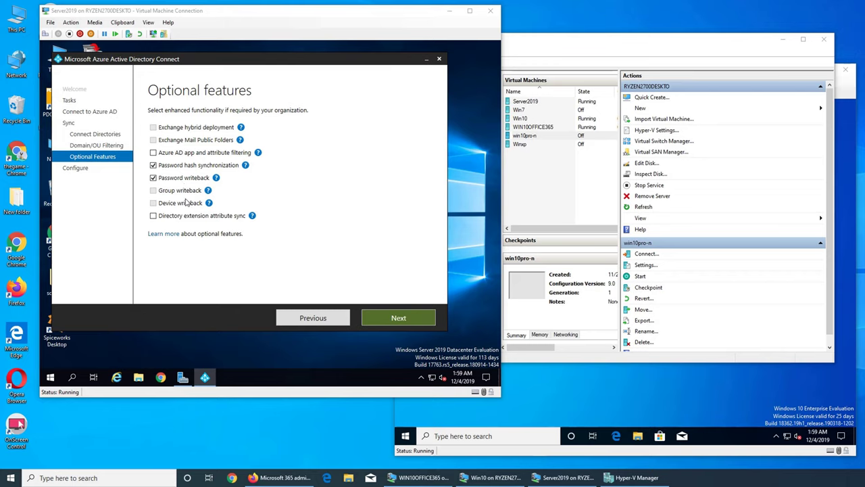
pyautogui.click(390, 324)
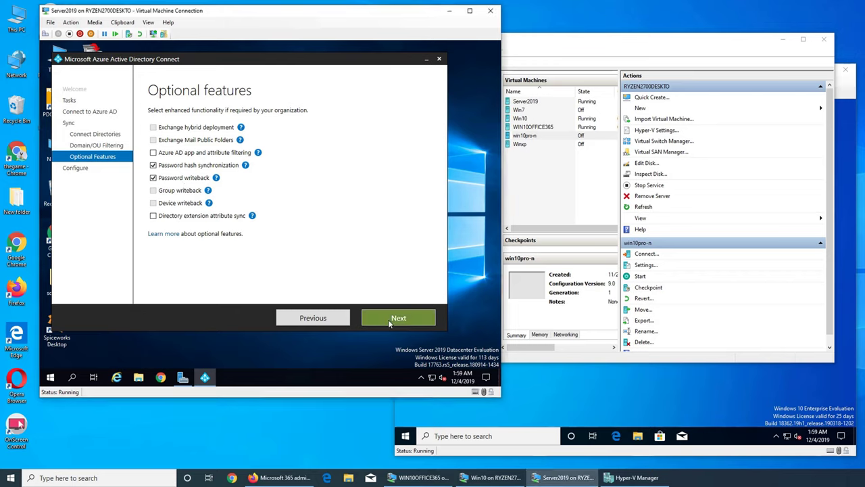
pyautogui.click(398, 318)
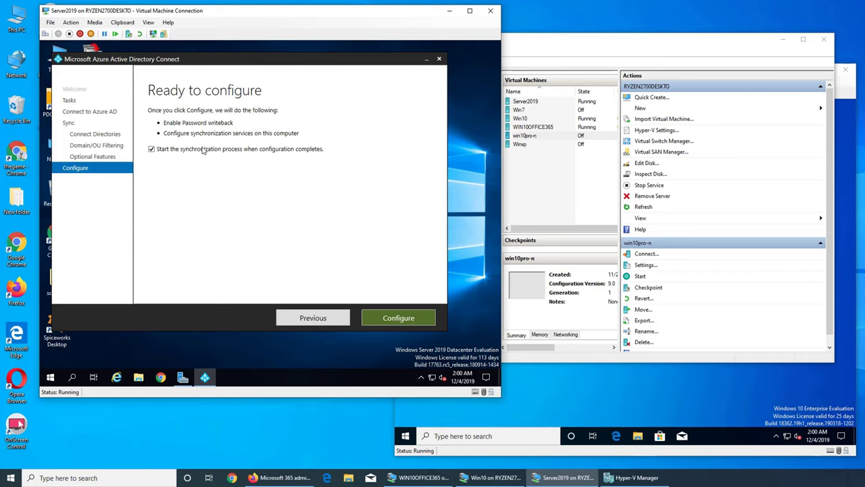
pyautogui.click(380, 321)
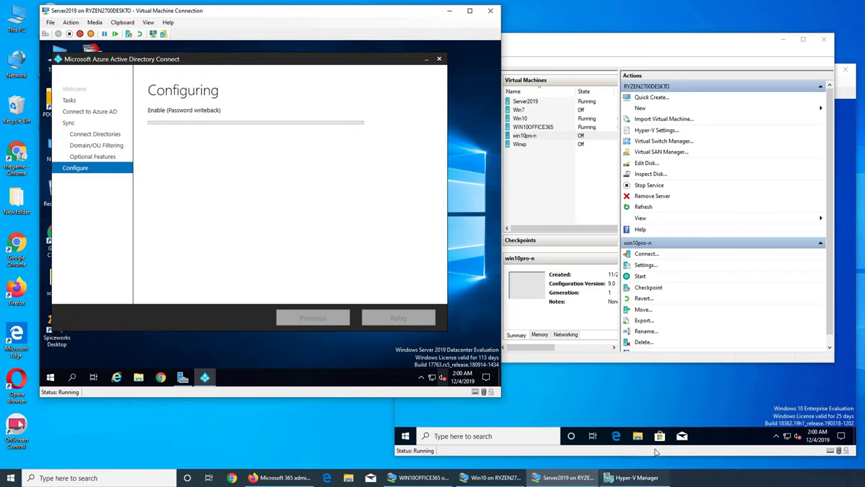
pyautogui.click(624, 412)
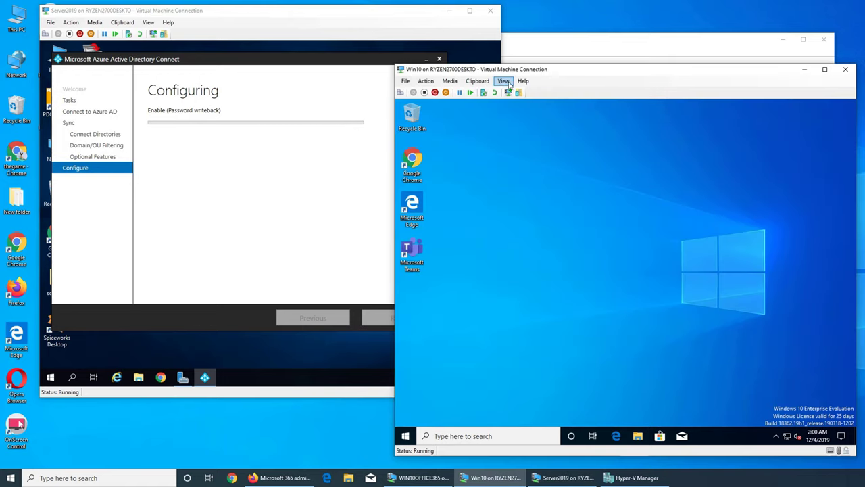
# Launch PowerPoint from the Windows 10 Start menu app list
pyautogui.click(405, 435)
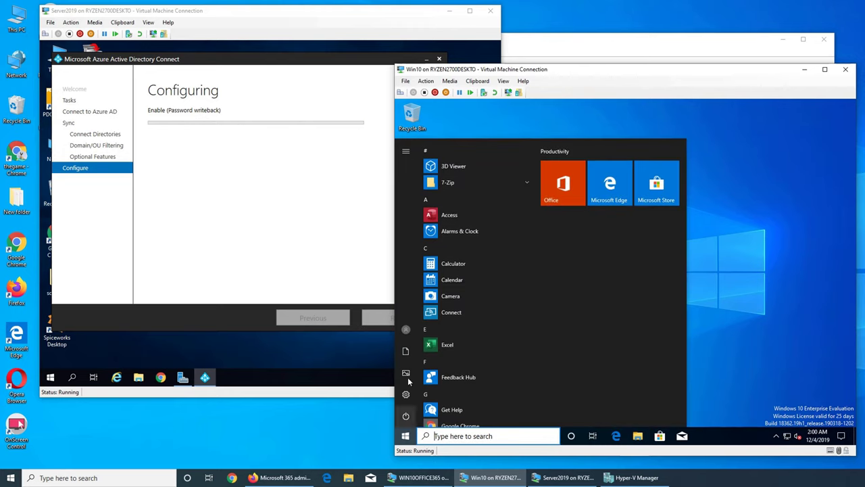
pyautogui.click(406, 328)
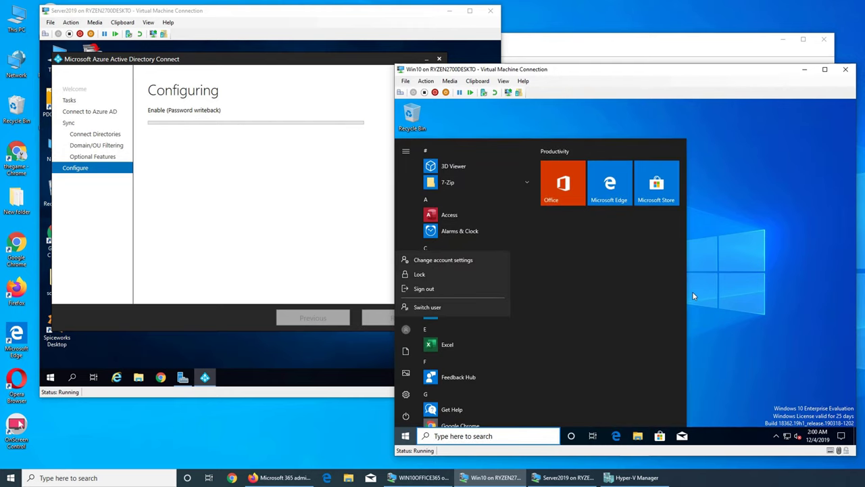
pyautogui.press('Escape')
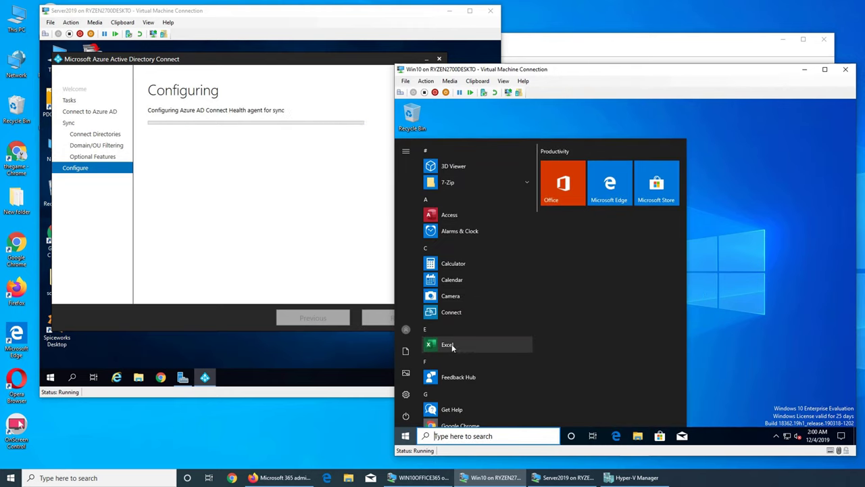
pyautogui.scroll(-15, 459, 318)
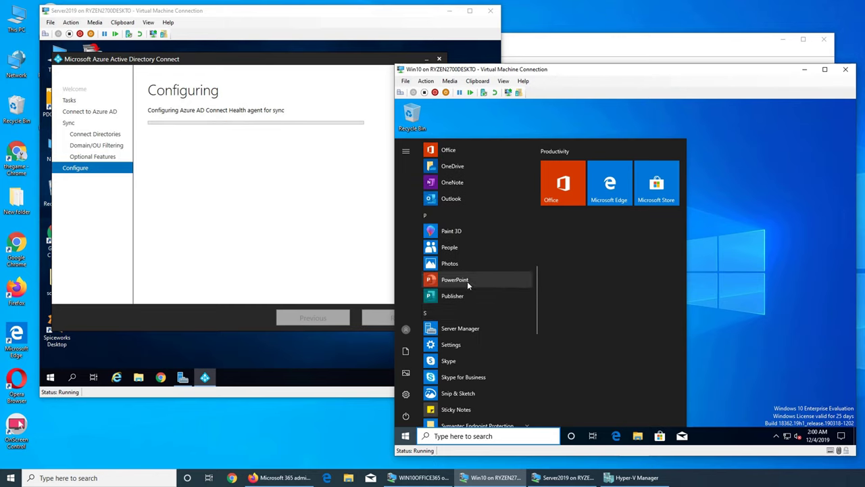
pyautogui.click(468, 280)
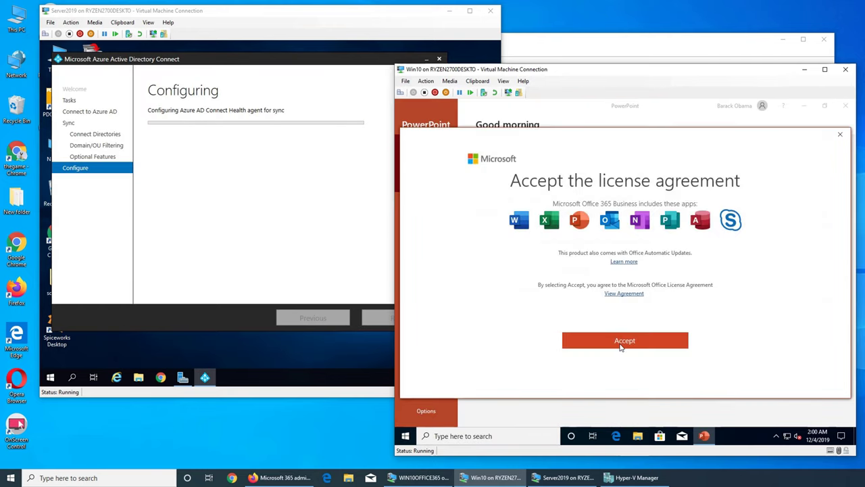
# Accept the Office licence, apply the blue fireworks design to a blank presentation, and close without saving
pyautogui.click(622, 346)
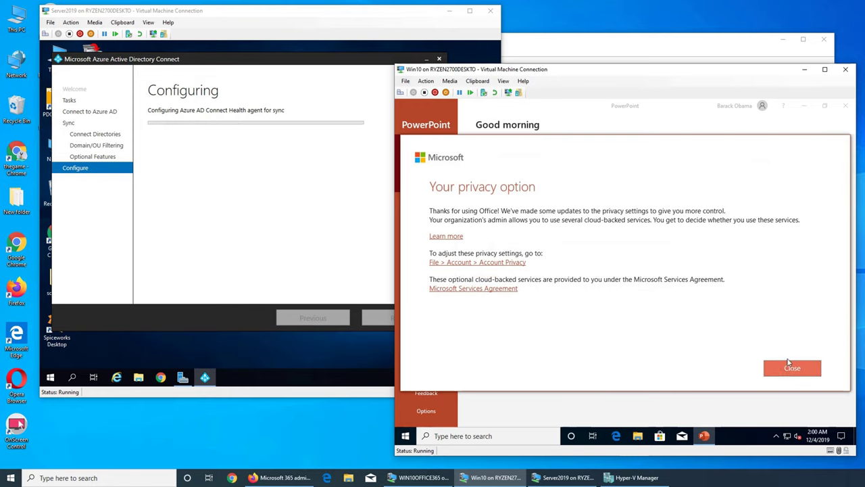
pyautogui.click(791, 368)
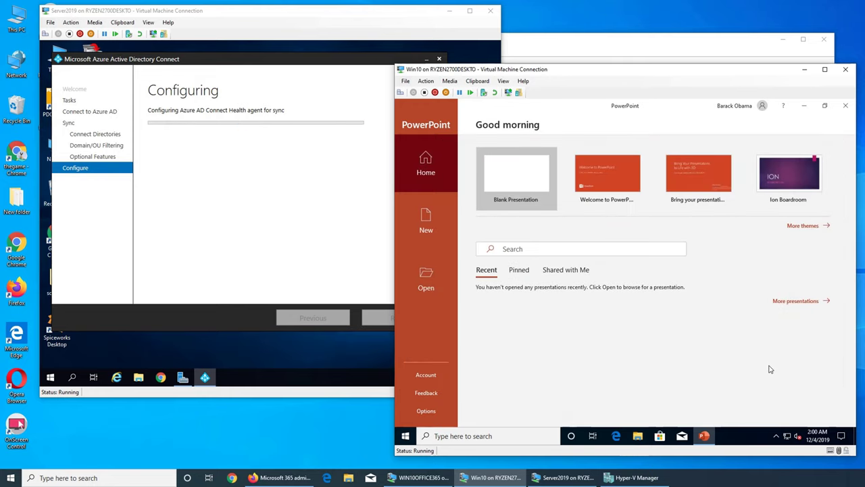
pyautogui.click(499, 184)
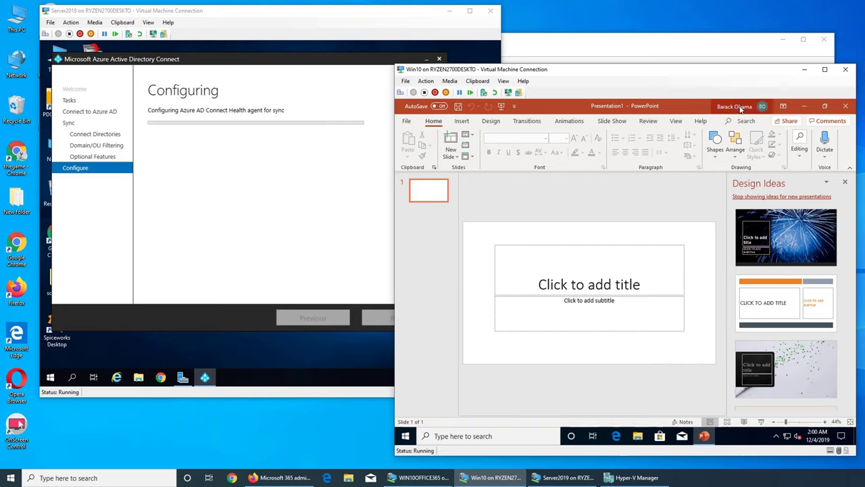
pyautogui.click(784, 236)
pyautogui.click(845, 106)
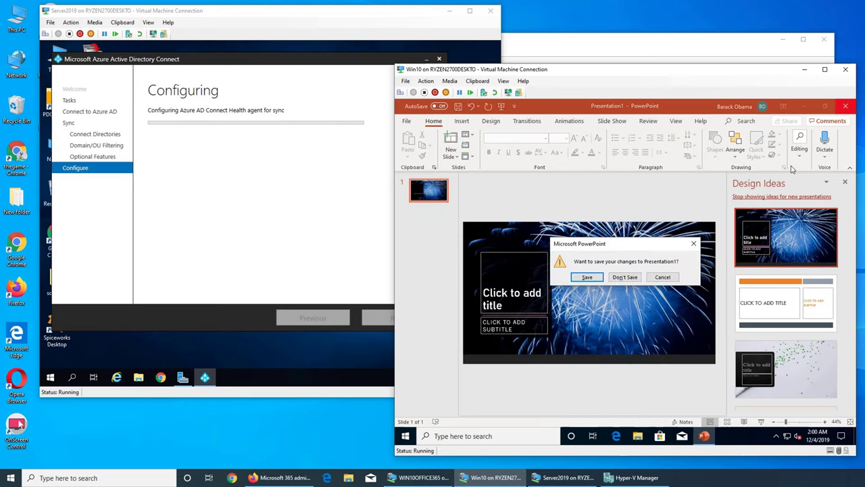
pyautogui.click(630, 279)
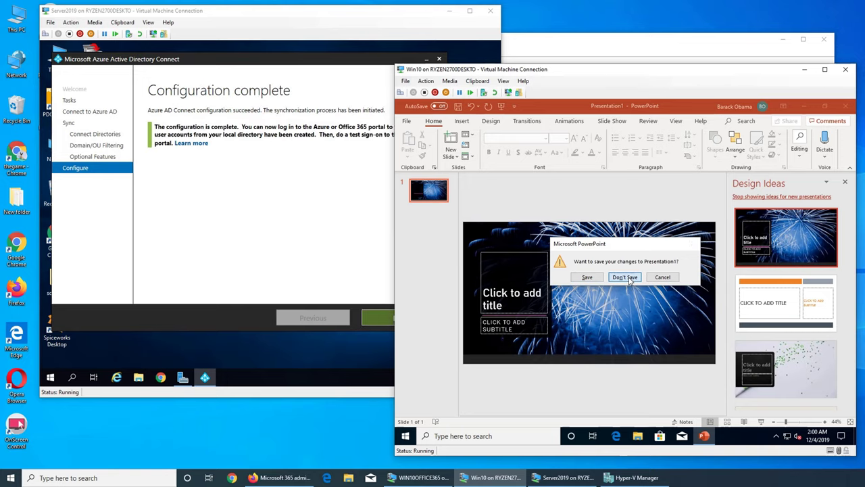
# Exit the completed Azure AD Connect wizard on Server 2019
pyautogui.click(405, 436)
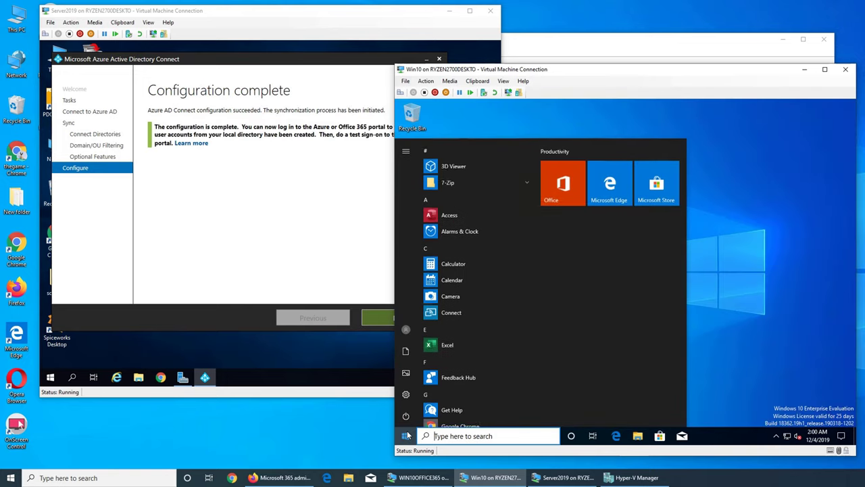
pyautogui.click(727, 355)
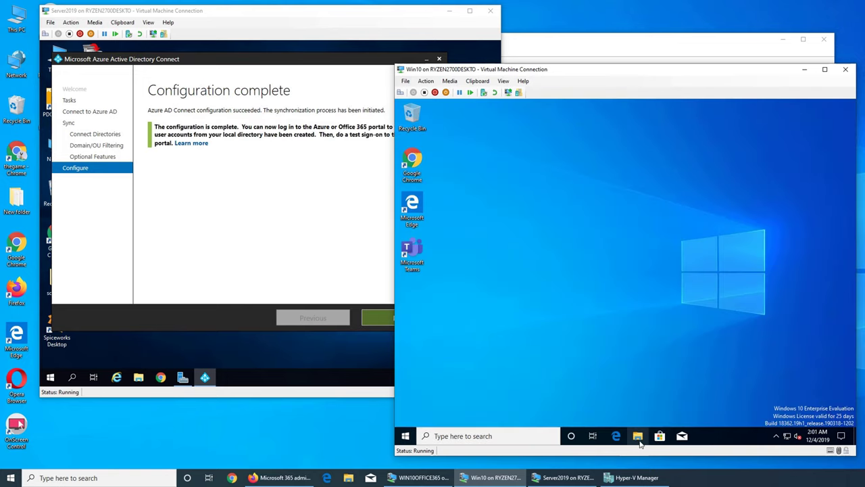
pyautogui.click(198, 213)
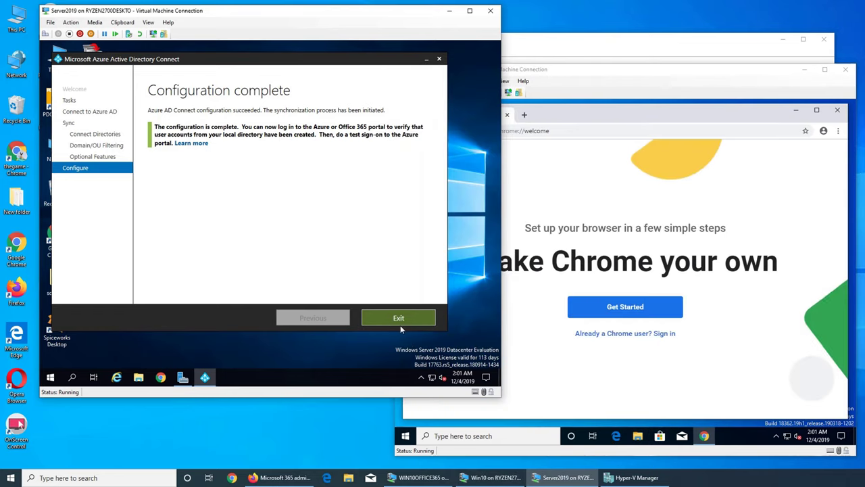
pyautogui.click(399, 318)
# Close Chrome in the Windows 10 VM and sign the user out
pyautogui.click(682, 148)
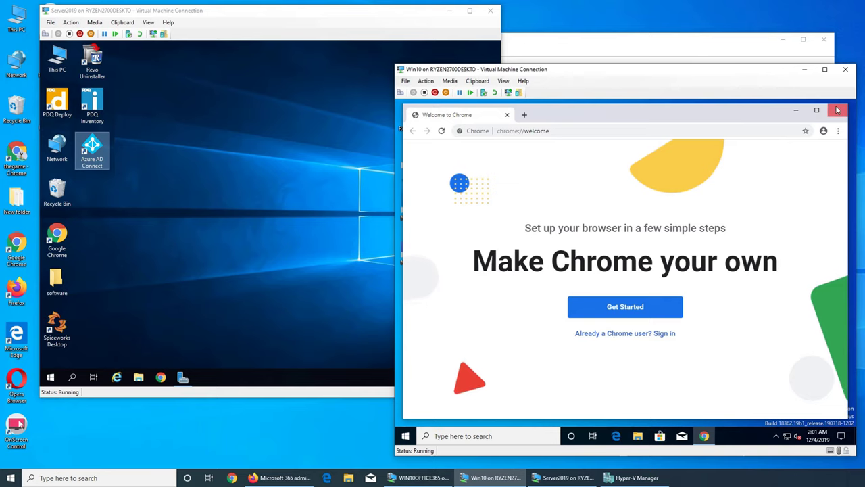
pyautogui.click(837, 110)
pyautogui.click(406, 436)
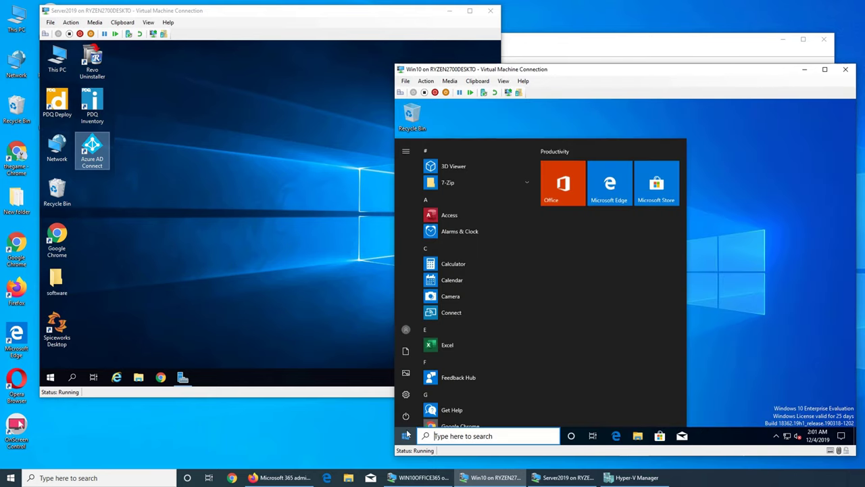
pyautogui.click(406, 330)
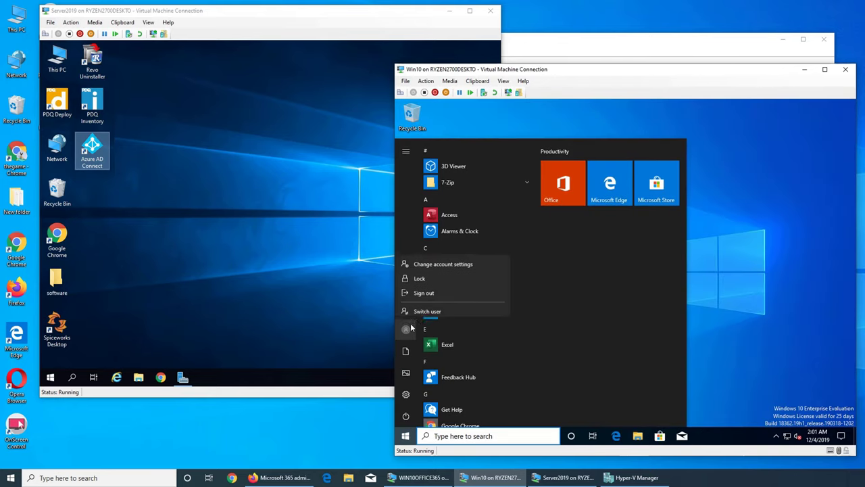
pyautogui.click(423, 289)
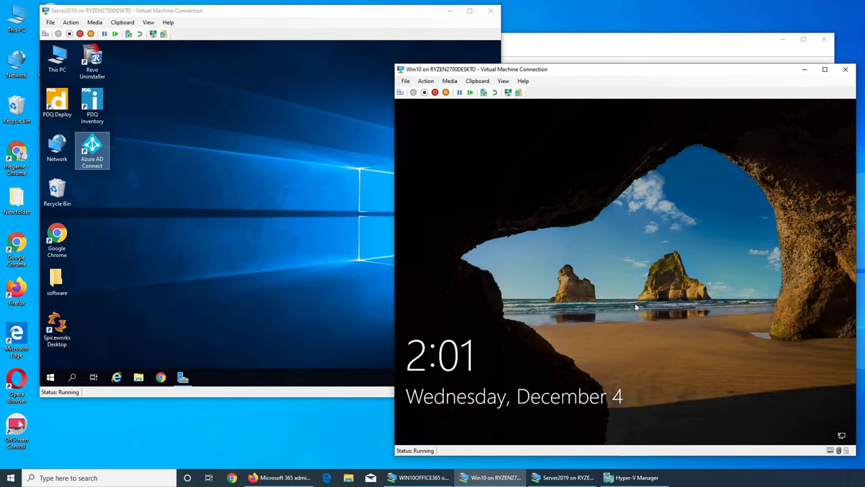
# Try the new password twice at the Windows 10 sign-in, dismissing each incorrect-password error
pyautogui.click(635, 308)
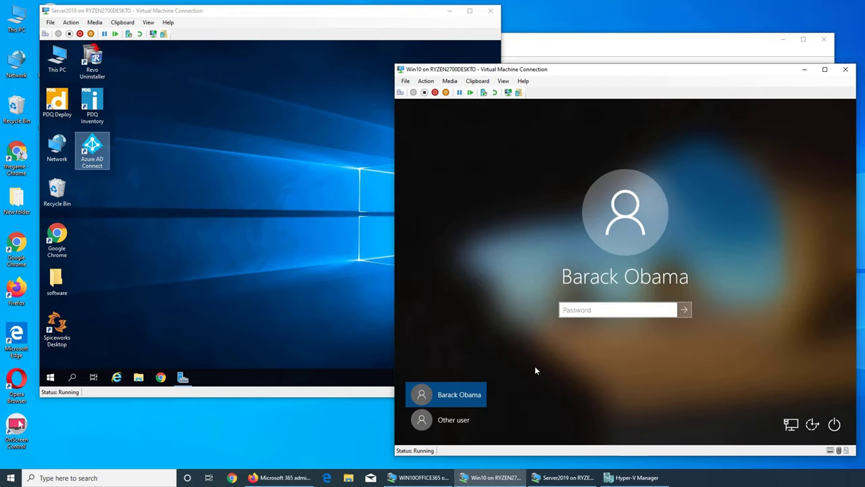
pyautogui.write('•••••••••••')
pyautogui.press('Return')
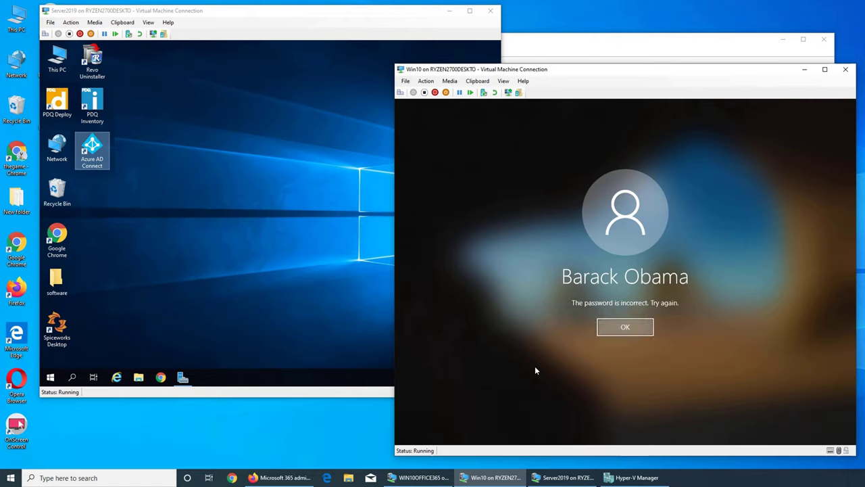
pyautogui.press('Return')
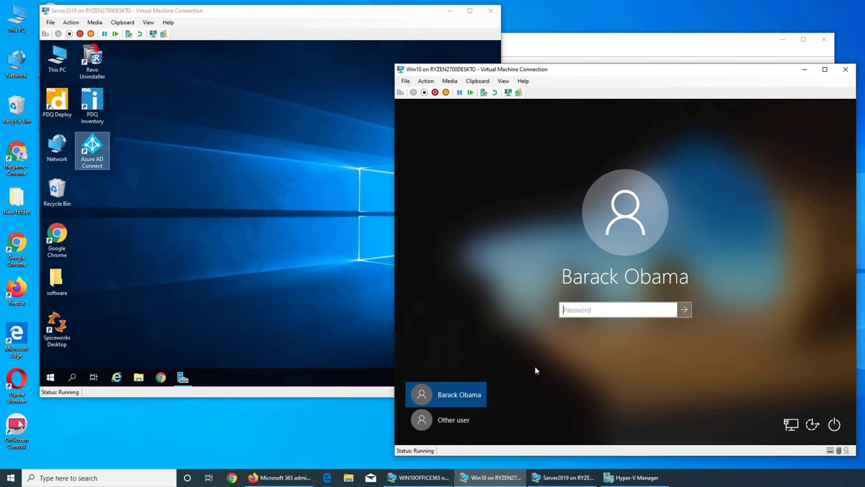
pyautogui.write('••••••••••')
pyautogui.press('Return')
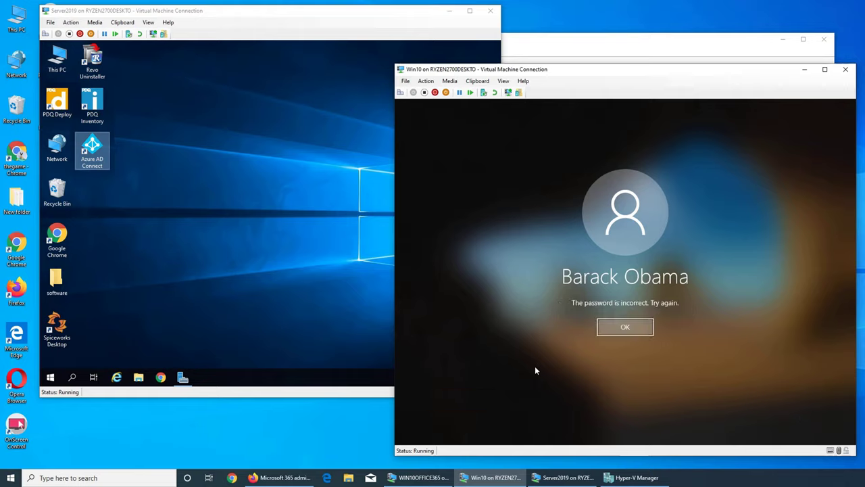
pyautogui.click(606, 331)
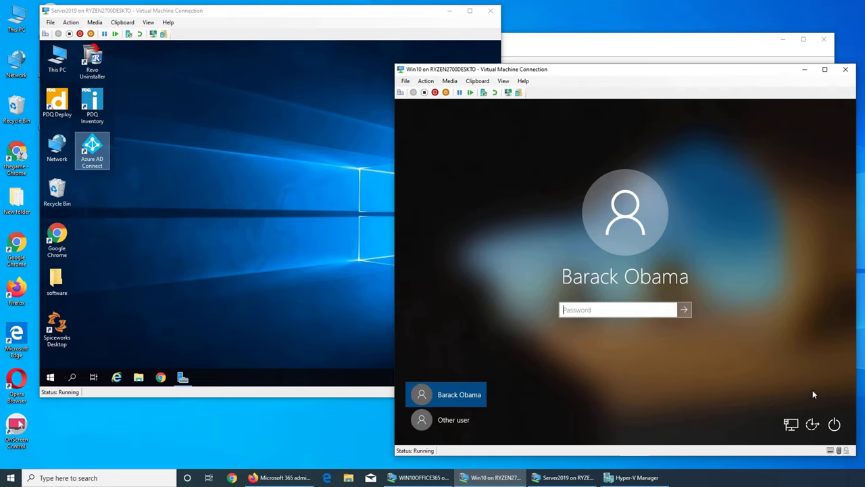
pyautogui.click(211, 260)
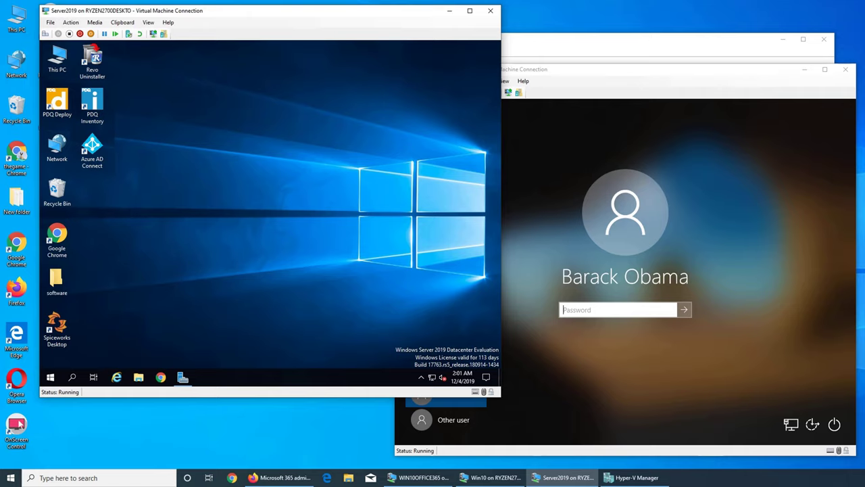
# Reload the admin center Home page to confirm the Azure AD Connect card shows sync 1 minute ago
pyautogui.hotkey('alt', 'Tab')
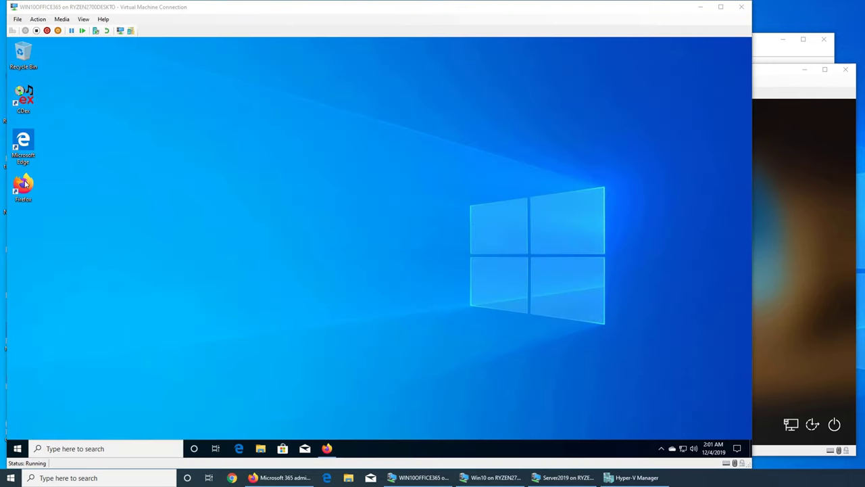
pyautogui.click(327, 448)
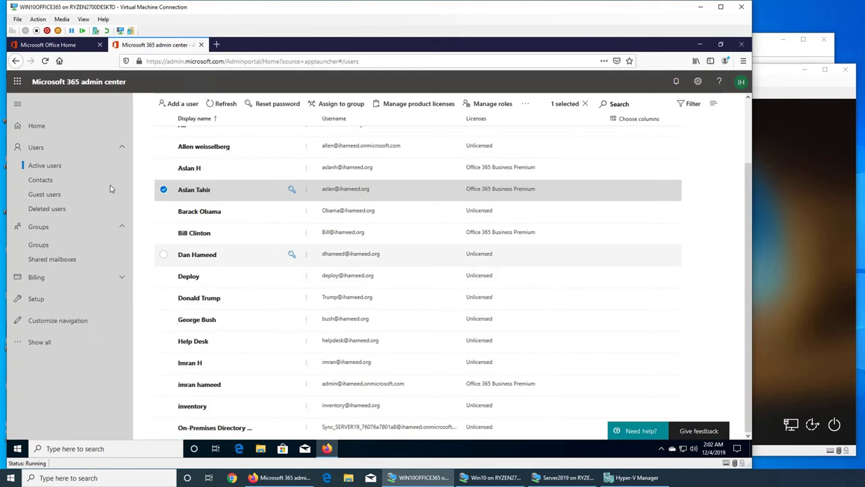
pyautogui.click(37, 127)
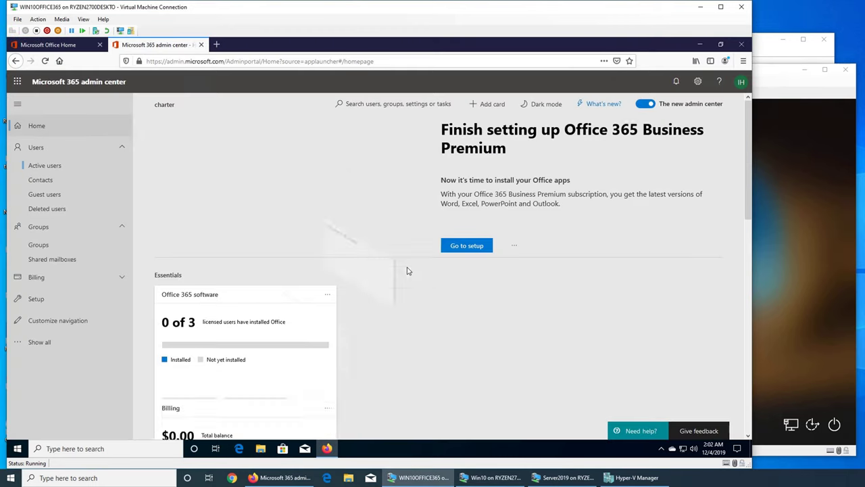
pyautogui.scroll(-4, 358, 291)
pyautogui.scroll(-3, 358, 290)
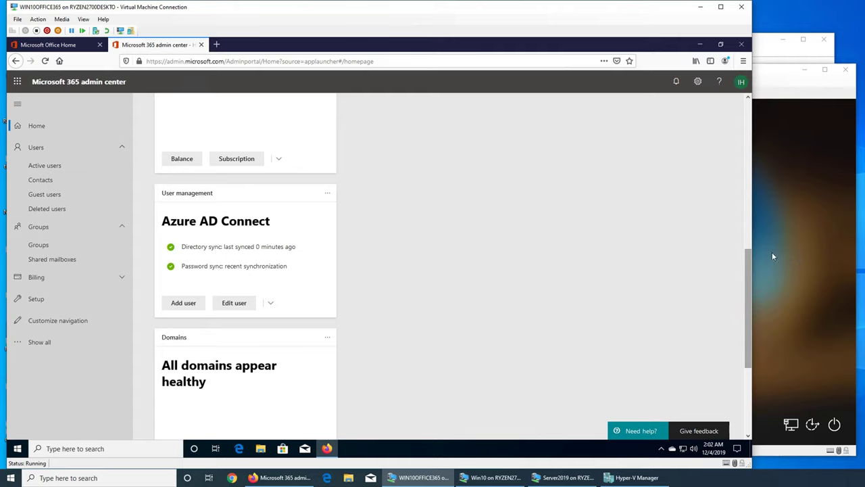
pyautogui.click(44, 61)
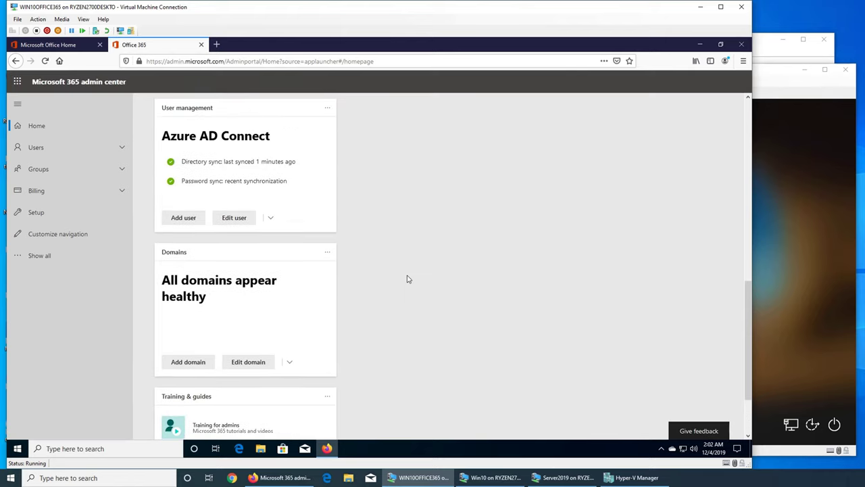
pyautogui.scroll(-2, 407, 278)
pyautogui.scroll(8, 407, 279)
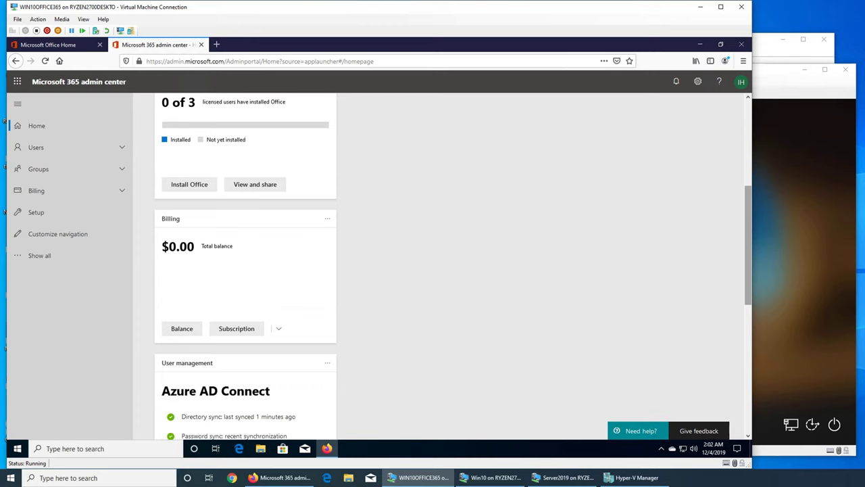
pyautogui.click(492, 477)
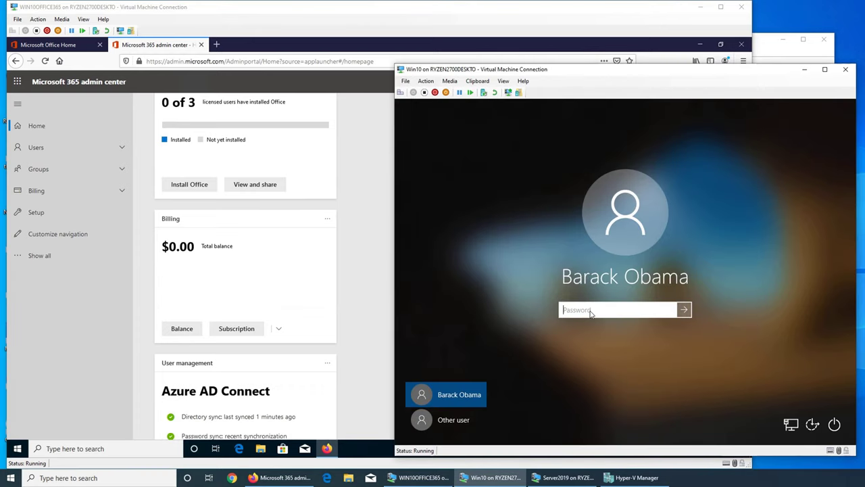
pyautogui.write('•••••••••••')
# Try the password on the Windows 10 sign-in, dismiss the rejection, and restart the VM
pyautogui.press('BackSpace')
pyautogui.press('BackSpace')
pyautogui.press('BackSpace')
pyautogui.press('BackSpace')
pyautogui.press('BackSpace')
pyautogui.press('BackSpace')
pyautogui.press('BackSpace')
pyautogui.press('BackSpace')
pyautogui.press('BackSpace')
pyautogui.press('BackSpace')
pyautogui.write('••••••')
pyautogui.press('Return')
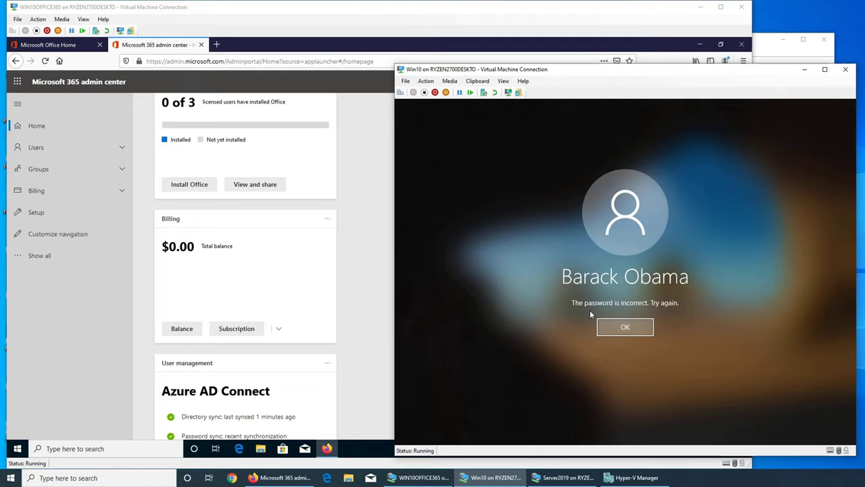
pyautogui.click(635, 329)
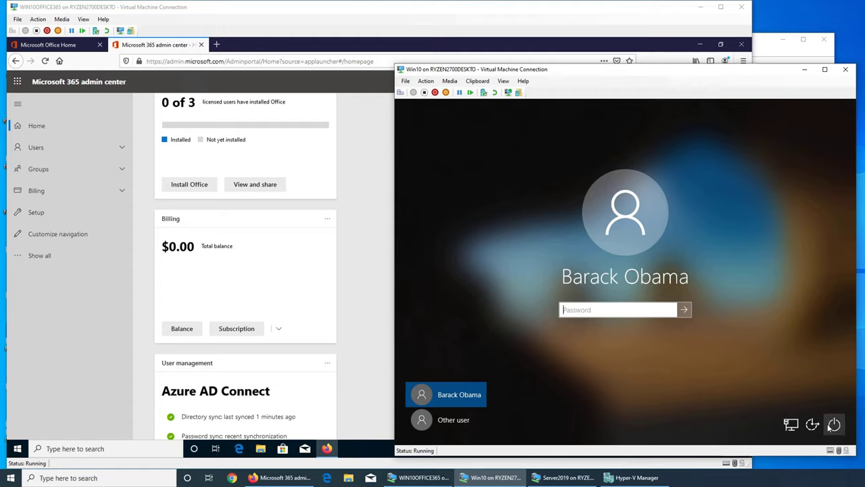
pyautogui.click(833, 424)
pyautogui.click(830, 405)
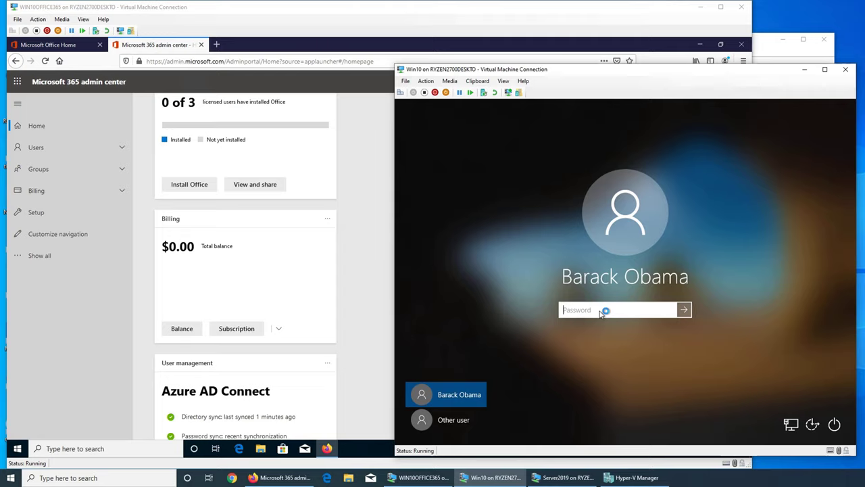
# Try the password again after the restart, then switch to signing in as Other user
pyautogui.write('••')
pyautogui.press('Return')
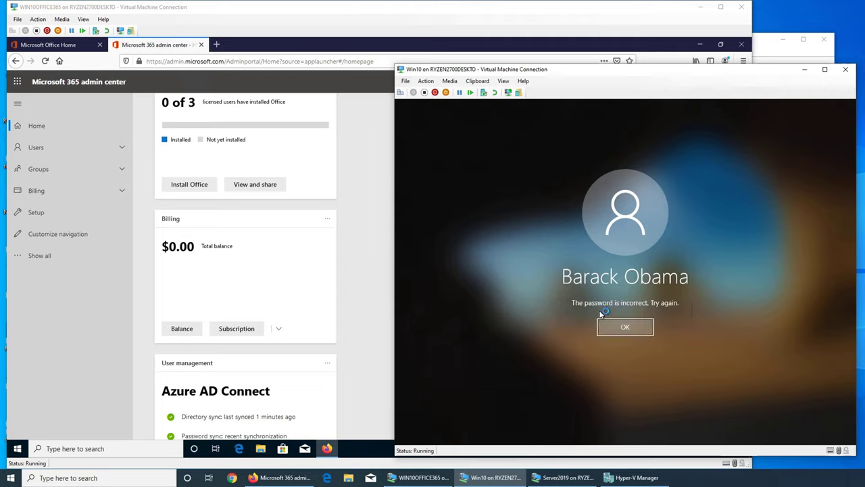
pyautogui.press('Return')
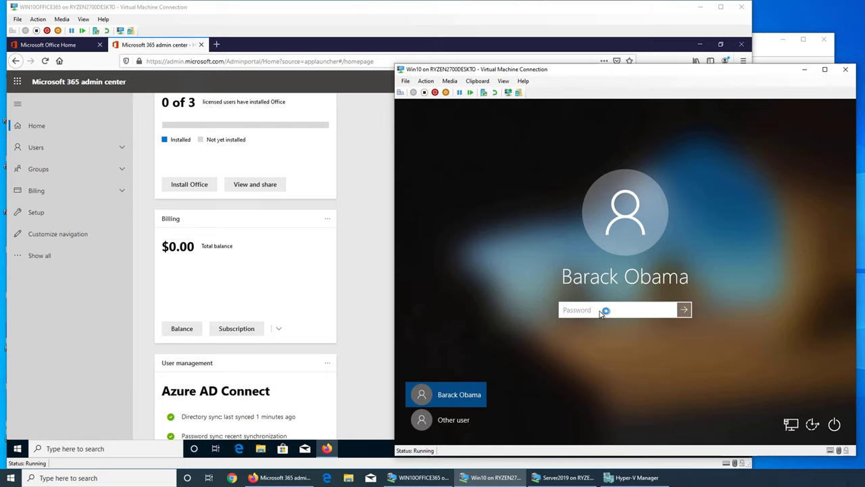
pyautogui.click(484, 421)
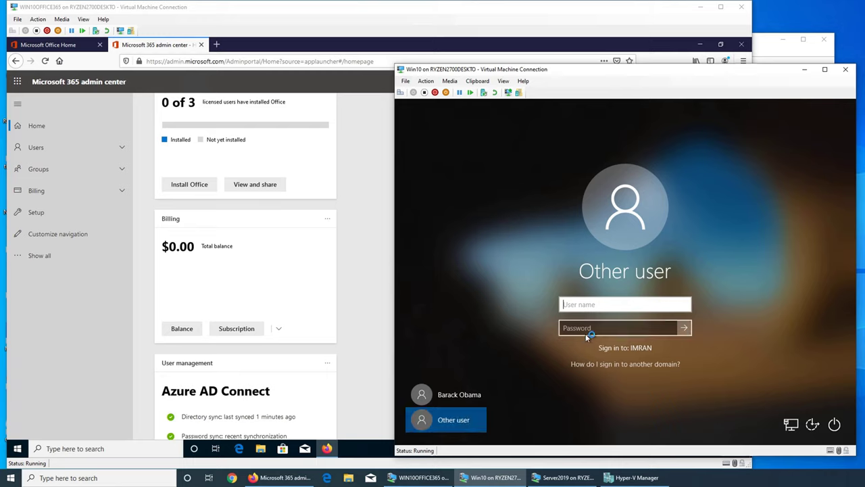
# Try a domain-qualified user name and password at the VM sign-in, then dismiss the rejection
pyautogui.write('imran')
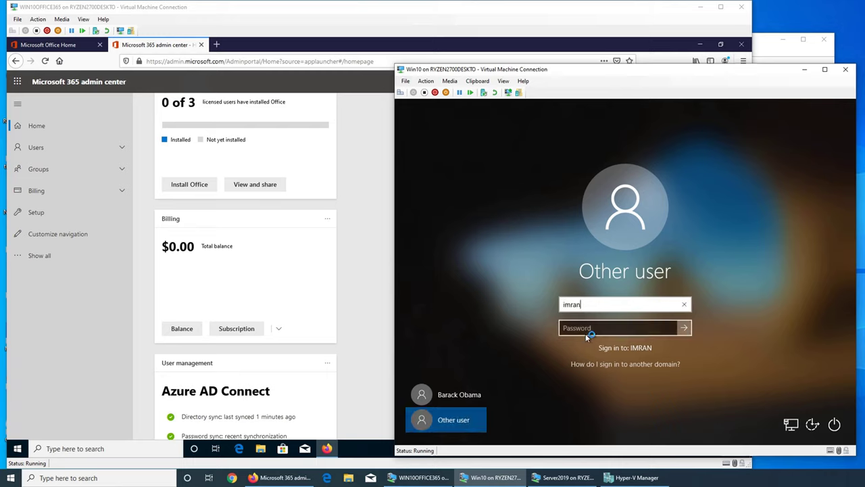
pyautogui.write('\\obama')
pyautogui.press('Tab')
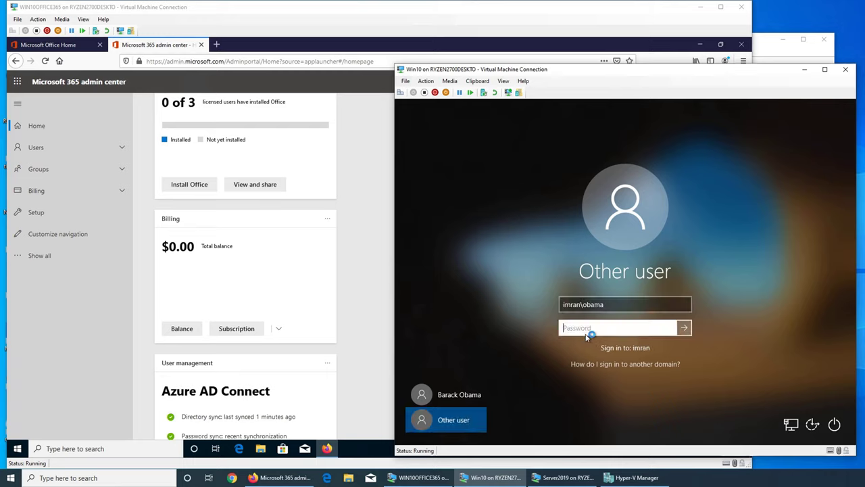
pyautogui.write('***')
pyautogui.press('Return')
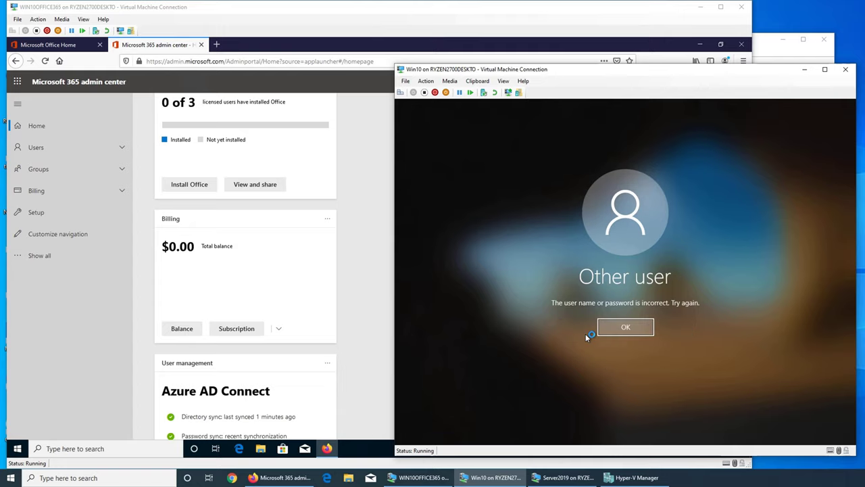
pyautogui.press('Return')
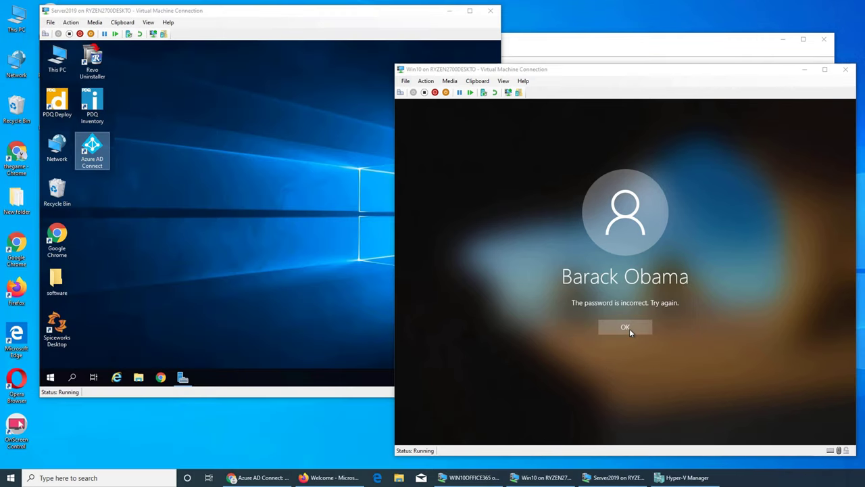
pyautogui.click(629, 329)
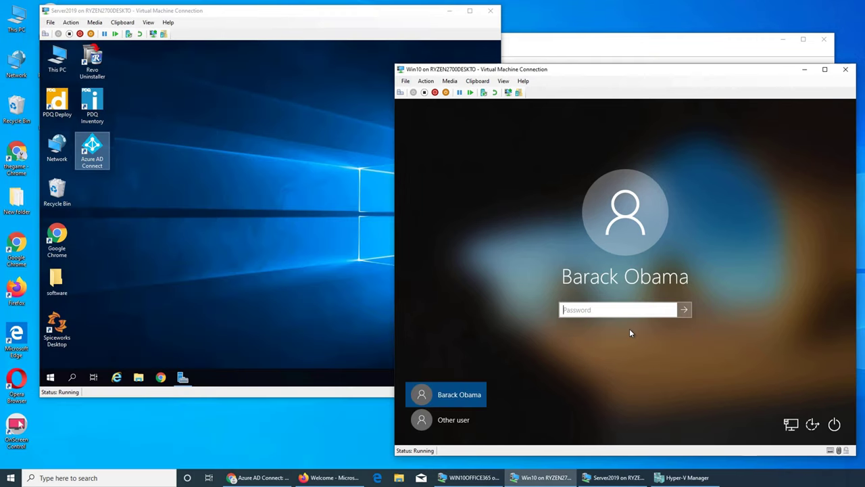
pyautogui.click(456, 419)
# Retry sign-in under a different domain prefix, getting a domain-not-available error
pyautogui.write('ihamee')
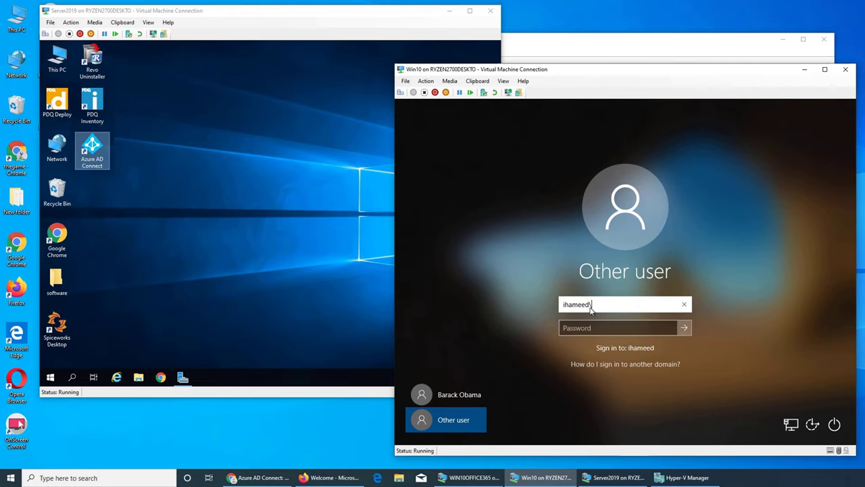
pyautogui.write('d\\obama')
pyautogui.press('Tab')
pyautogui.write('P')
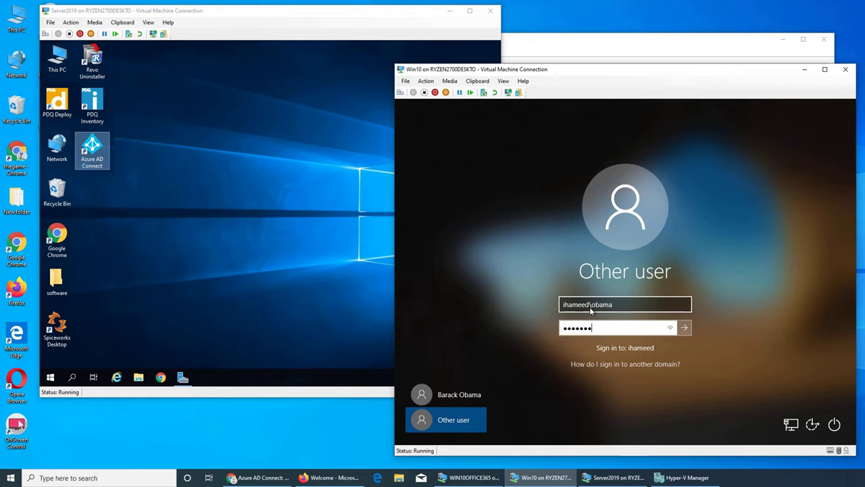
pyautogui.press('Return')
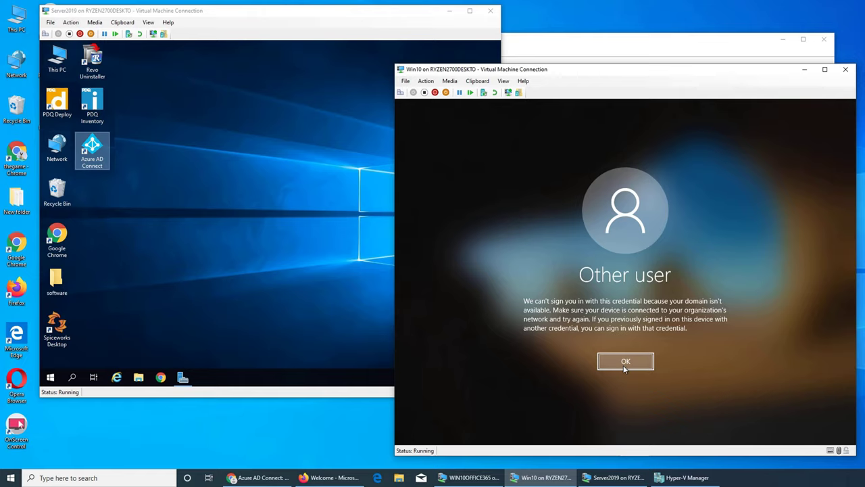
pyautogui.click(624, 366)
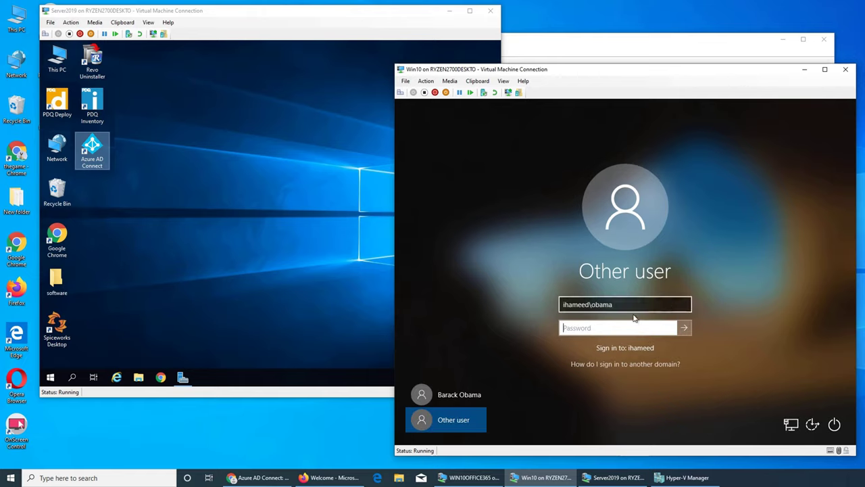
# Append .org to the domain, re-enter the password, and retry; sign-in is rejected again
pyautogui.click(589, 305)
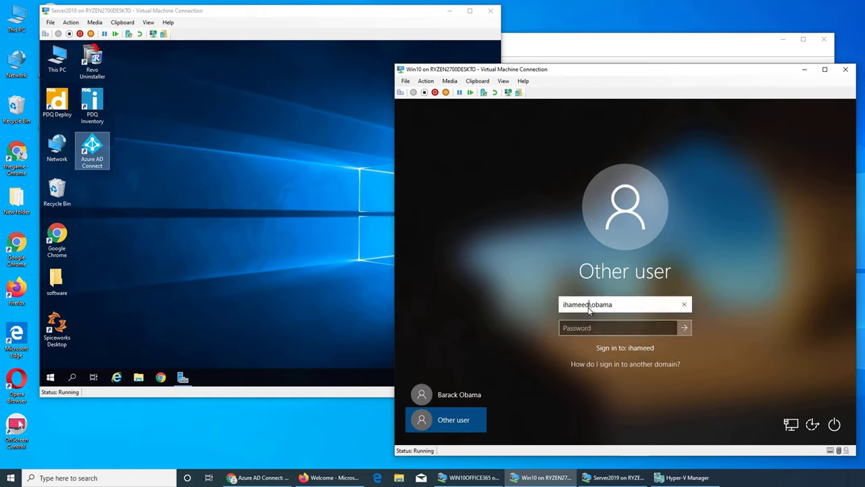
pyautogui.write('.org')
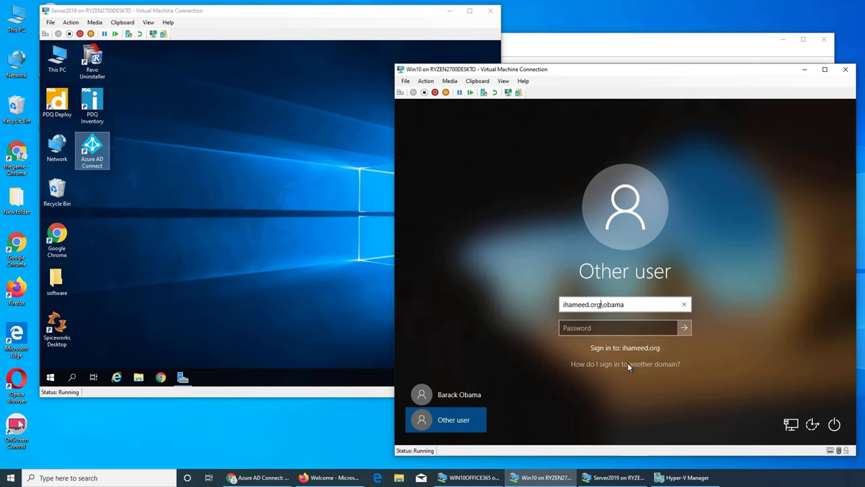
pyautogui.press('Tab')
pyautogui.write('P')
pyautogui.write('*******')
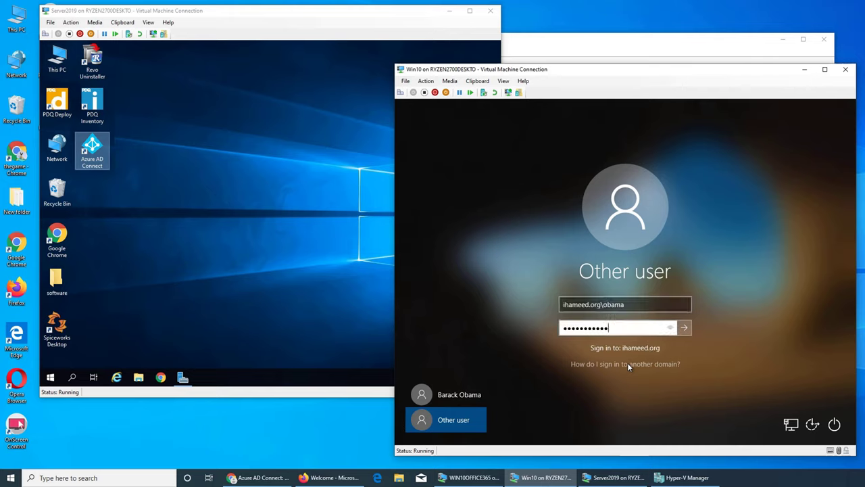
pyautogui.press('Return')
pyautogui.click(628, 362)
# Replace the domain part, retry sign-in once more, then launch Azure AD Connect on the server
pyautogui.click(602, 307)
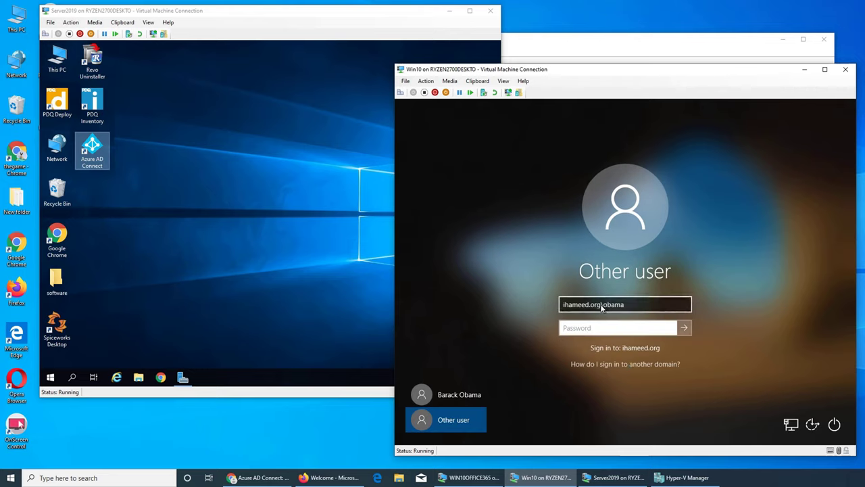
pyautogui.moveTo(603, 307); pyautogui.dragTo(514, 306)
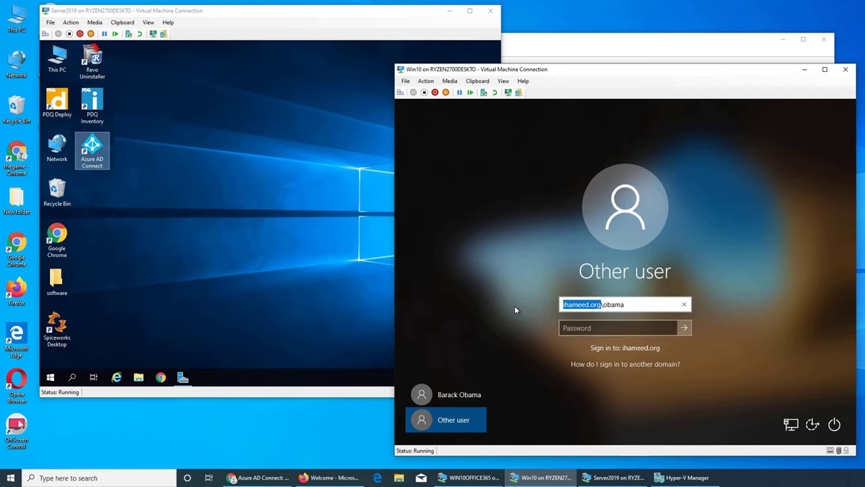
pyautogui.write('imran')
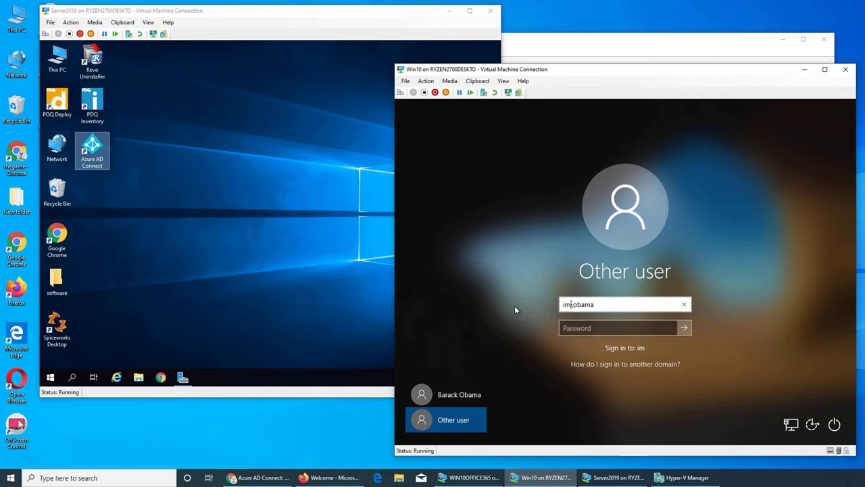
pyautogui.press('Tab')
pyautogui.write('••••••')
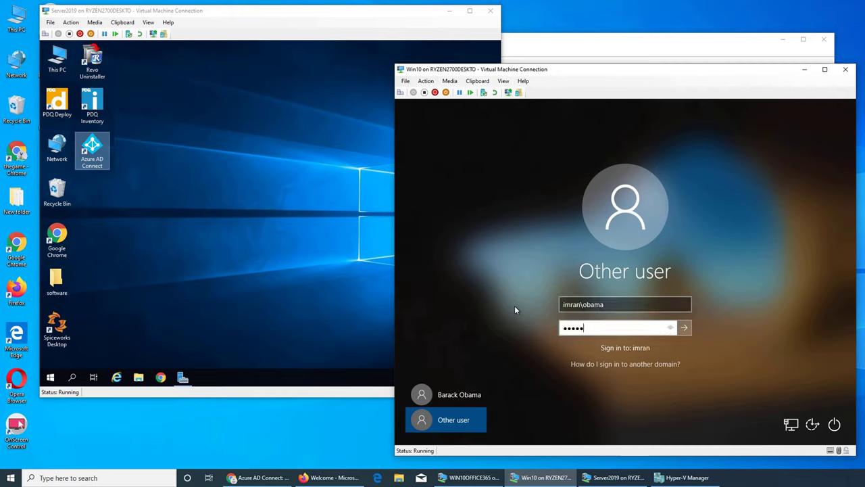
pyautogui.write('••••')
pyautogui.press('Return')
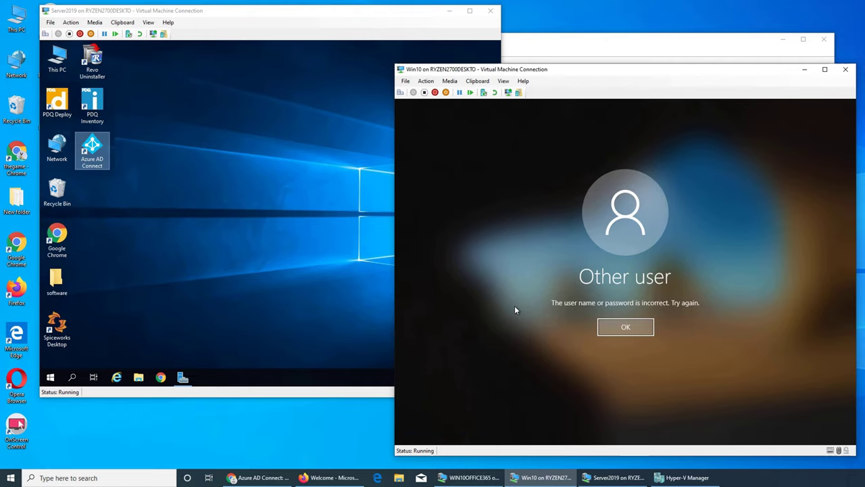
pyautogui.click(646, 328)
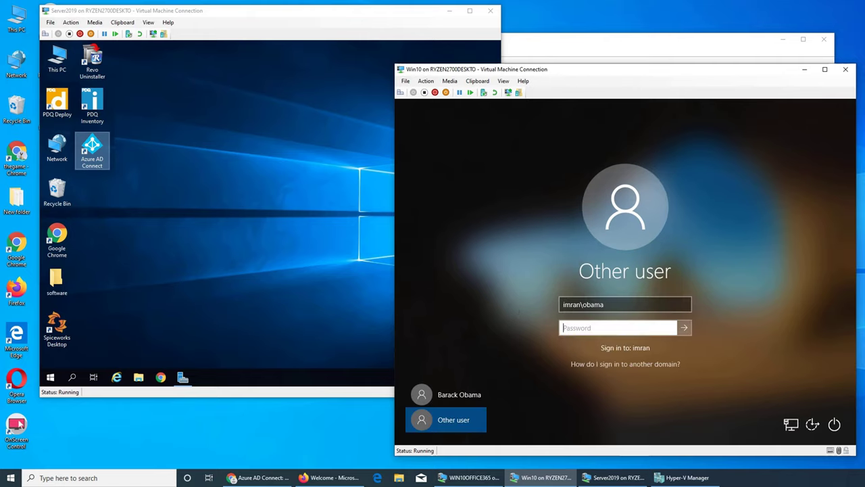
pyautogui.click(612, 477)
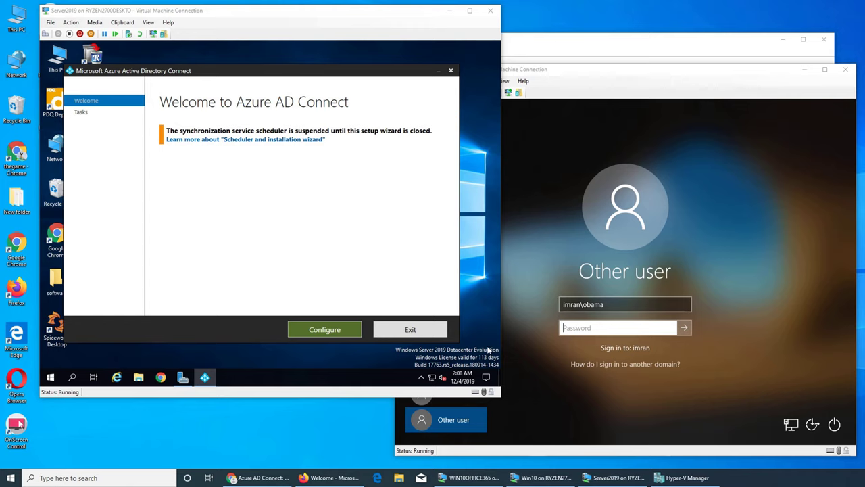
# Open View current configuration in Azure AD Connect and check Password Writeback shows Enabled
pyautogui.click(324, 330)
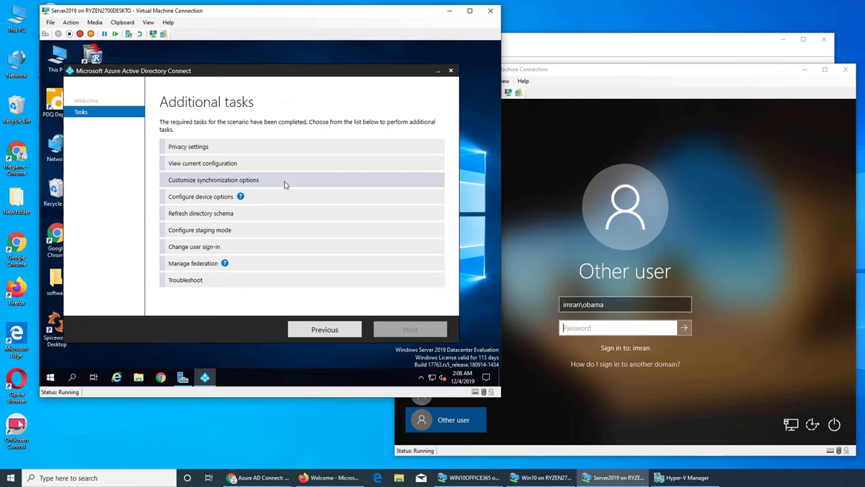
pyautogui.click(255, 215)
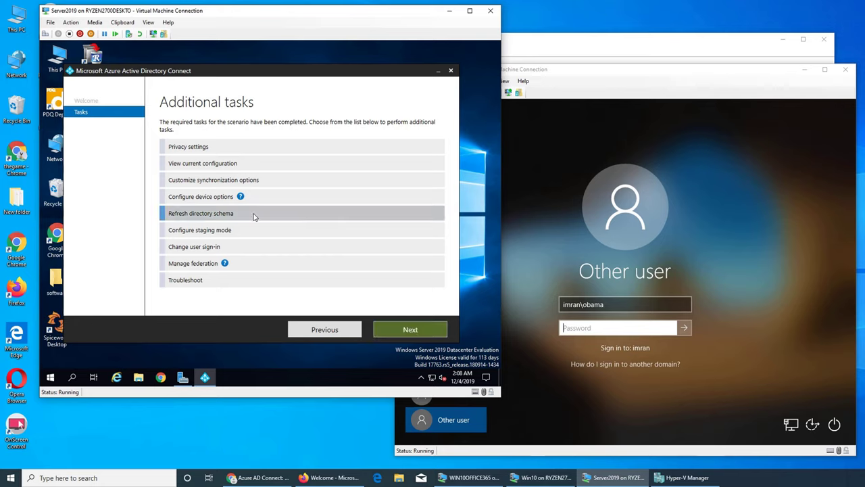
pyautogui.click(382, 332)
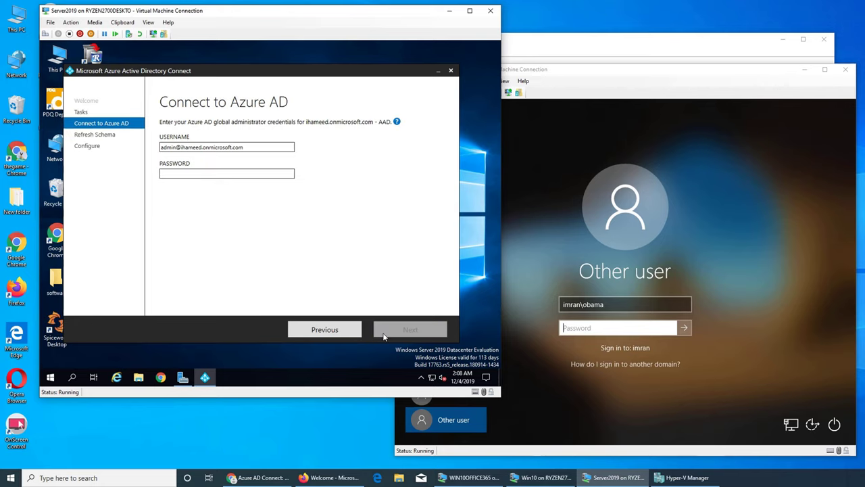
pyautogui.click(330, 330)
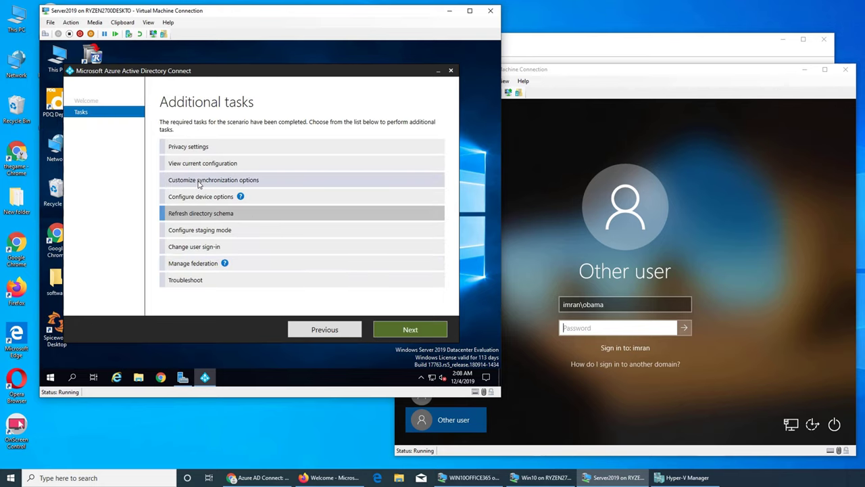
pyautogui.click(200, 183)
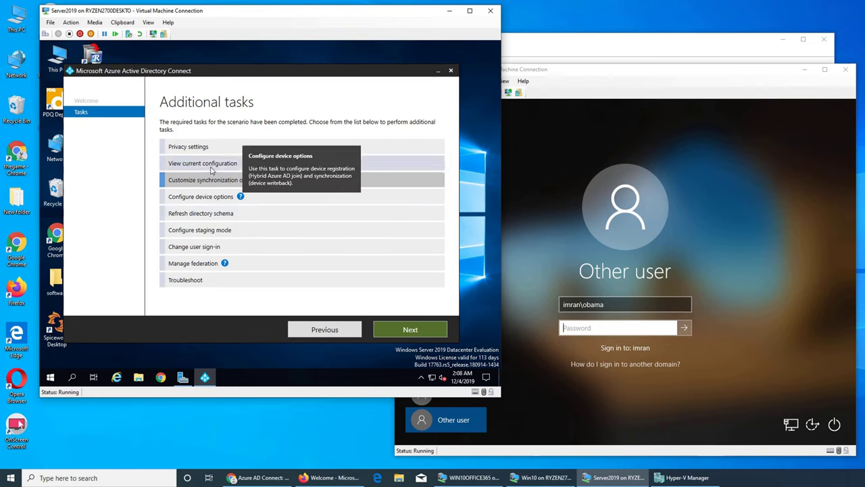
pyautogui.click(210, 166)
pyautogui.click(414, 327)
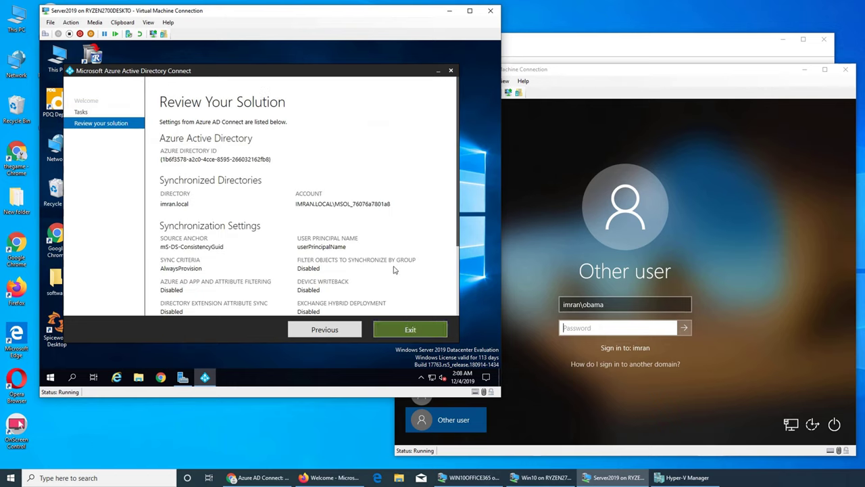
pyautogui.scroll(-2, 407, 252)
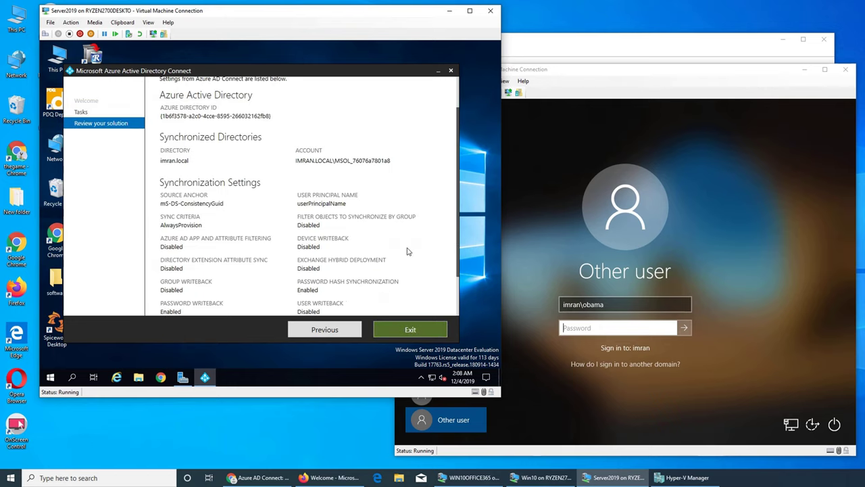
pyautogui.scroll(-3, 407, 251)
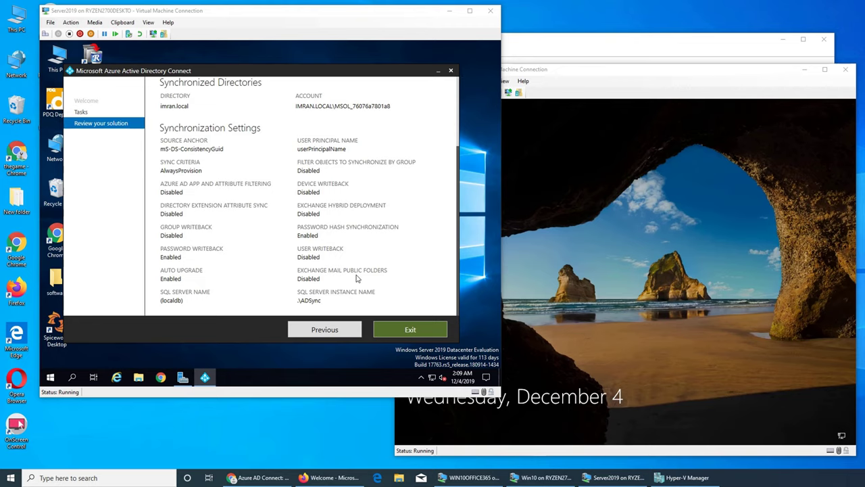
# Exit Azure AD Connect, bring up the upgrade docs, and run Windows PowerShell as administrator
pyautogui.click(407, 331)
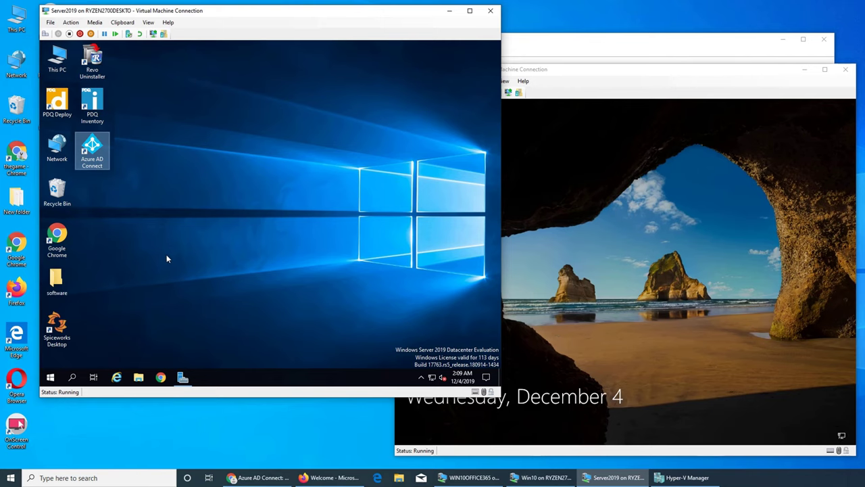
pyautogui.click(257, 478)
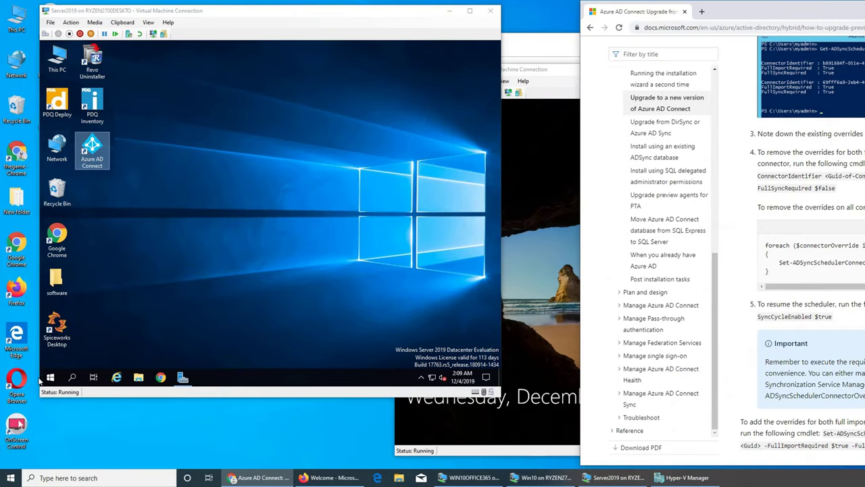
pyautogui.click(48, 381)
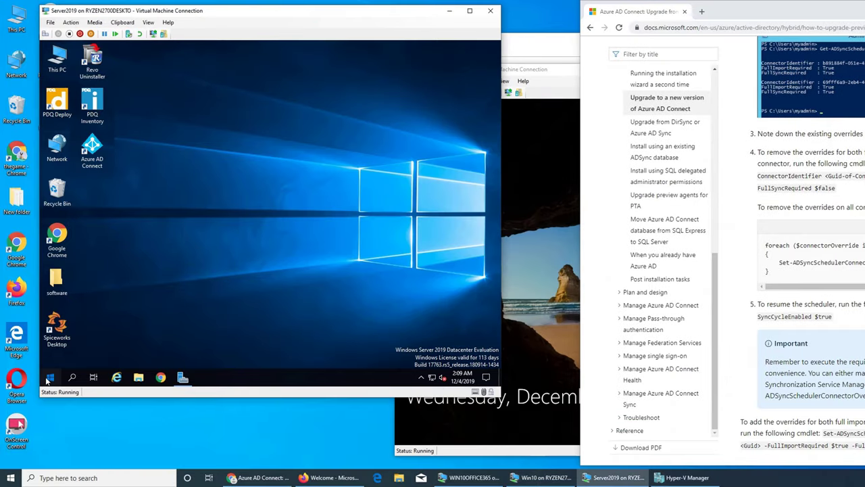
pyautogui.click(48, 381)
pyautogui.rightClick(263, 136)
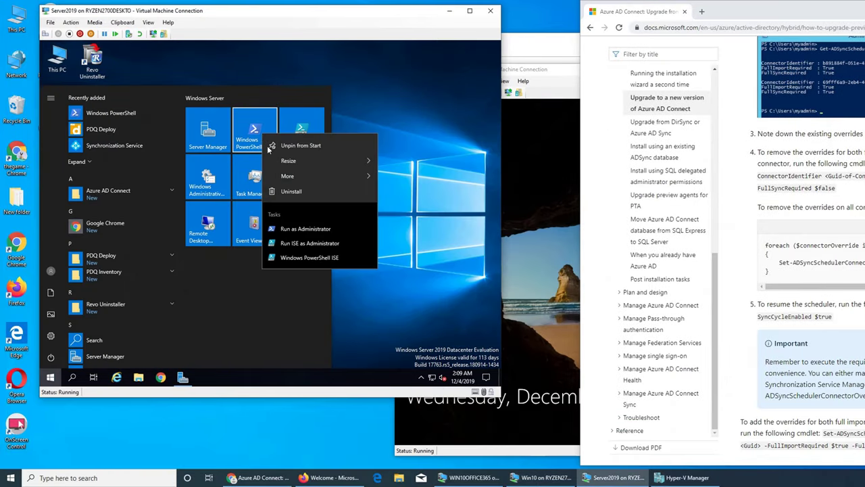
pyautogui.moveTo(322, 176)
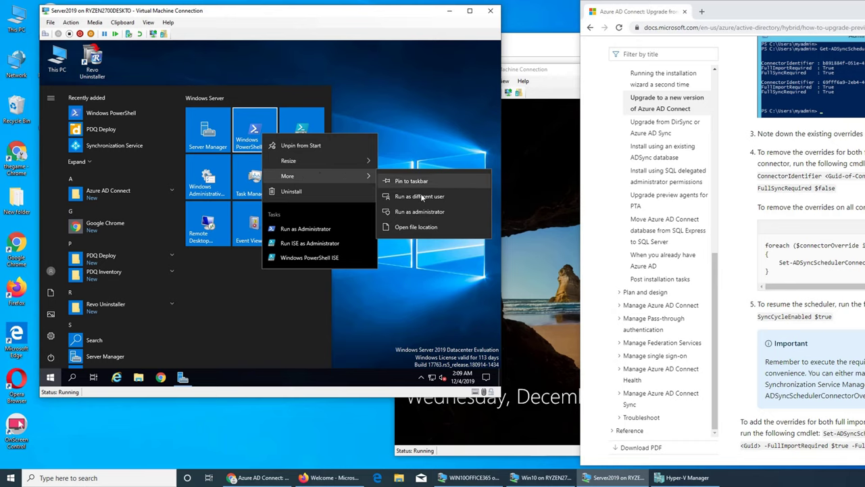
pyautogui.click(419, 212)
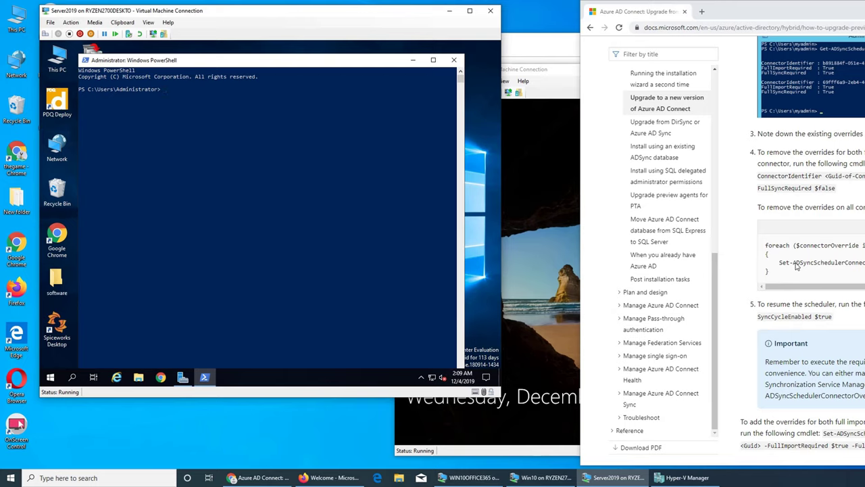
# Run Set-ADSyncScheduler -SyncCycleEnabled $true in the elevated PowerShell window, taken from the docs
pyautogui.click(804, 307)
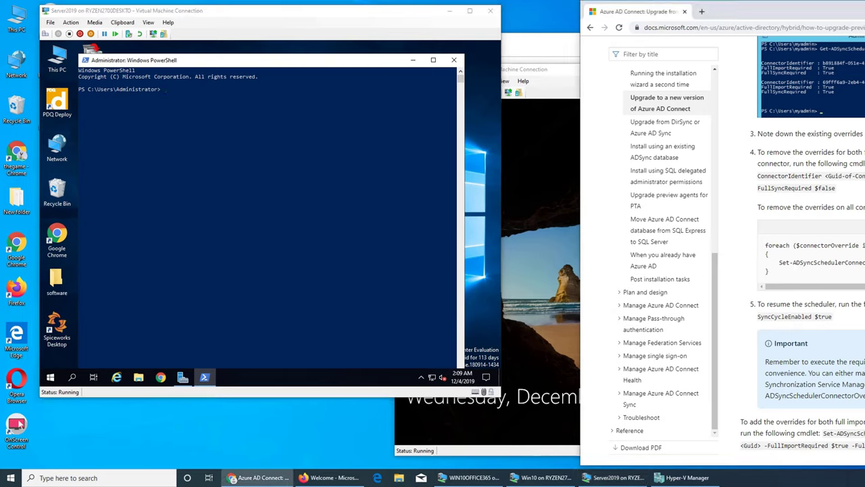
pyautogui.tripleClick(797, 316)
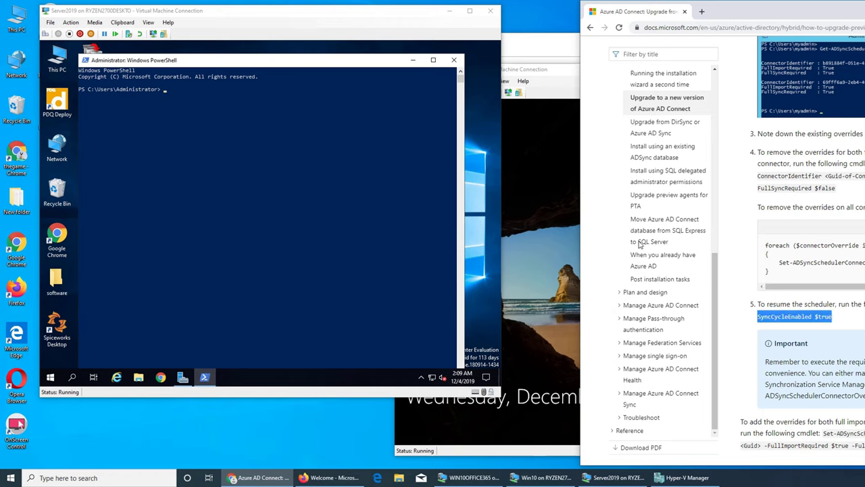
pyautogui.click(205, 96)
pyautogui.press('Escape')
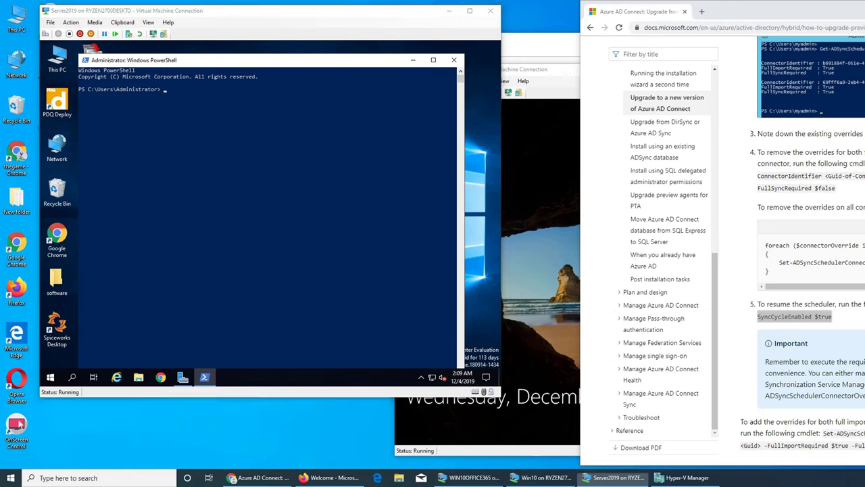
pyautogui.click(213, 97)
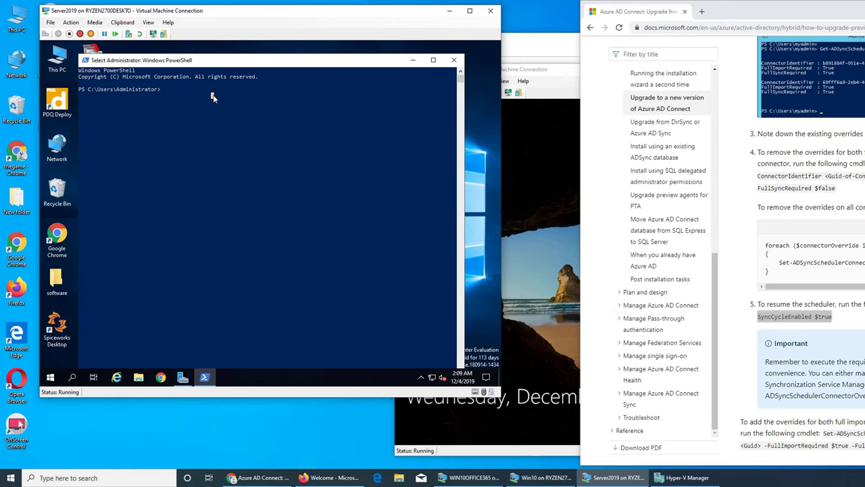
pyautogui.write('Set-A')
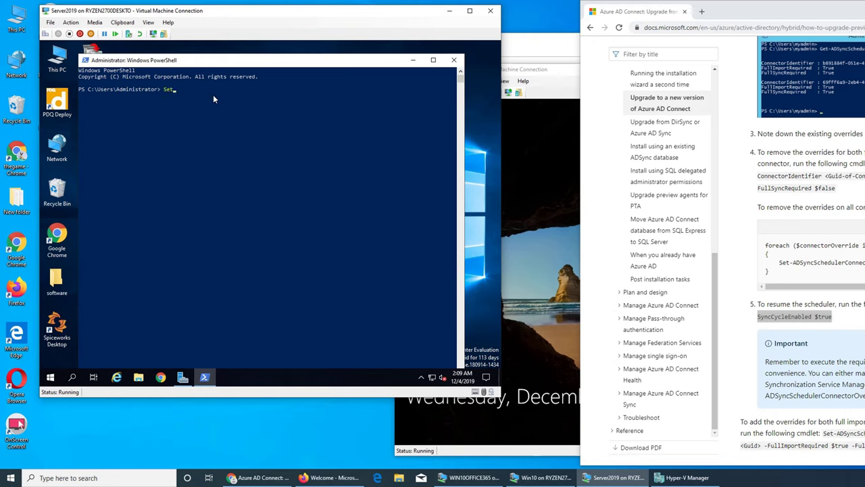
pyautogui.write('DSyncScheduler -SyncCycleEnabled $true')
pyautogui.press('Return')
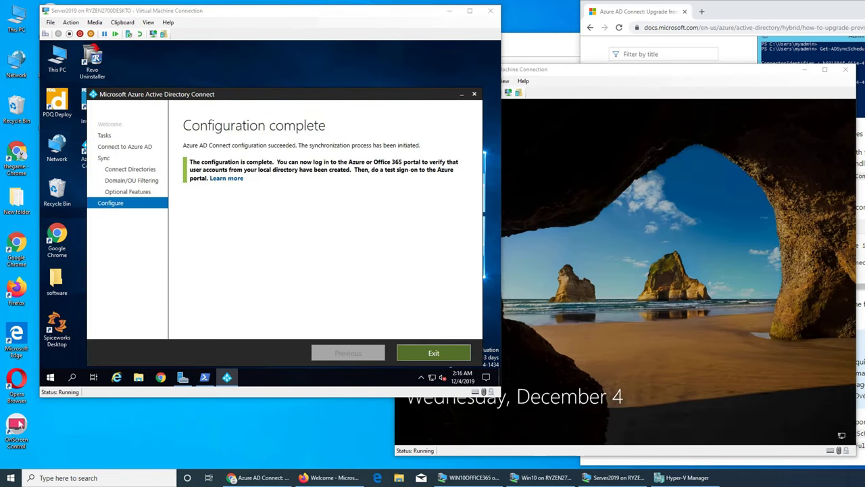
# Close the finished wizard, submit the reset password on the Windows 10 VM, and open Chrome
pyautogui.click(434, 353)
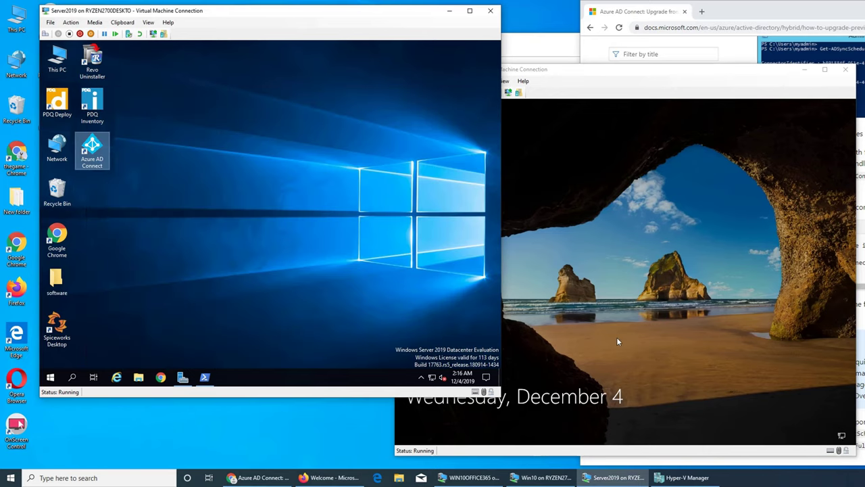
pyautogui.click(617, 342)
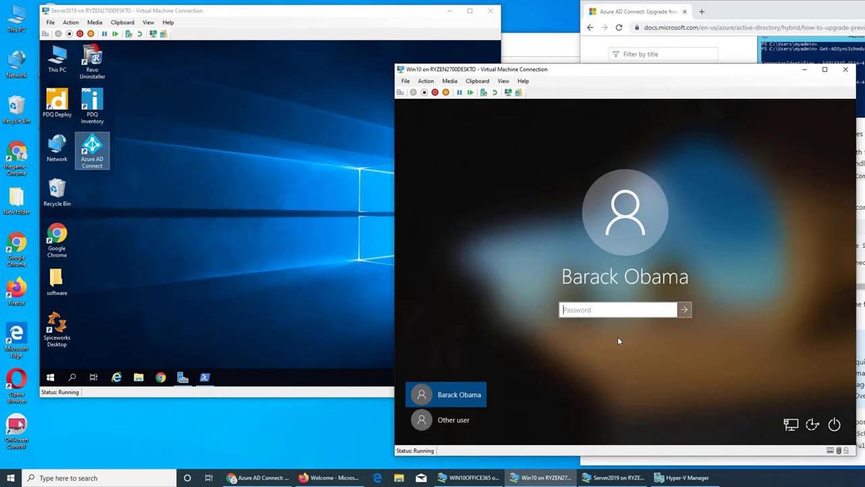
pyautogui.write('************')
pyautogui.press('Return')
pyautogui.press('Return')
pyautogui.click(160, 376)
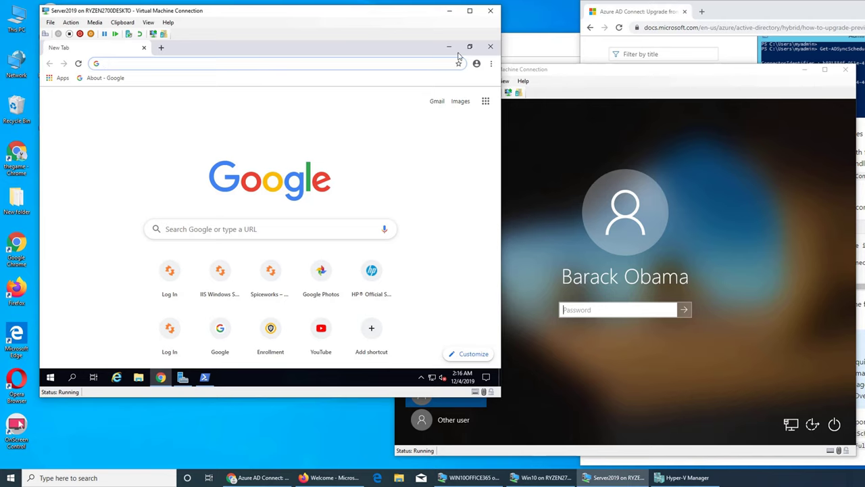
# Load portal.office.com in Chrome
pyautogui.click(491, 64)
pyautogui.click(269, 188)
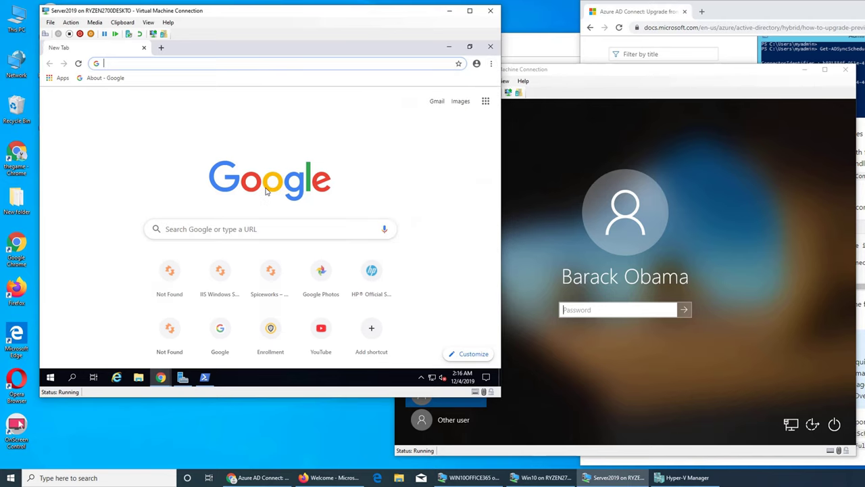
pyautogui.write('o')
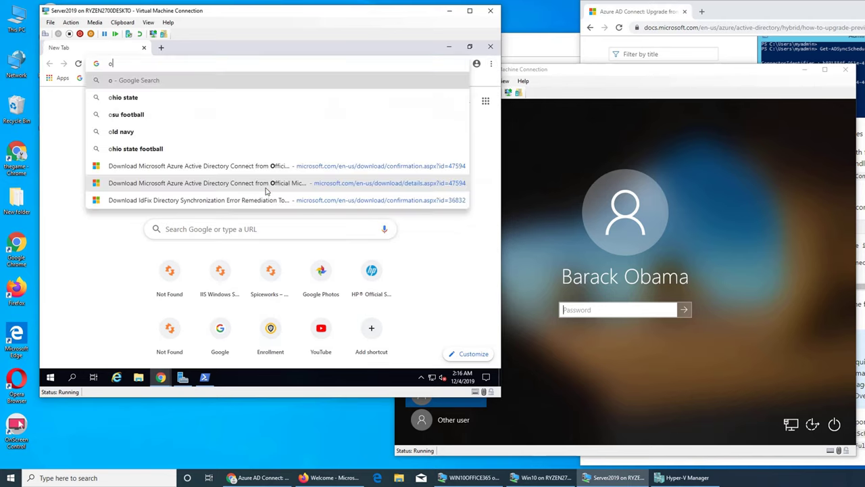
pyautogui.press('BackSpace')
pyautogui.write('port')
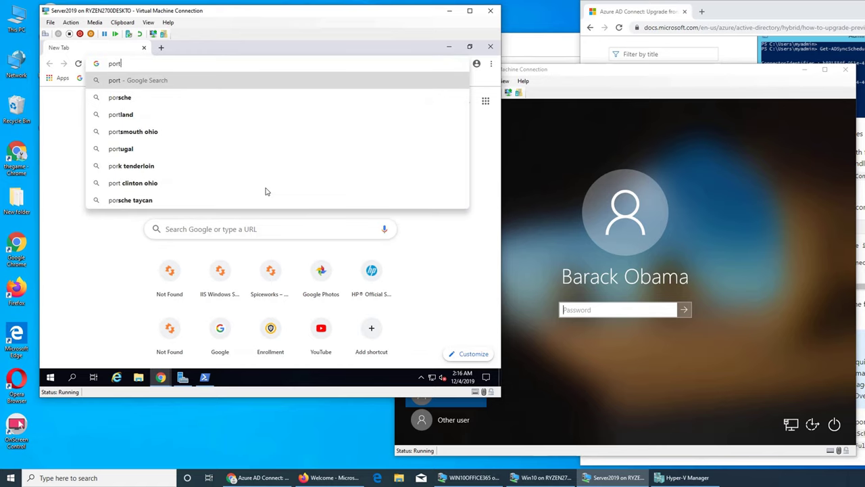
pyautogui.write('al.office')
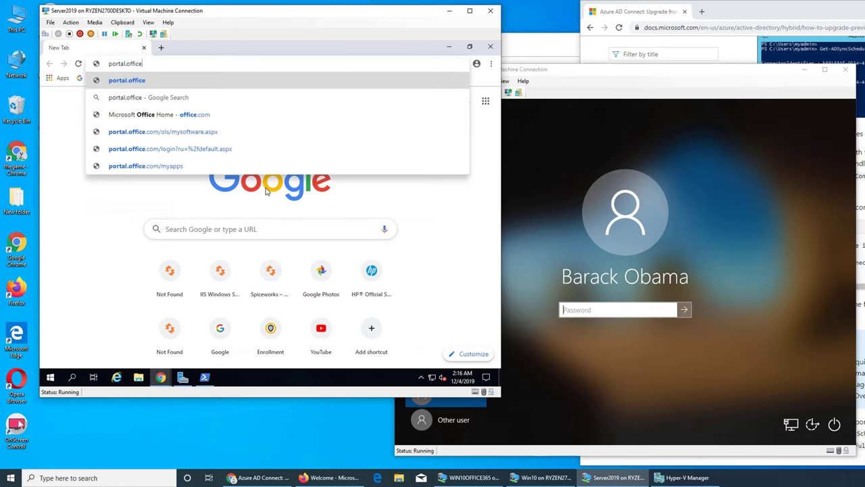
pyautogui.write('.com')
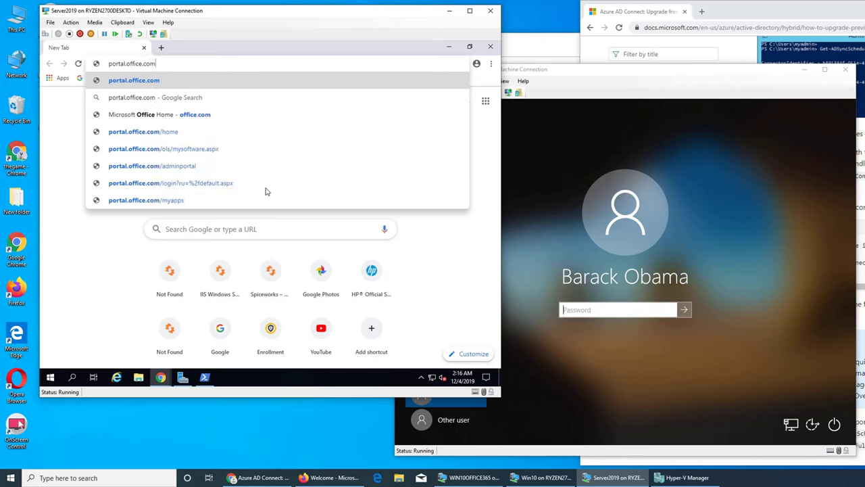
pyautogui.press('Return')
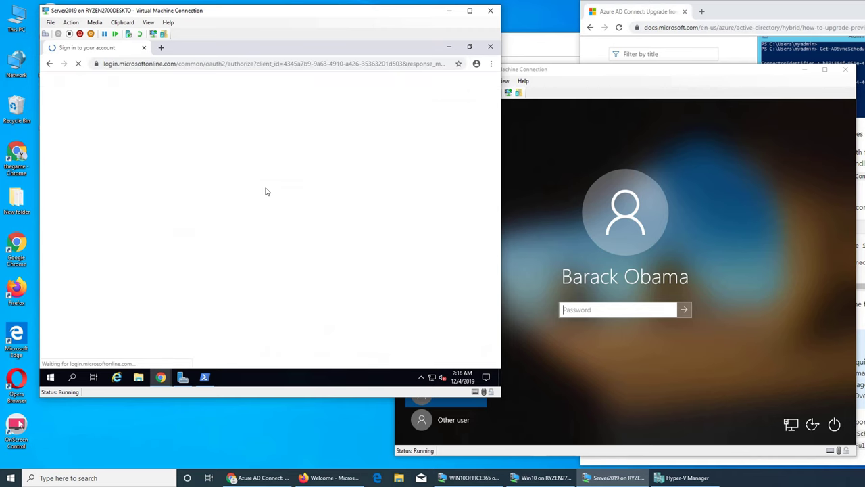
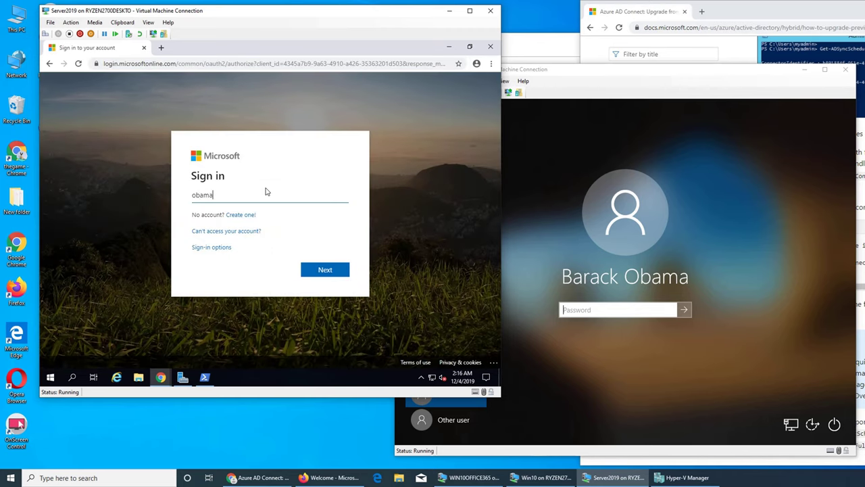
# Sign in with the user's e-mail address and the new password
pyautogui.press('Return')
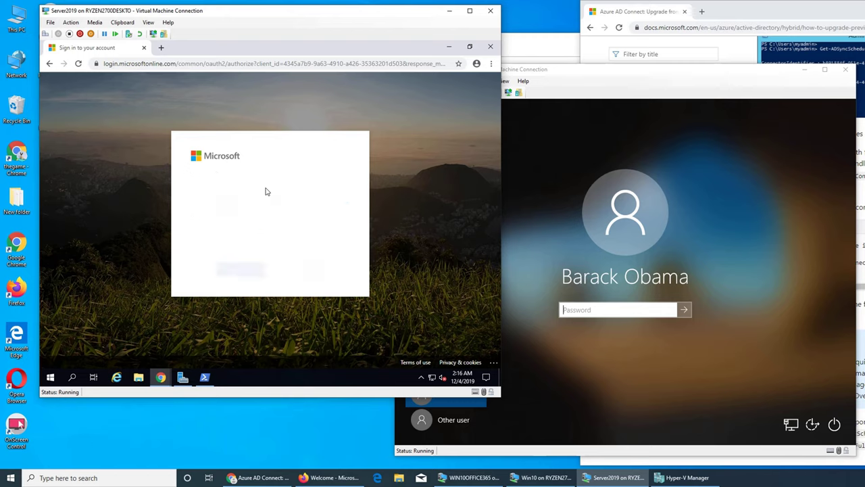
pyautogui.write('****')
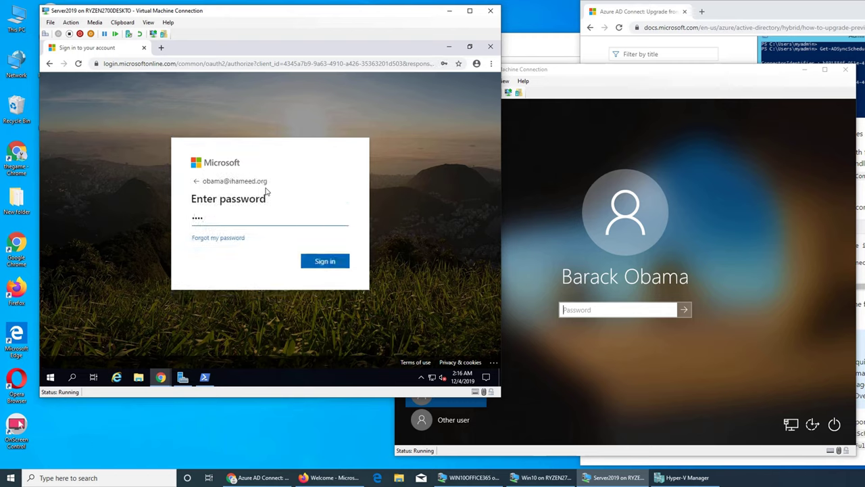
pyautogui.press('BackSpace')
pyautogui.press('BackSpace')
pyautogui.press('BackSpace')
pyautogui.press('BackSpace')
pyautogui.write('********')
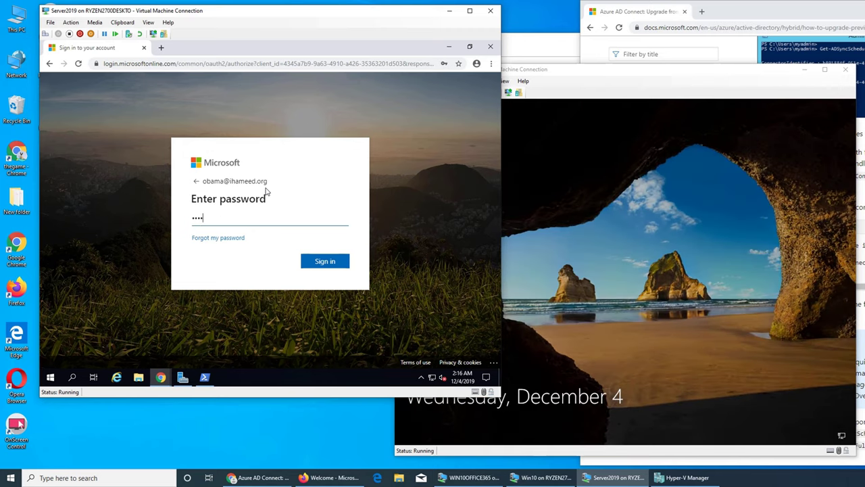
pyautogui.write('***')
pyautogui.press('Return')
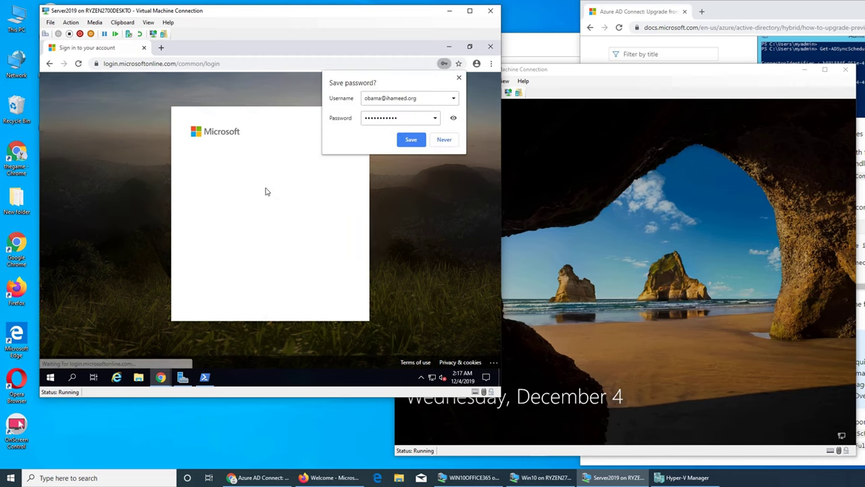
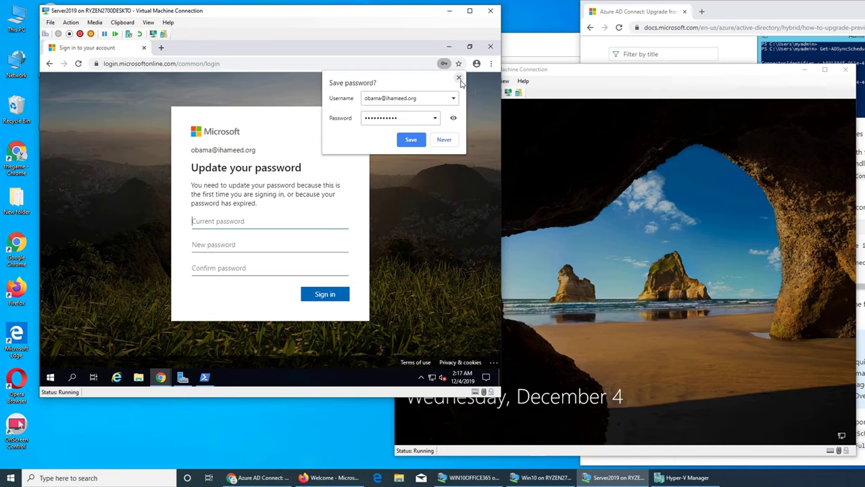
# Fill in the current, new and confirmation passwords on the server's Microsoft 365 update form
pyautogui.click(568, 231)
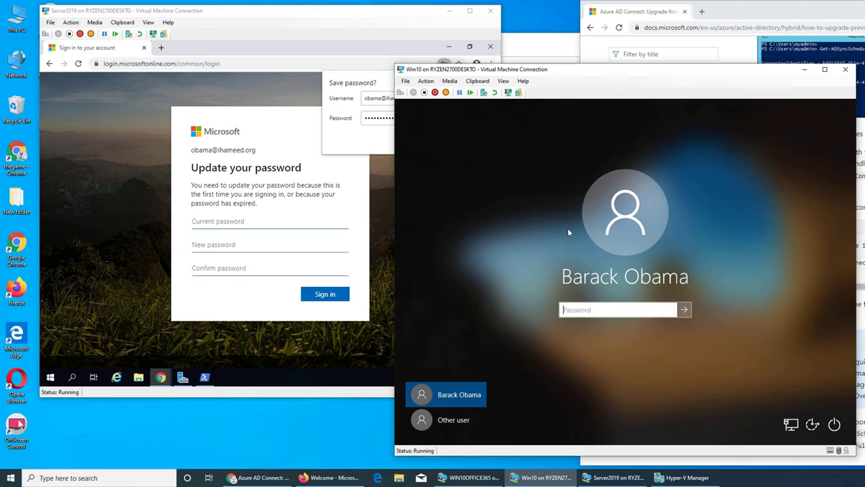
pyautogui.click(240, 222)
pyautogui.write('•')
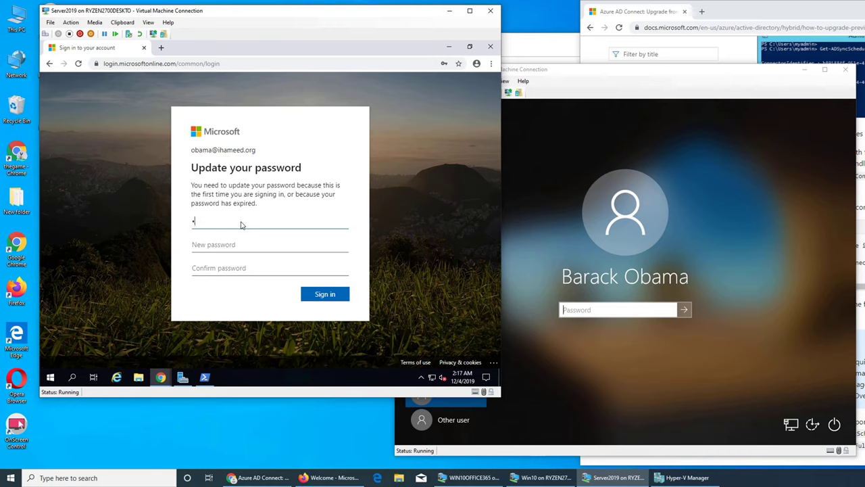
pyautogui.press('BackSpace')
pyautogui.write('•••••••')
pyautogui.press('Tab')
pyautogui.write('•••••••')
pyautogui.press('Tab')
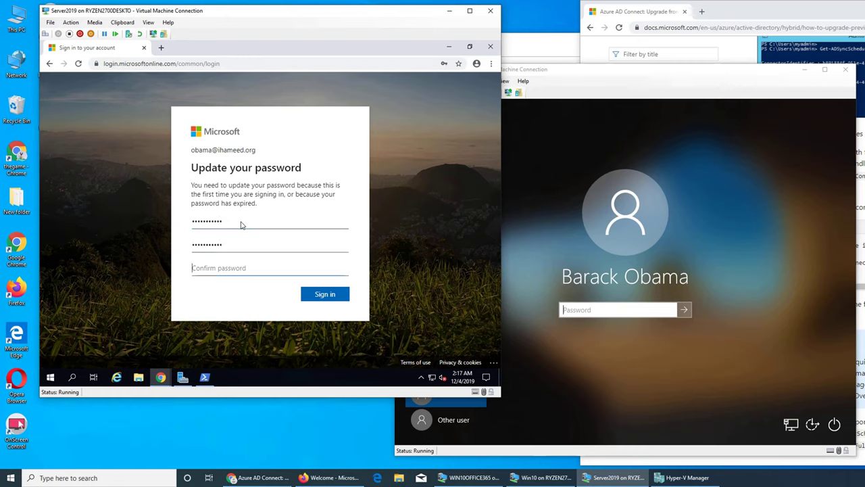
pyautogui.write('•••••')
# Submit the change, see it refused, then dismiss the save-password bubble and details box
pyautogui.click(337, 296)
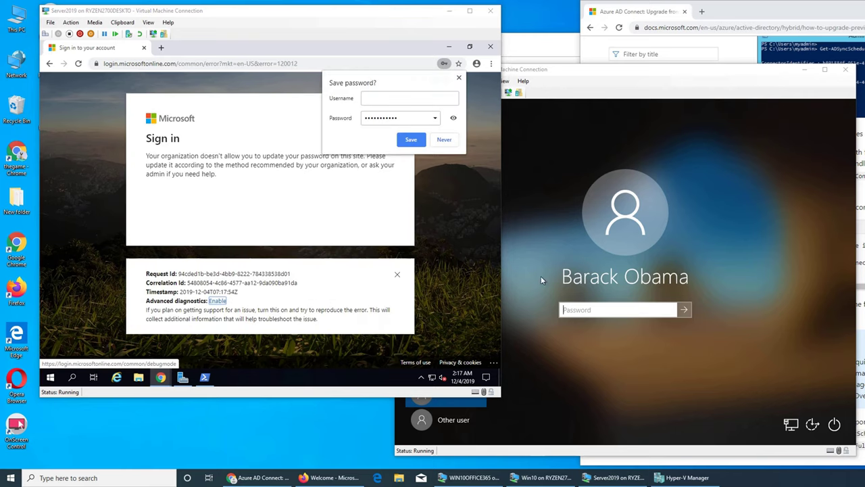
pyautogui.click(459, 78)
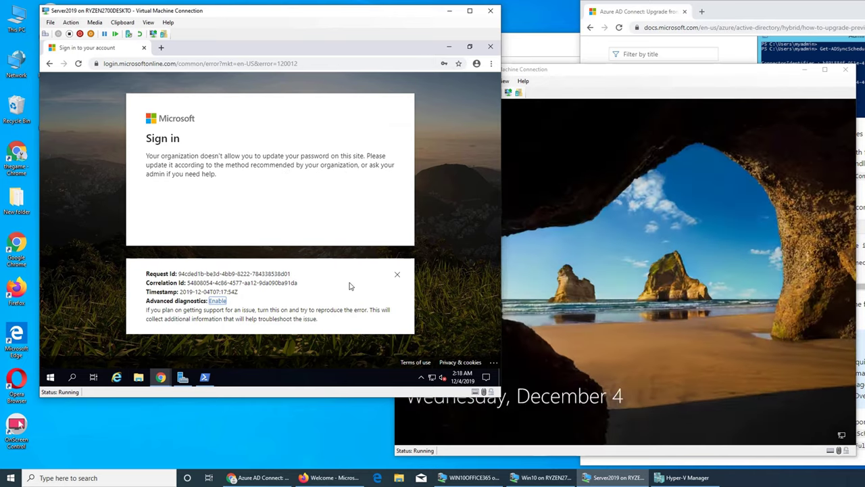
pyautogui.click(397, 276)
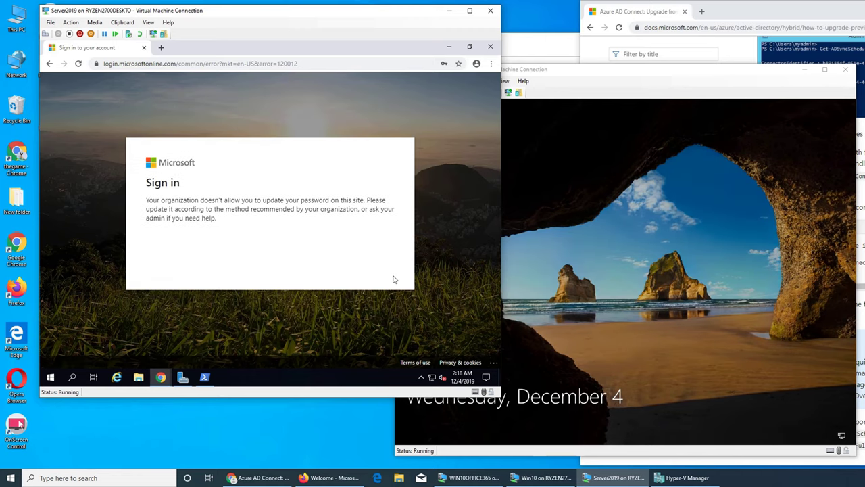
# Close Chrome on the server and sign in to the Windows 10 VM, retrying the password until the desktop appears
pyautogui.click(491, 47)
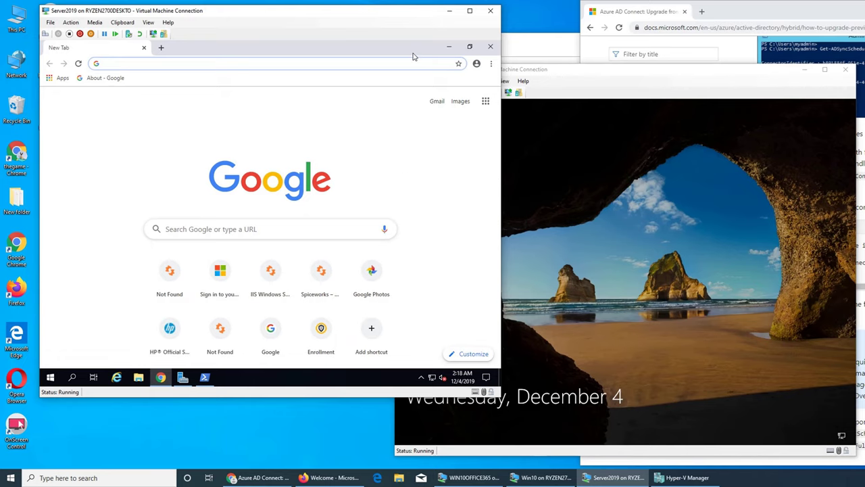
pyautogui.click(491, 47)
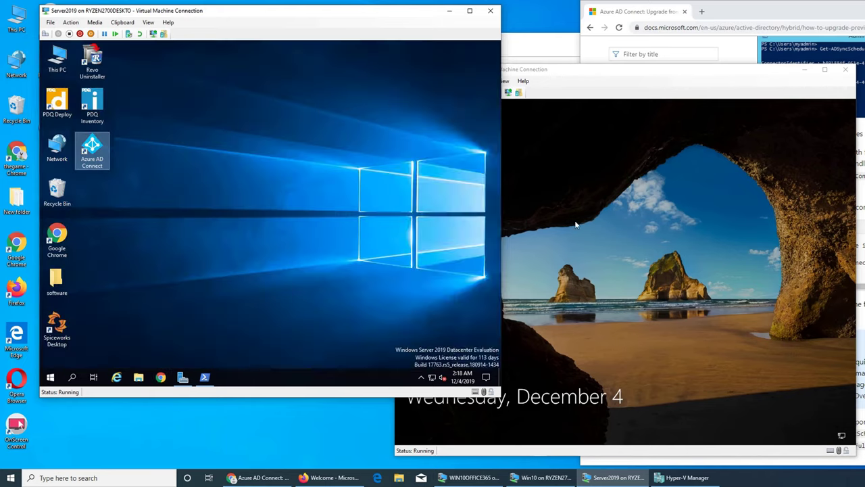
pyautogui.click(609, 301)
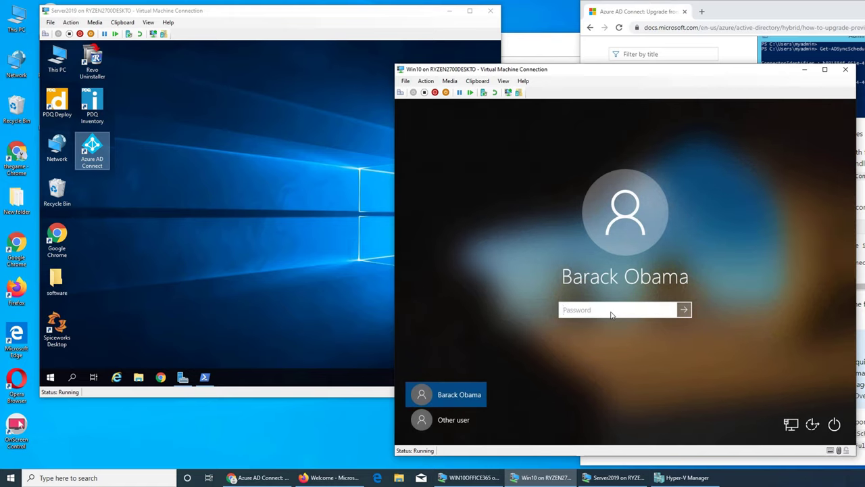
pyautogui.write('••••••••••')
pyautogui.press('Return')
pyautogui.press('Return')
pyautogui.write('•••••••••••')
pyautogui.press('Return')
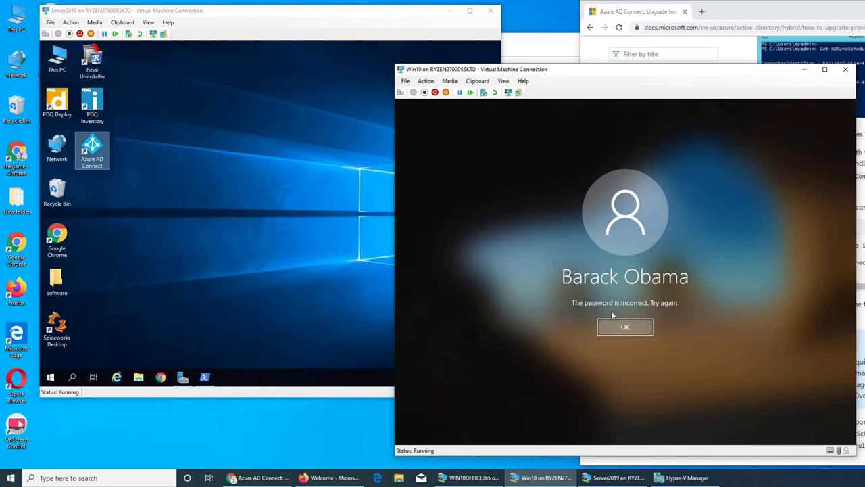
pyautogui.press('Return')
pyautogui.write('••••••••')
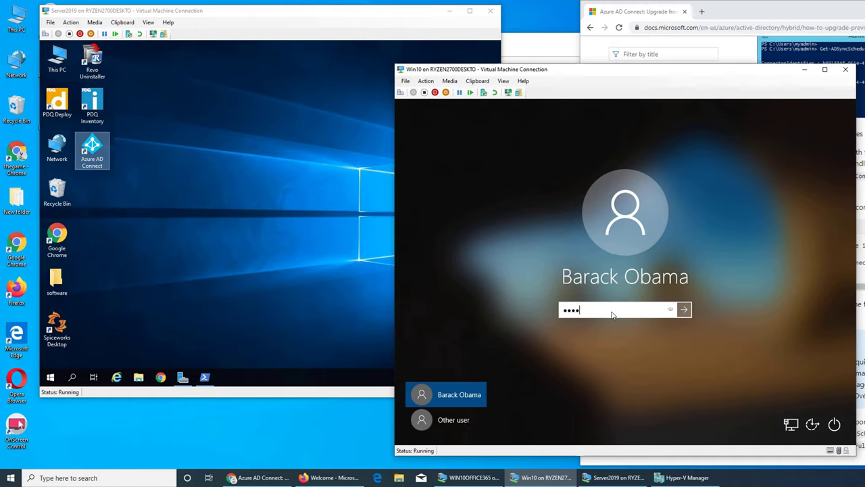
pyautogui.write('•••')
pyautogui.press('Return')
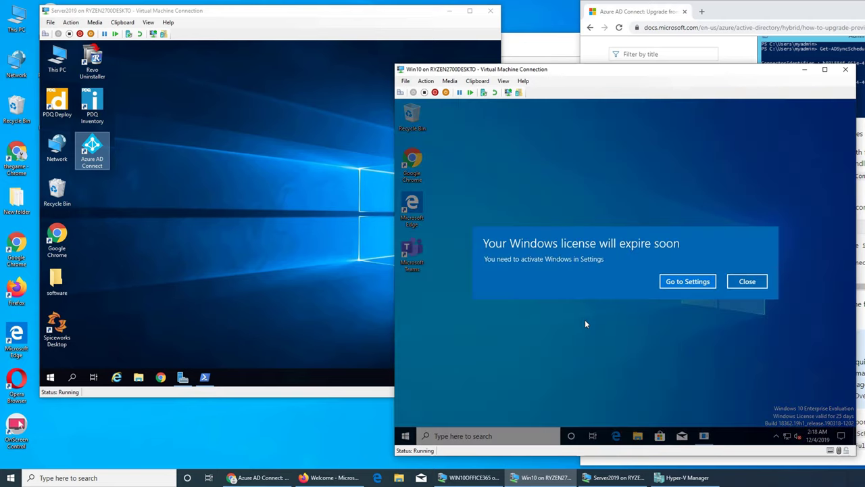
# Dismiss the licence notice and open portal.office.com in a maximized Chrome on Windows 10
pyautogui.click(747, 281)
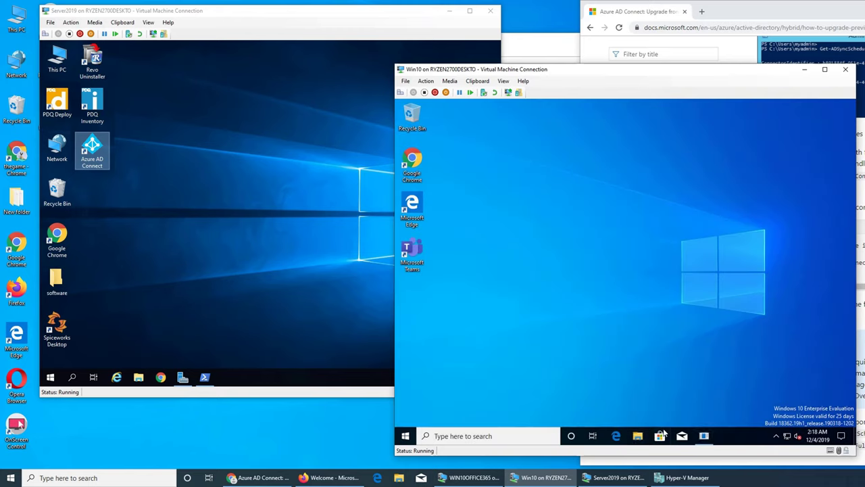
pyautogui.doubleClick(413, 164)
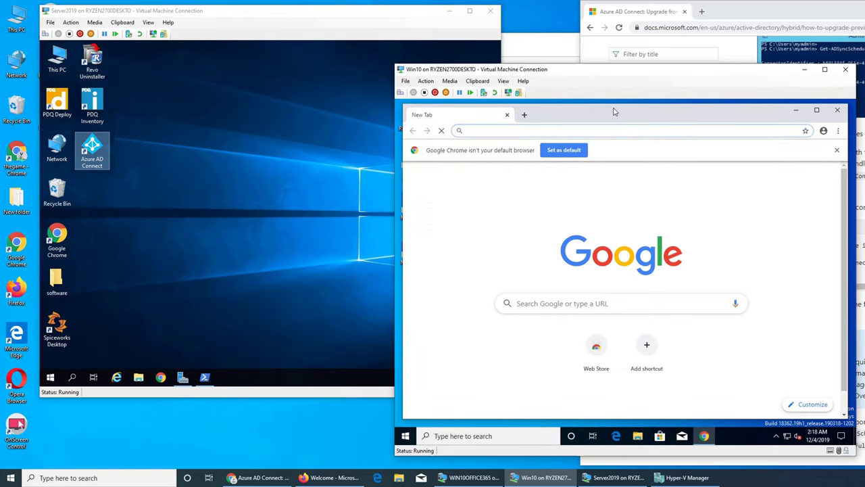
pyautogui.doubleClick(614, 112)
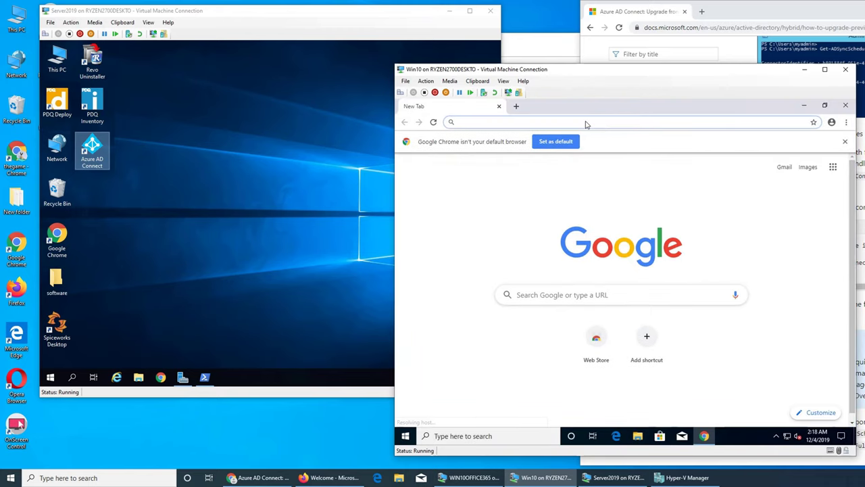
pyautogui.write('portal.offic')
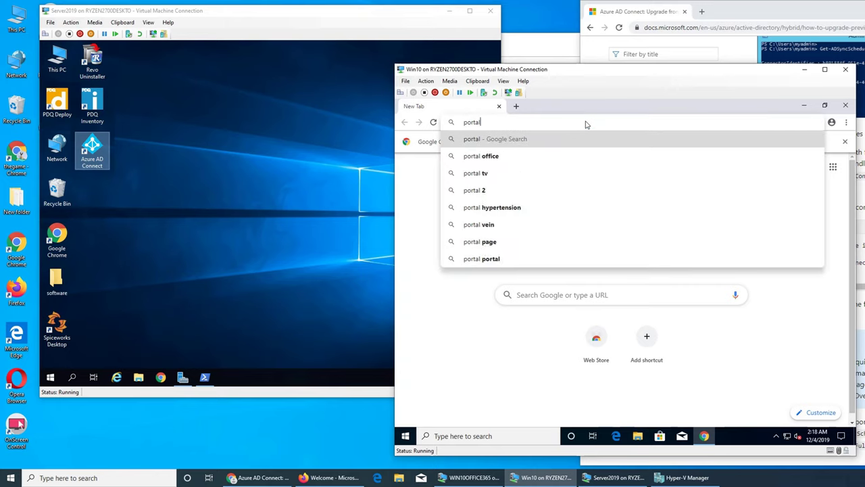
pyautogui.write('e.com')
pyautogui.press('Return')
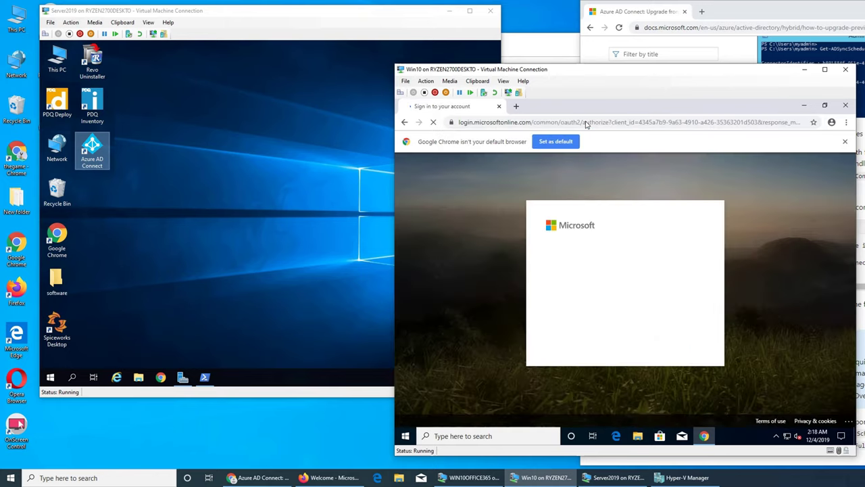
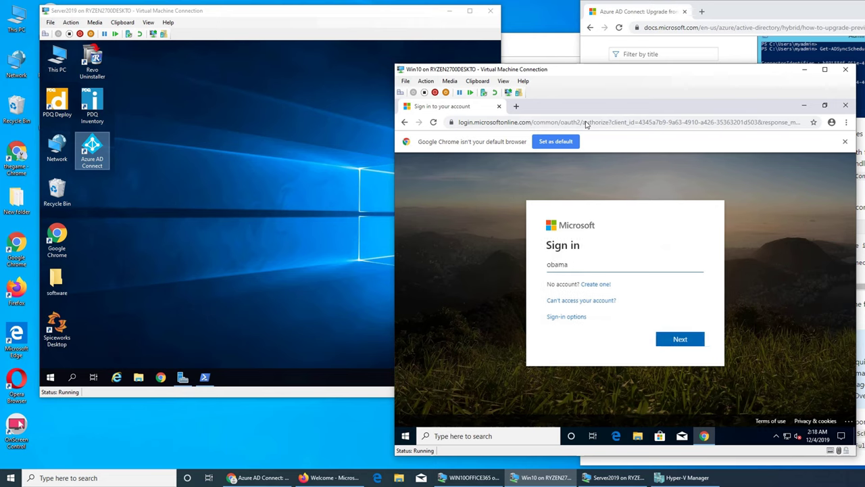
# Sign in with the account's e-mail address and password, retyping the password once
pyautogui.press('Return')
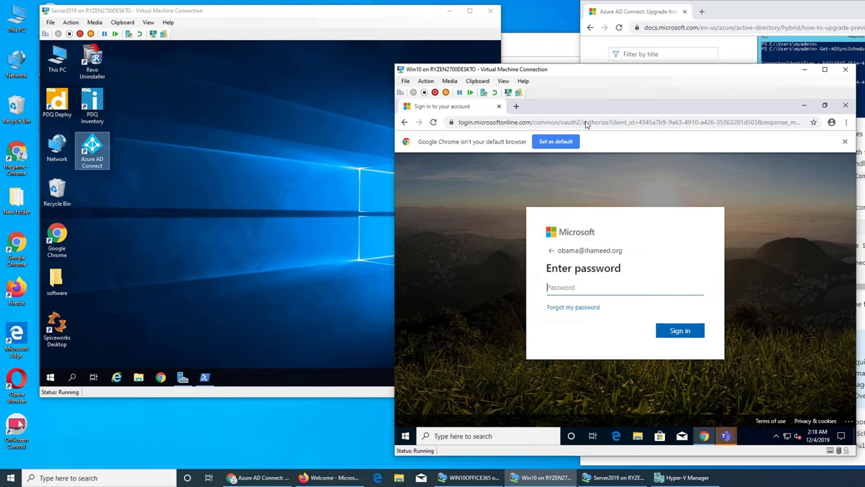
pyautogui.write('•••••••••')
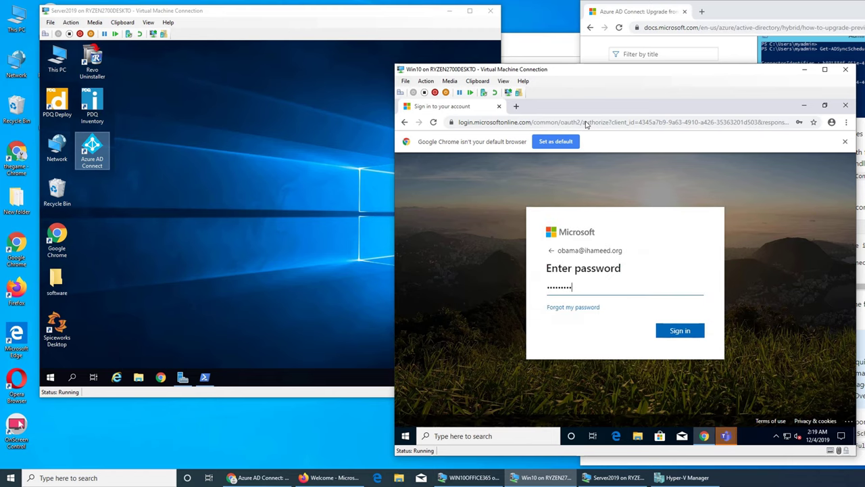
pyautogui.press('Return')
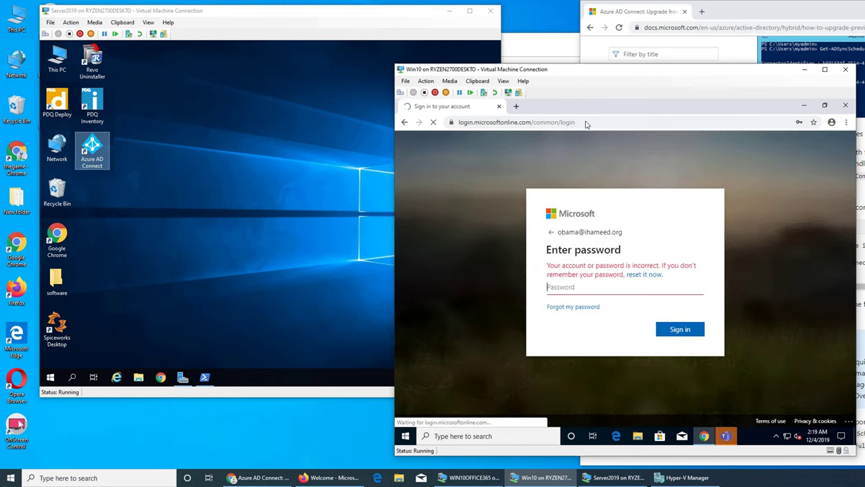
pyautogui.write('••••••••')
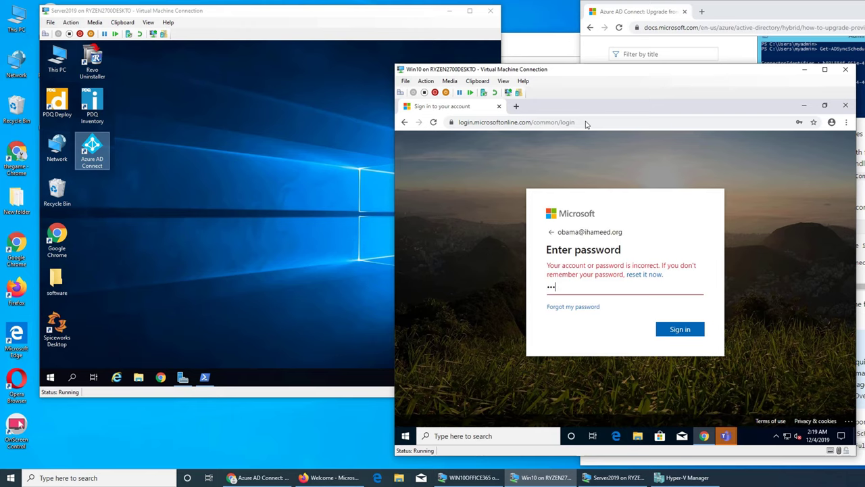
pyautogui.write('••')
pyautogui.press('Return')
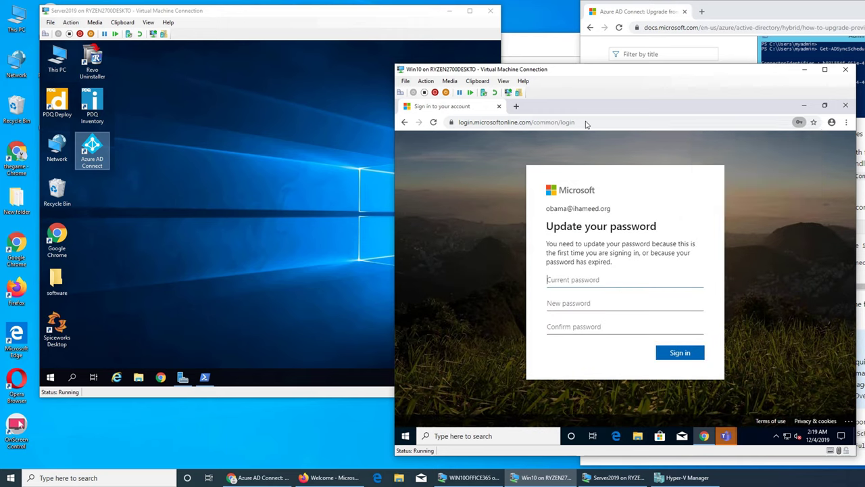
# Fill in the current, new and confirmation passwords and submit the expired-password change
pyautogui.write('•••••••••••')
pyautogui.press('Tab')
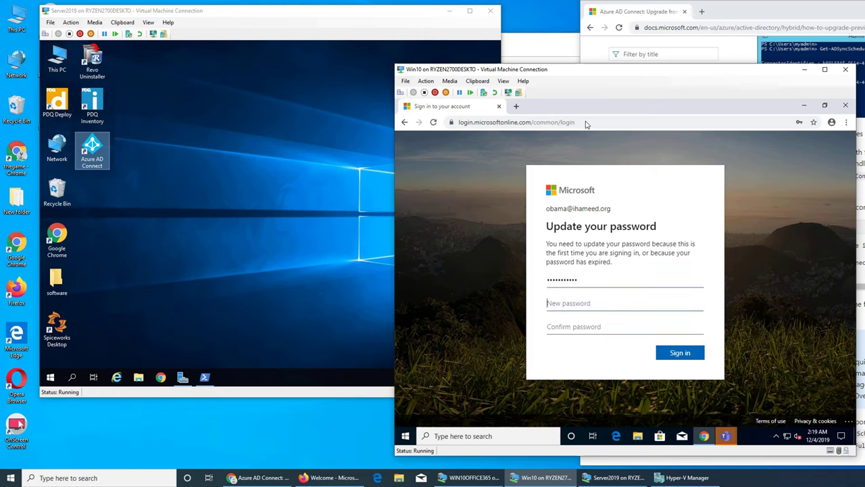
pyautogui.hotkey('shift', 'Tab')
pyautogui.press('BackSpace')
pyautogui.press('BackSpace')
pyautogui.press('BackSpace')
pyautogui.press('BackSpace')
pyautogui.press('BackSpace')
pyautogui.press('BackSpace')
pyautogui.write('•••••••••••')
pyautogui.press('Tab')
pyautogui.write('•••••••••••')
pyautogui.press('Tab')
pyautogui.write('•••••••••••')
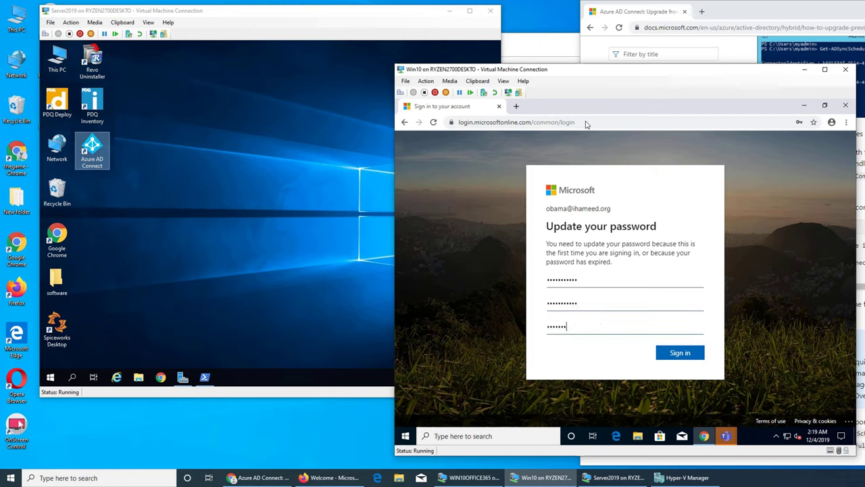
pyautogui.write('•')
pyautogui.press('Return')
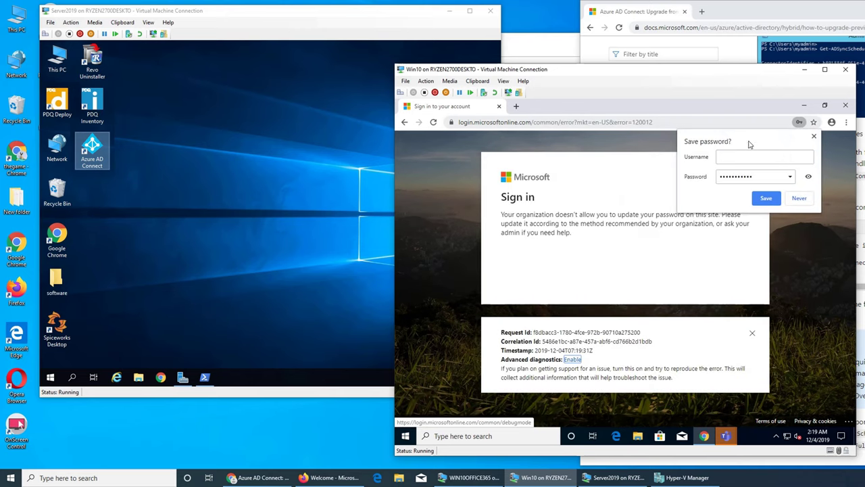
# Dismiss the save-password offer, close the Chrome error and Teams sign-in windows, and return to Server2019
pyautogui.click(814, 136)
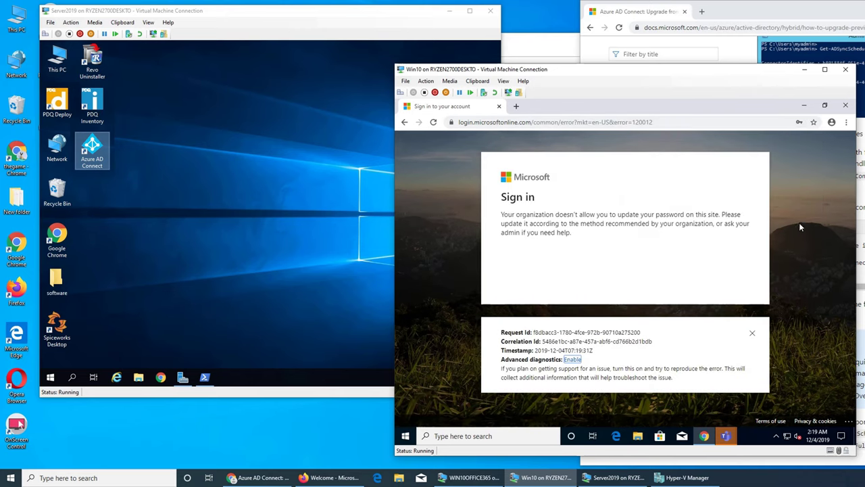
pyautogui.click(845, 108)
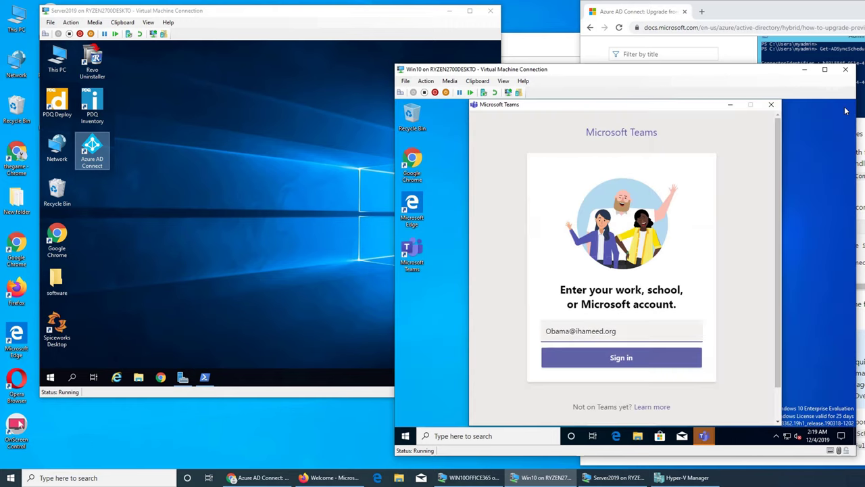
pyautogui.click(770, 104)
pyautogui.click(270, 234)
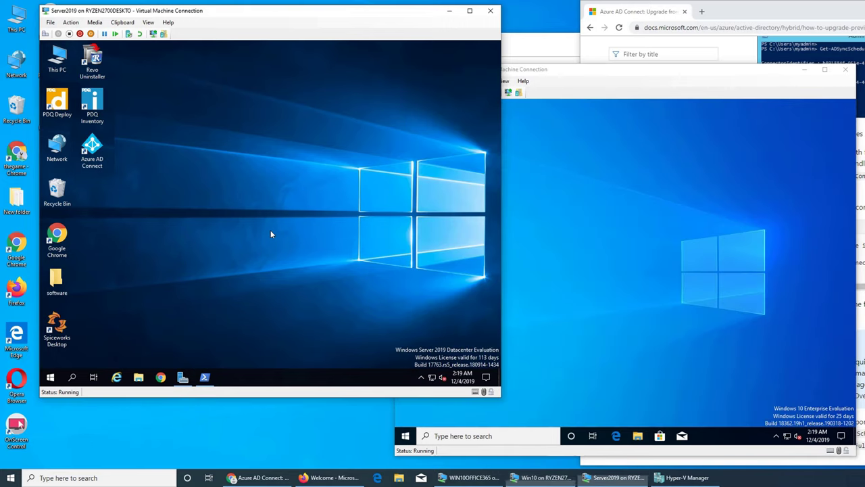
# Launch Azure AD Connect, choose Customize synchronization options, and verify the Azure AD administrator password
pyautogui.doubleClick(84, 149)
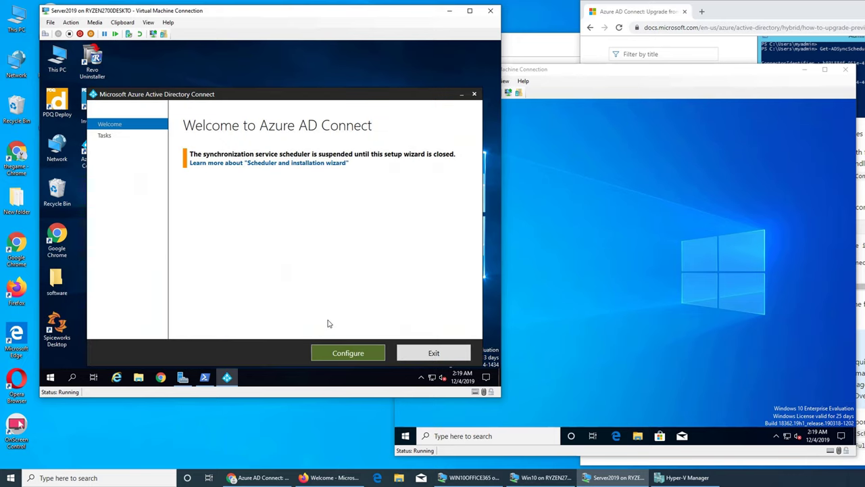
pyautogui.click(363, 354)
pyautogui.click(227, 204)
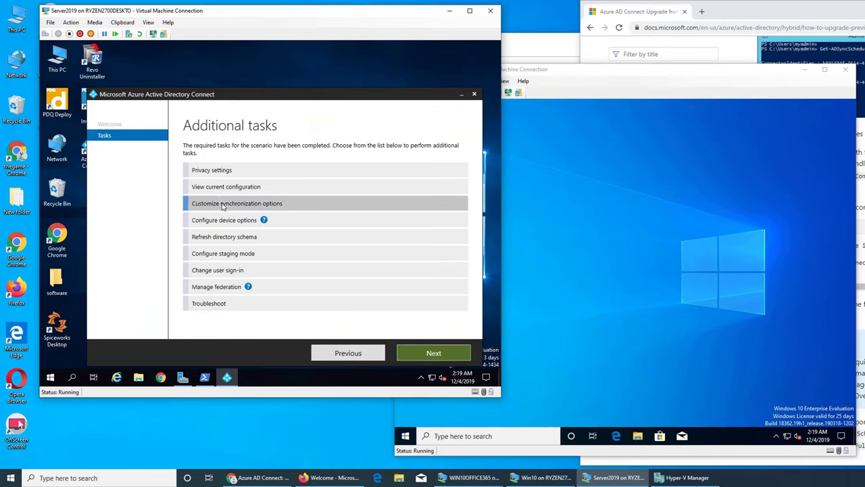
pyautogui.click(416, 348)
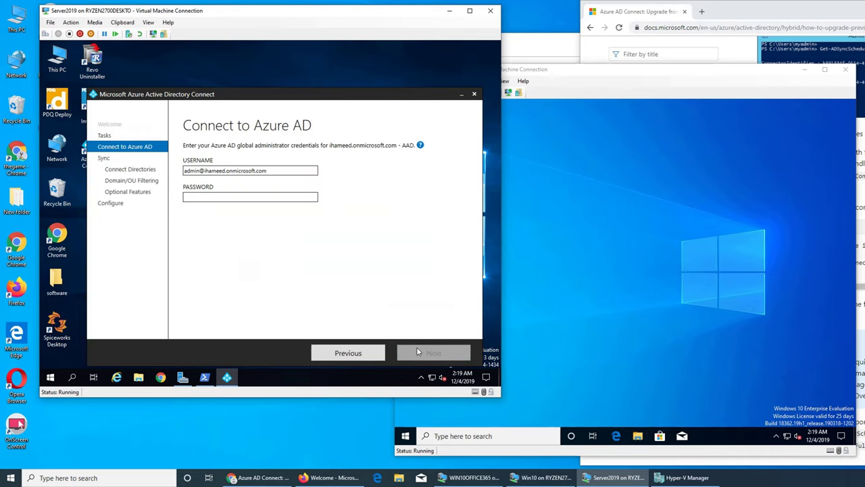
pyautogui.click(229, 196)
pyautogui.write('*********')
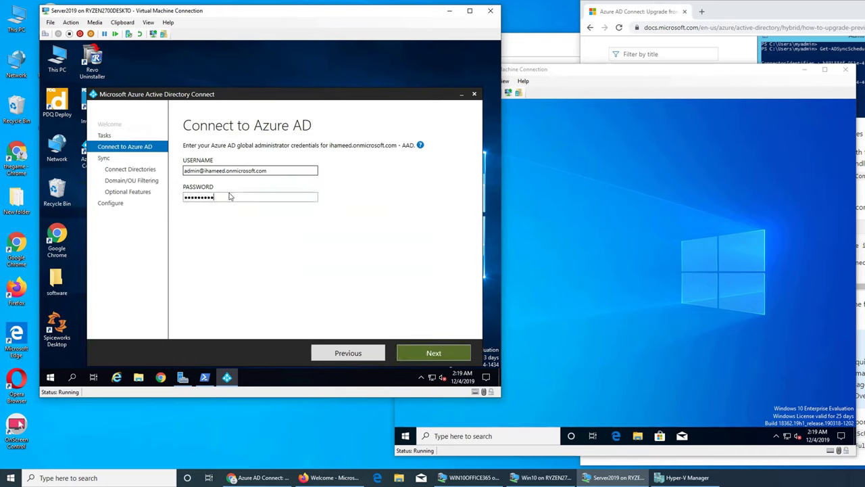
pyautogui.press('Return')
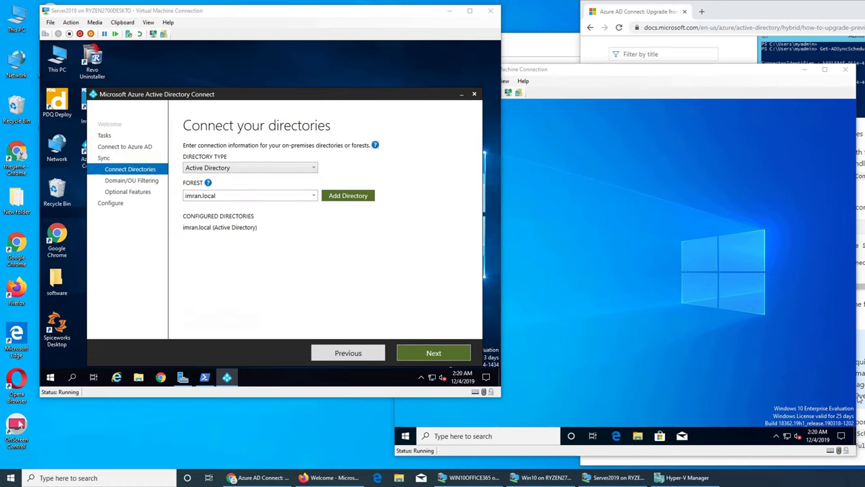
# Add the imran.local forest directory and choose to use an existing AD account
pyautogui.click(313, 197)
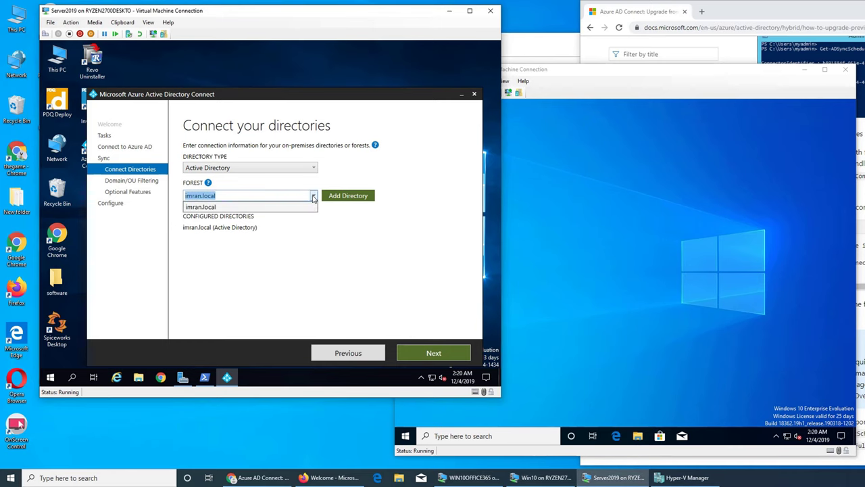
pyautogui.click(247, 209)
pyautogui.click(344, 196)
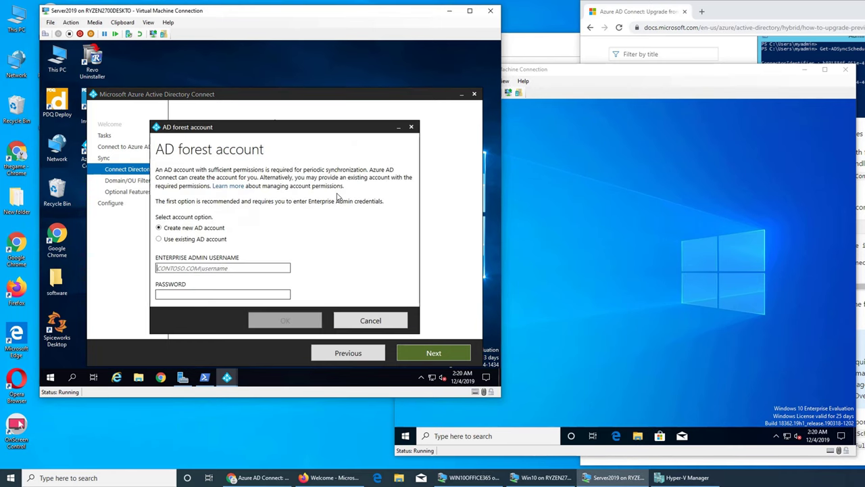
pyautogui.click(159, 240)
# Enter the domain administrator username and password for imran.local and confirm, getting a forest-doesn't-exist error
pyautogui.click(210, 269)
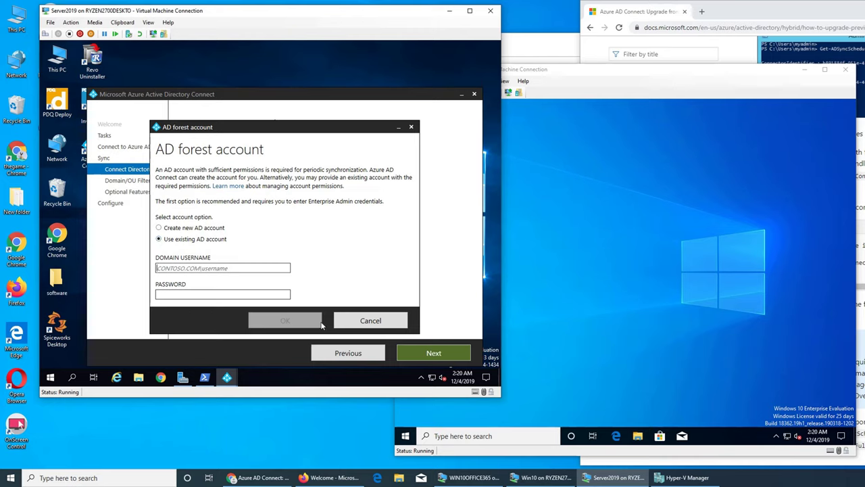
pyautogui.write('ihameed')
pyautogui.write('.org')
pyautogui.write('\\adm')
pyautogui.write('in')
pyautogui.press('Tab')
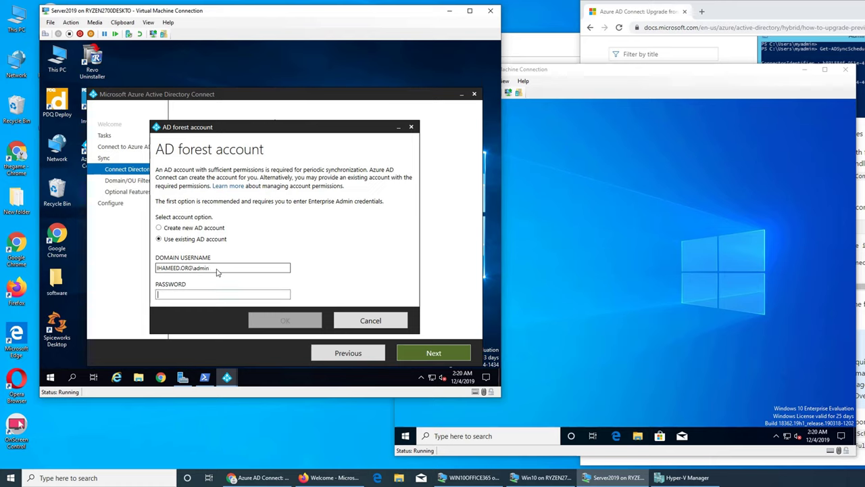
pyautogui.write('pass')
pyautogui.press('BackSpace')
pyautogui.press('BackSpace')
pyautogui.press('BackSpace')
pyautogui.press('BackSpace')
pyautogui.write('••••••')
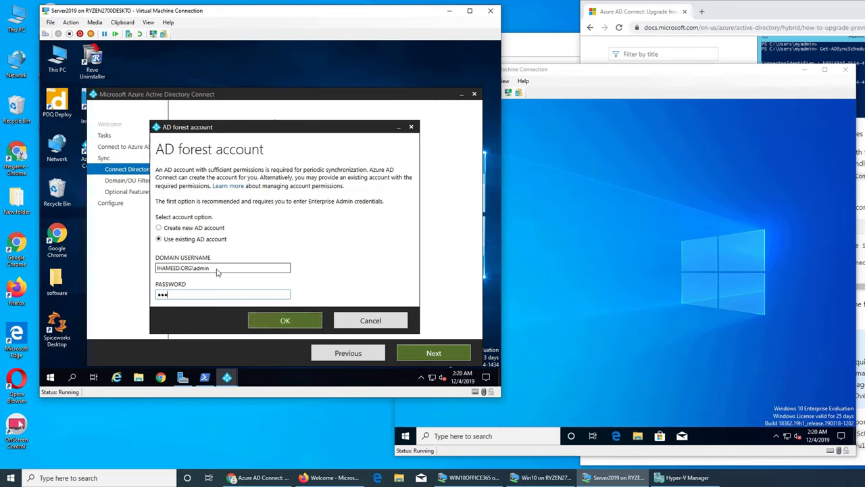
pyautogui.write('•')
pyautogui.click(281, 326)
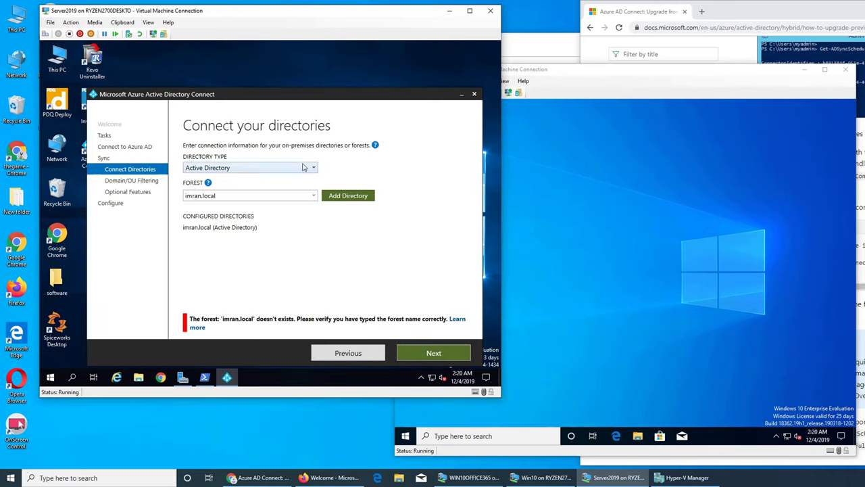
# Go back to the Azure AD credentials step and reconnect to Azure AD
pyautogui.click(305, 168)
pyautogui.click(305, 169)
pyautogui.click(323, 349)
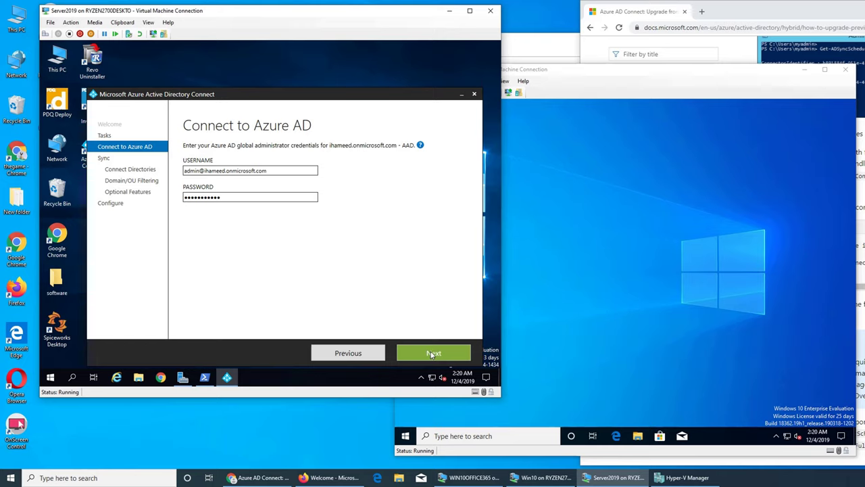
pyautogui.click(433, 354)
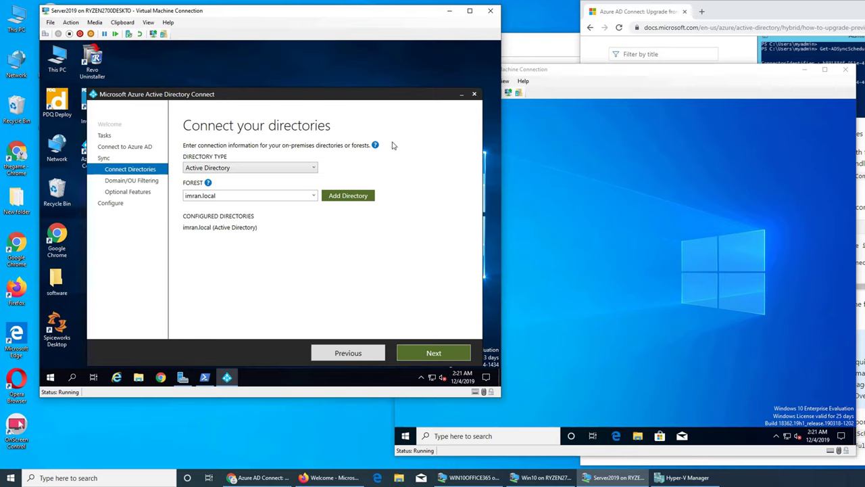
# Close the Azure AD Connect wizard and confirm Yes
pyautogui.moveTo(376, 146)
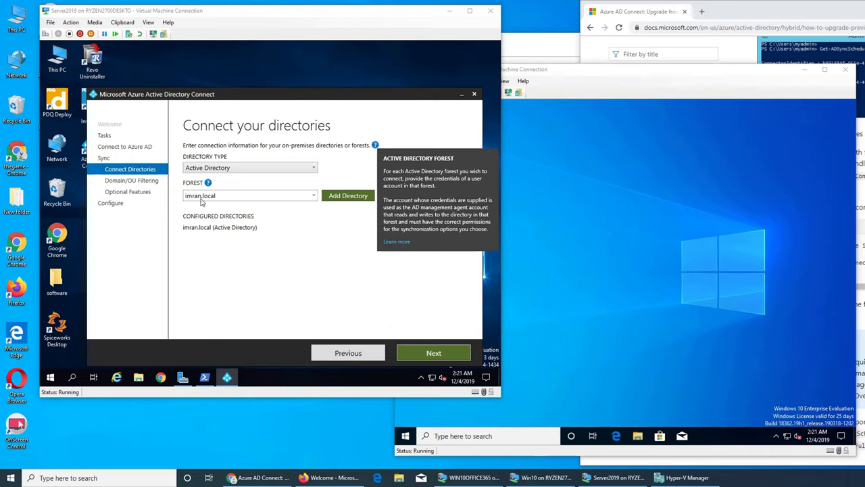
pyautogui.click(474, 95)
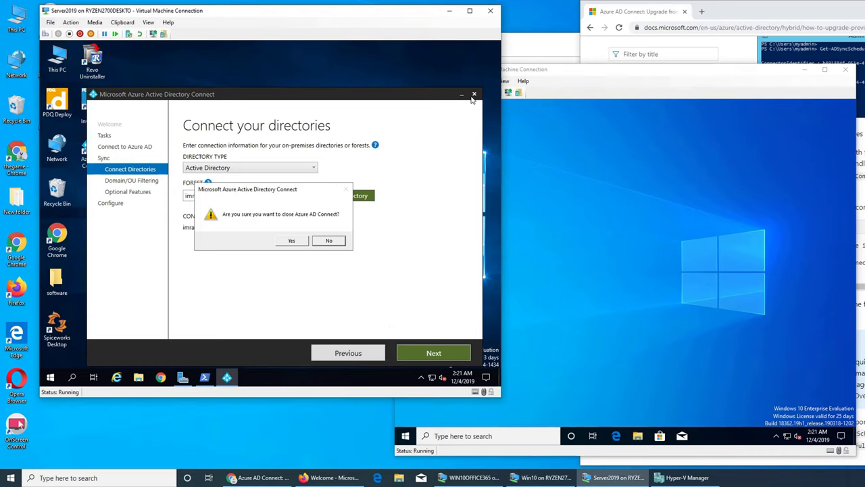
pyautogui.click(289, 241)
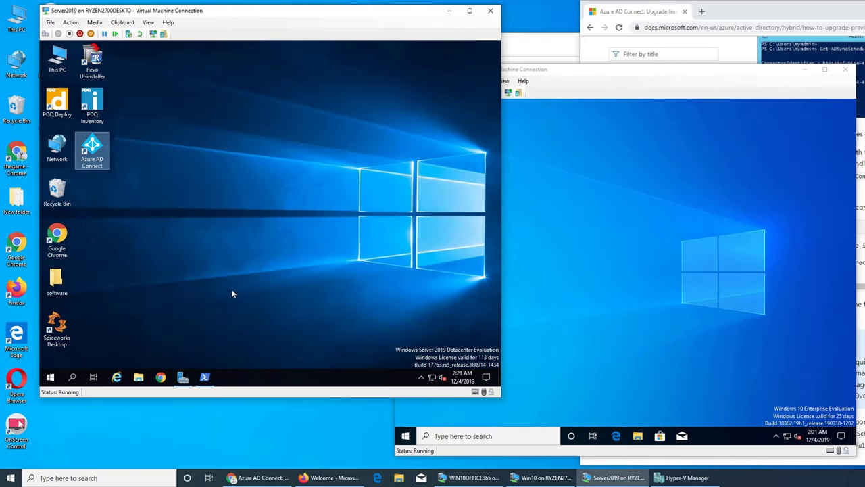
# Switch to the WIN10OFFICE365 VM and open Users > Active users in the admin center
pyautogui.click(585, 251)
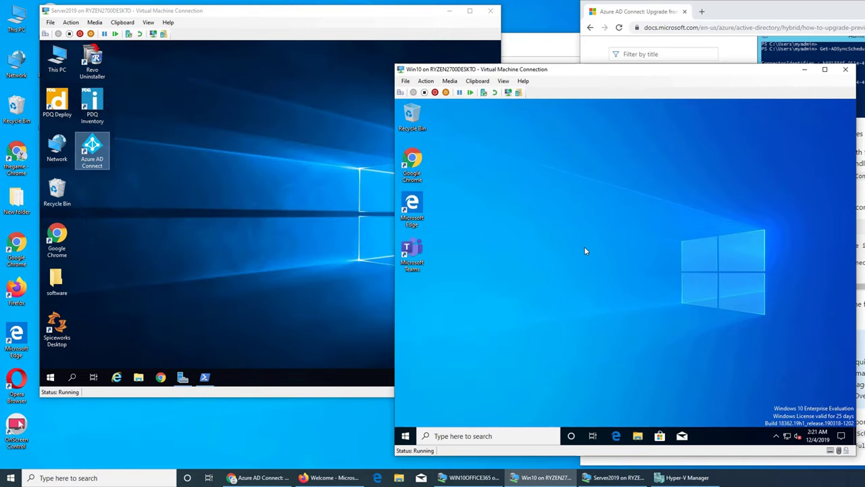
pyautogui.click(470, 477)
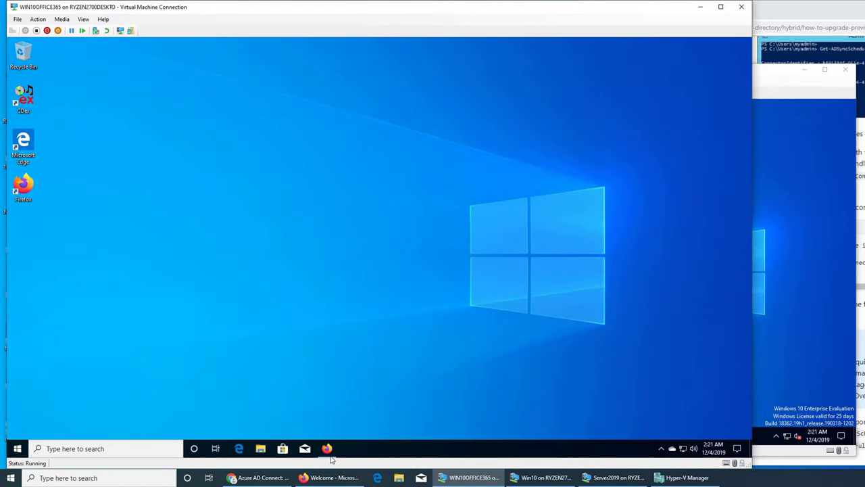
pyautogui.click(327, 448)
pyautogui.click(48, 149)
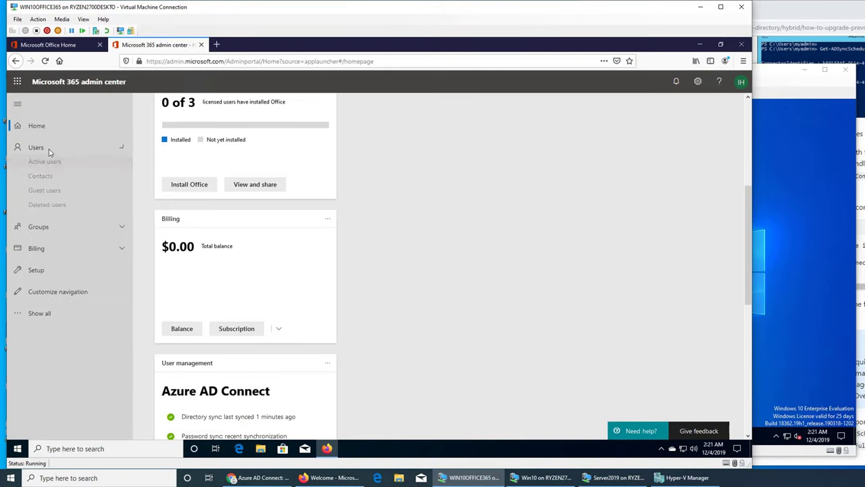
pyautogui.click(48, 166)
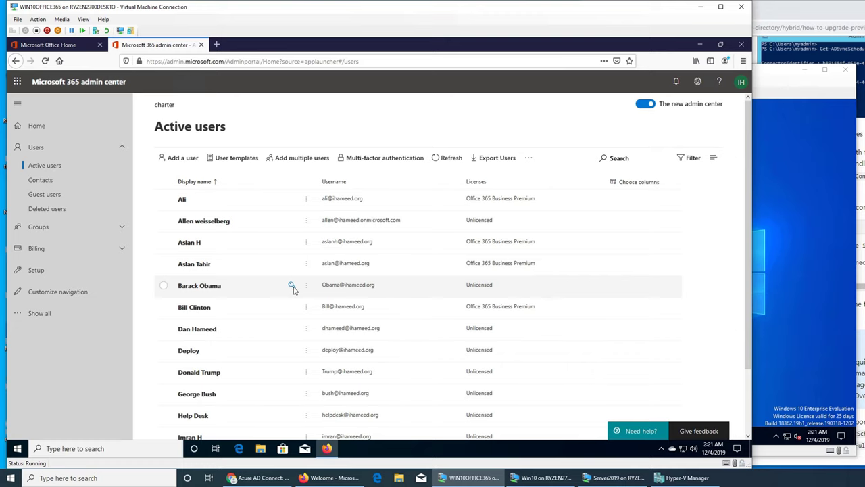
# Reset the selected user's password manually without forcing a change at next sign-in, then close the panel
pyautogui.click(292, 289)
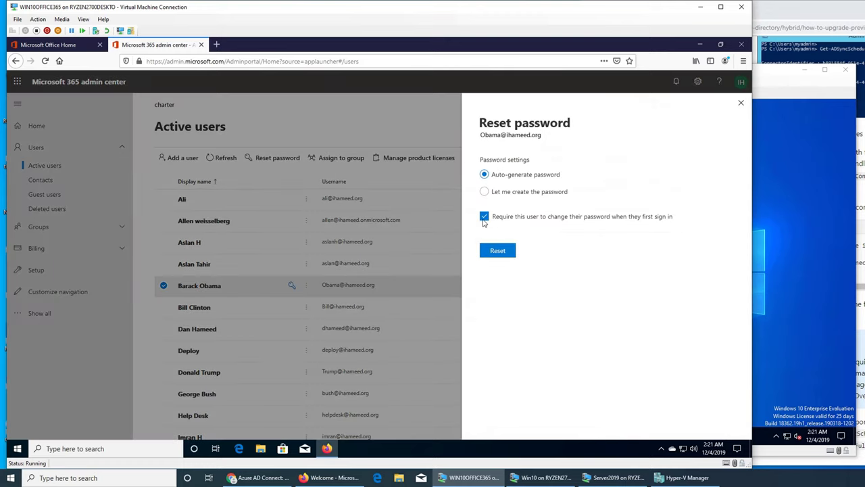
pyautogui.click(484, 217)
pyautogui.click(484, 192)
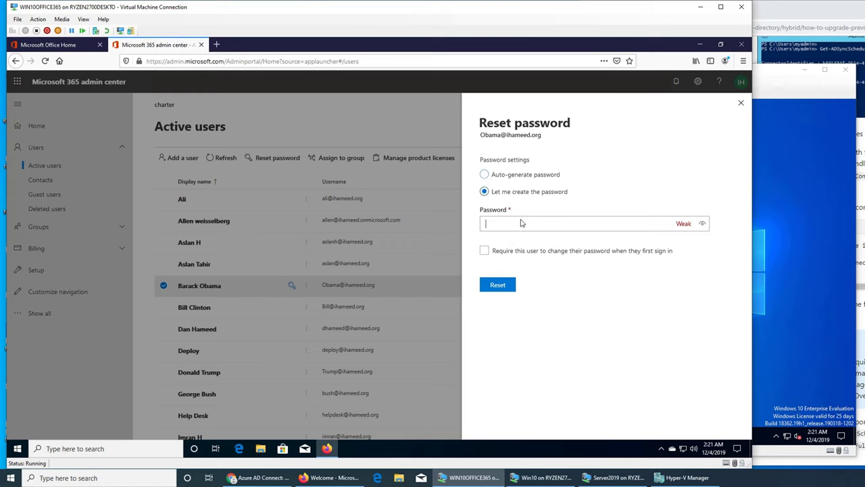
pyautogui.write('•••')
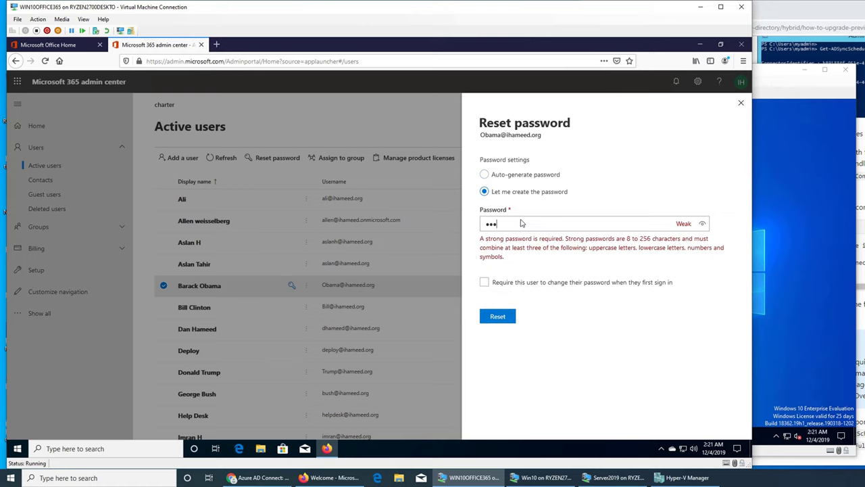
pyautogui.write('••••••')
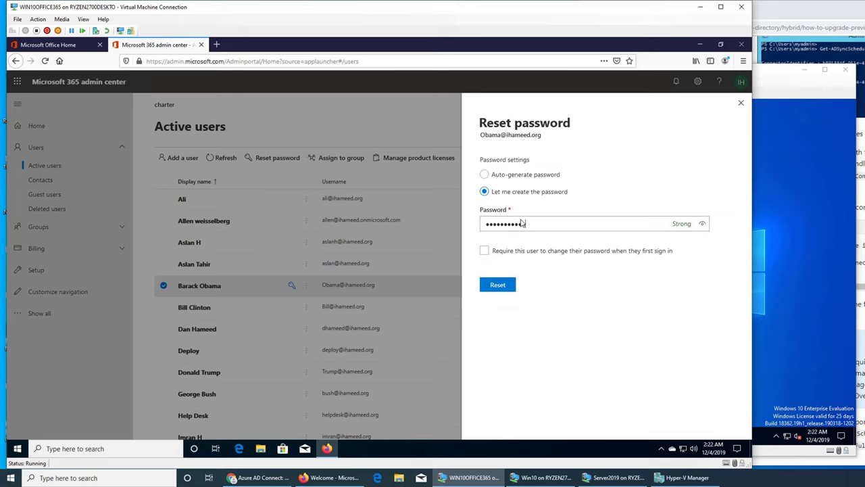
pyautogui.write('•')
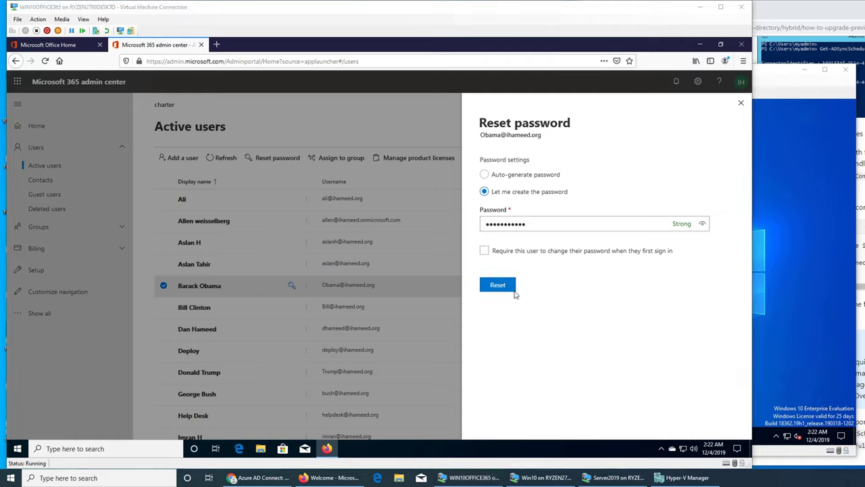
pyautogui.click(504, 285)
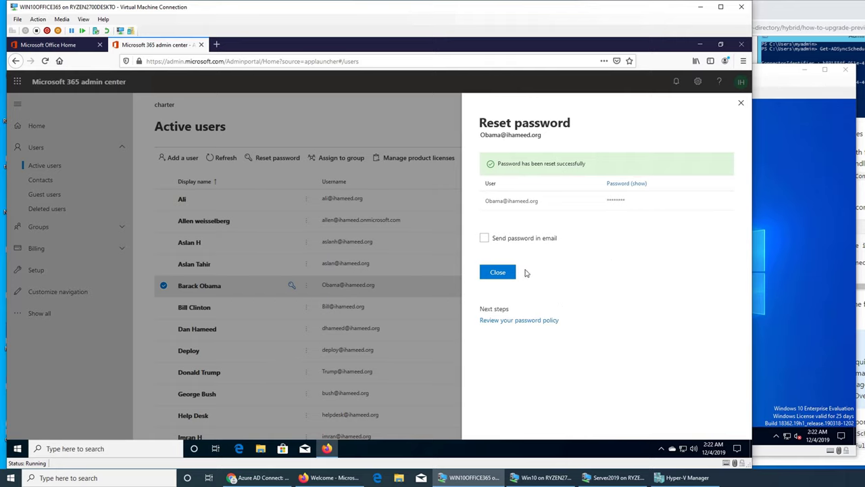
pyautogui.click(502, 276)
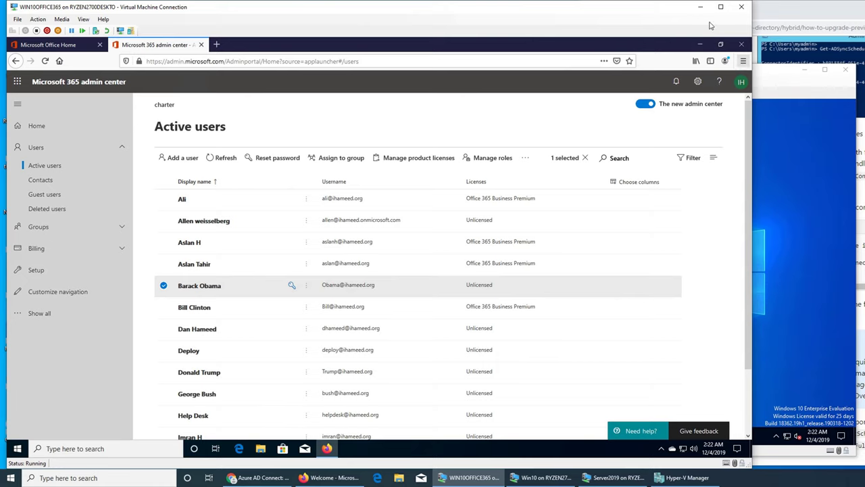
# Open Chrome in the Win10 VM and load the Office 365 portal
pyautogui.click(701, 8)
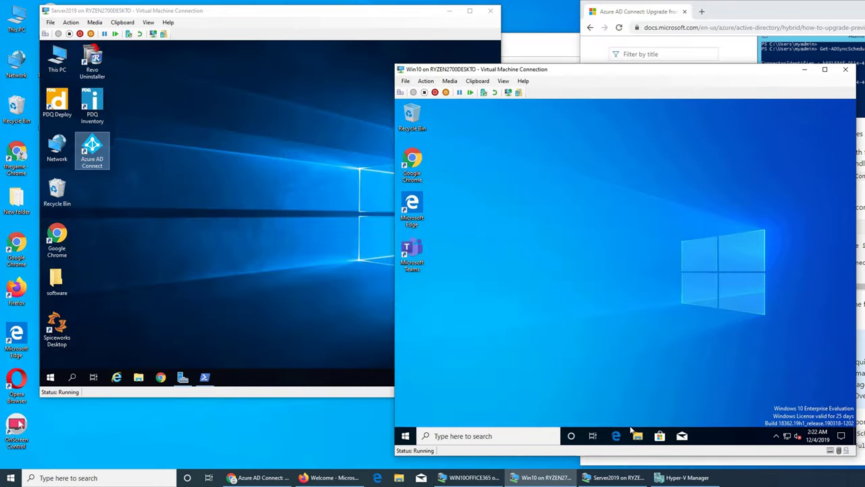
pyautogui.click(407, 435)
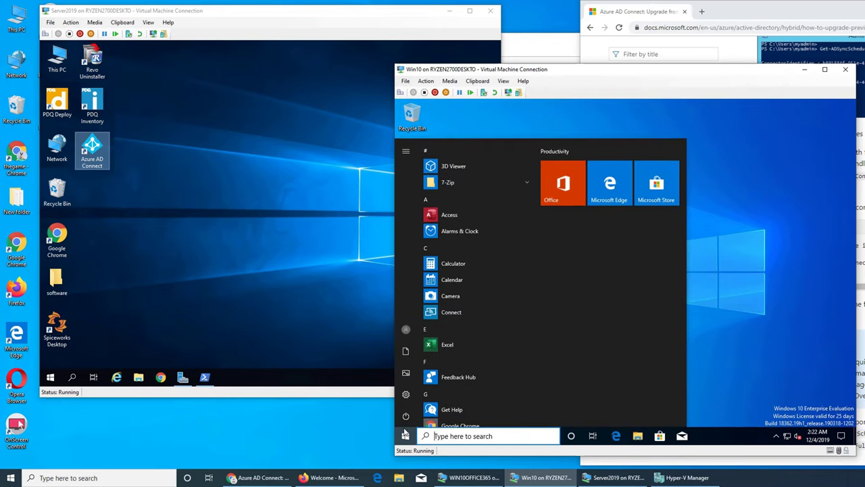
pyautogui.click(720, 329)
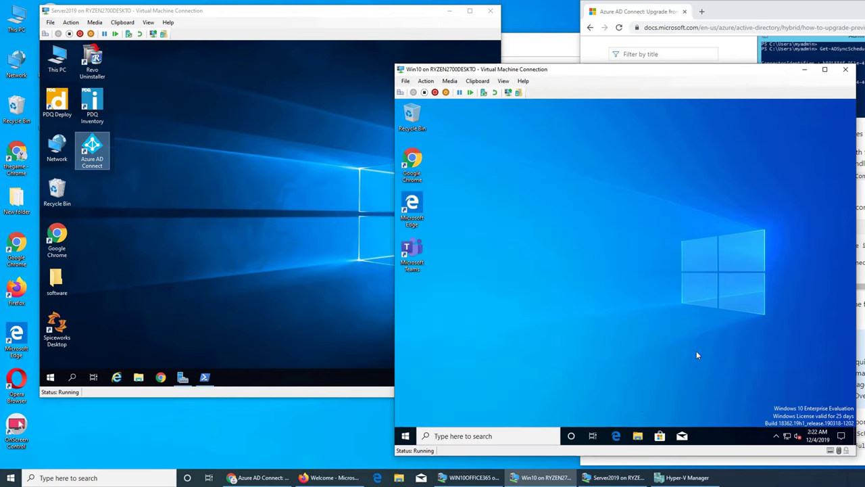
pyautogui.doubleClick(412, 162)
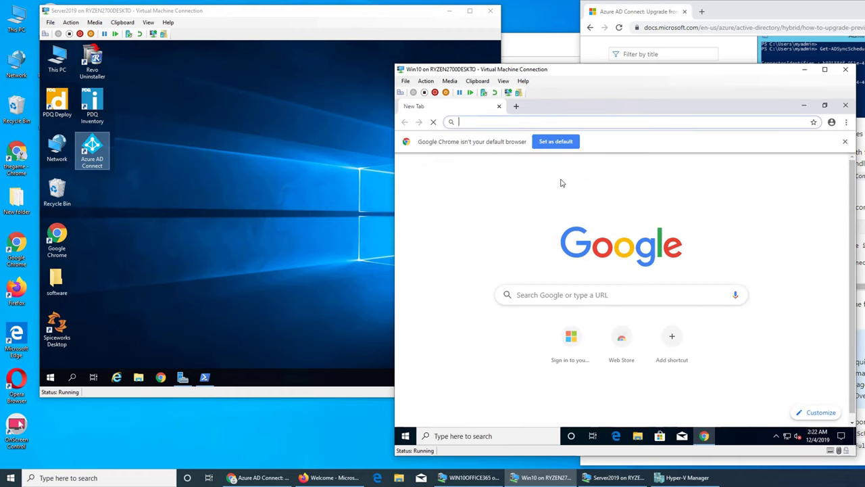
pyautogui.write('po')
pyautogui.press('Return')
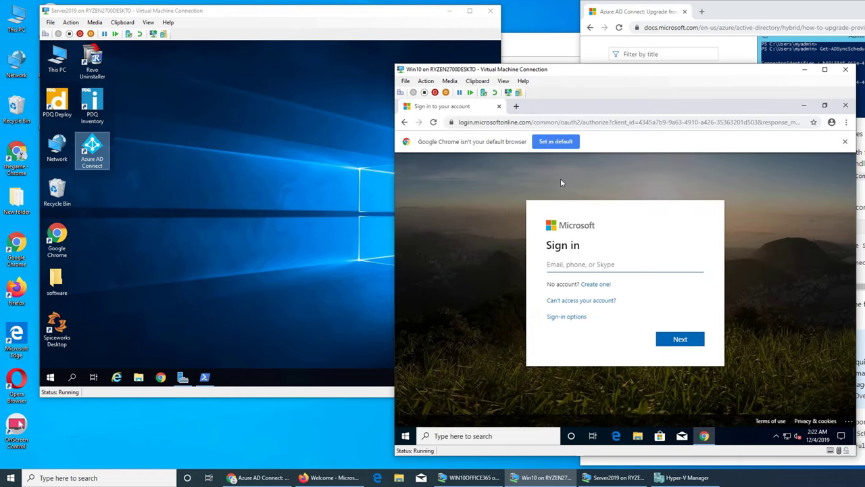
# Sign in with the user's e-mail and new password, choosing to stay signed in, then launch Azure AD Connect
pyautogui.press('Return')
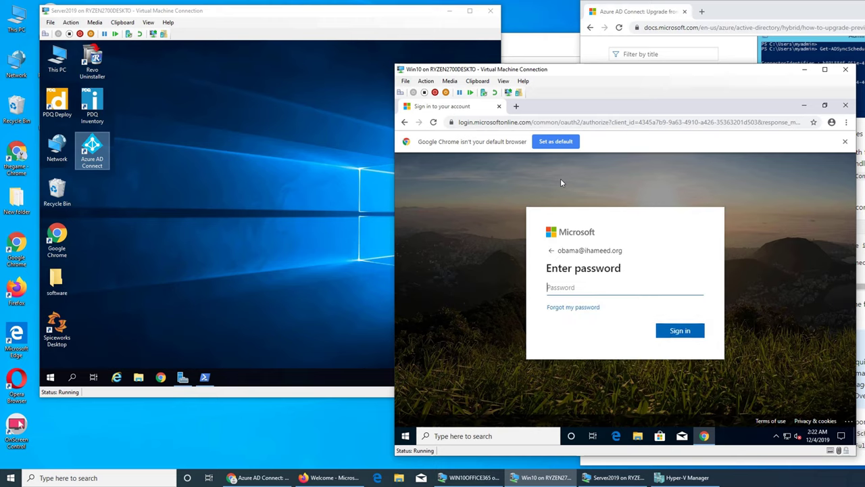
pyautogui.write('•••••••••••')
pyautogui.press('Return')
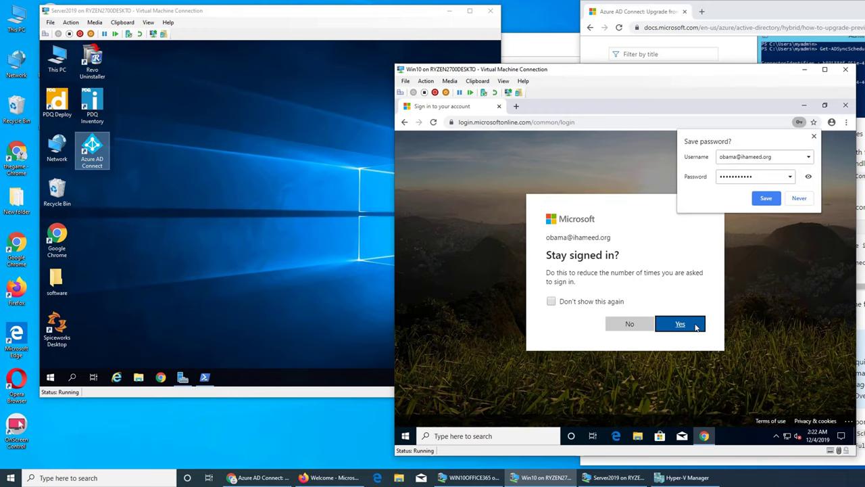
pyautogui.click(602, 301)
pyautogui.click(681, 325)
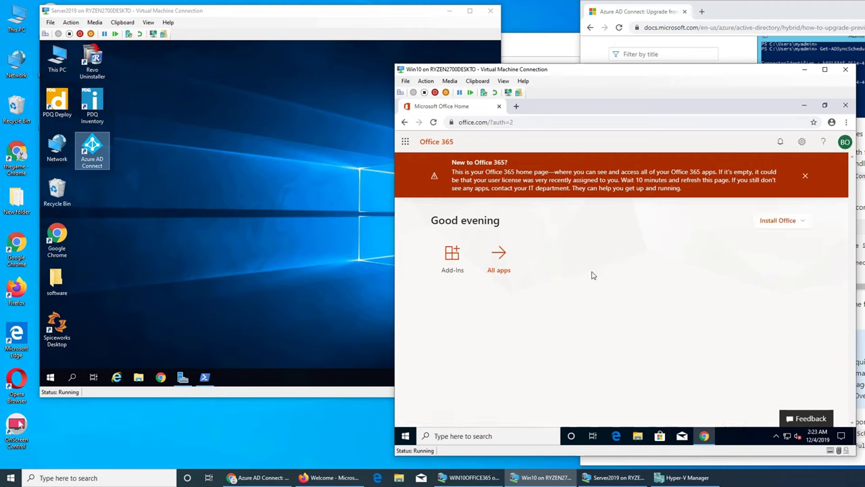
pyautogui.doubleClick(87, 150)
# Close Chrome in the Win10 VM and sign out of the Windows session
pyautogui.click(776, 113)
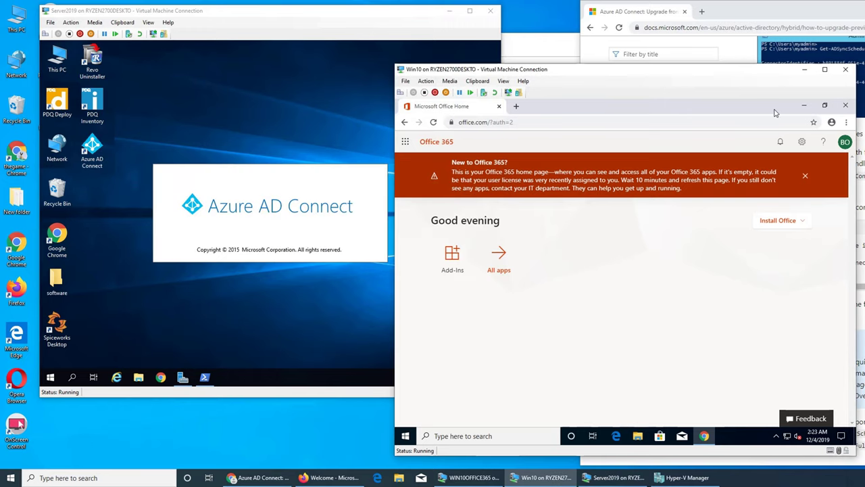
pyautogui.click(845, 104)
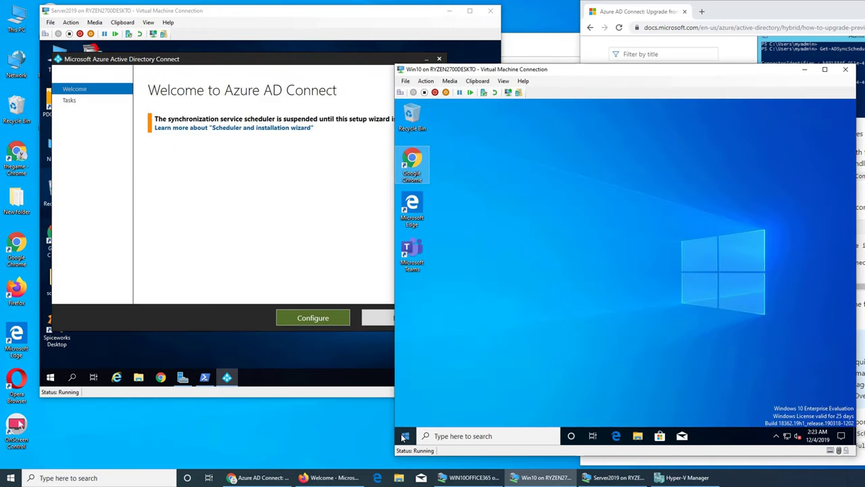
pyautogui.click(405, 435)
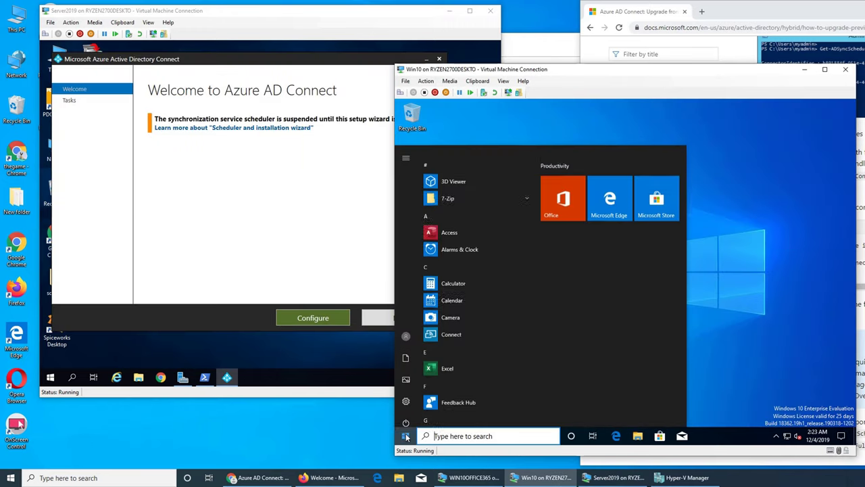
pyautogui.click(406, 332)
pyautogui.click(426, 289)
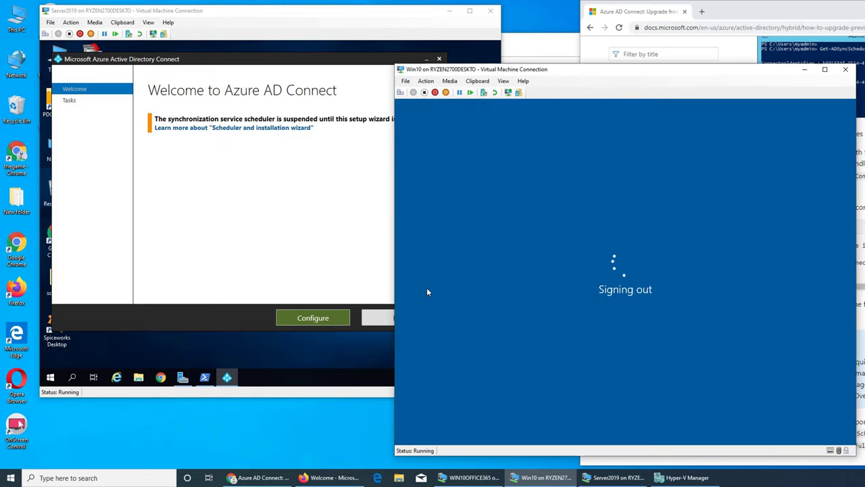
# On the server, choose Customize synchronization options and verify the global administrator credentials with Azure AD
pyautogui.click(234, 246)
pyautogui.click(325, 319)
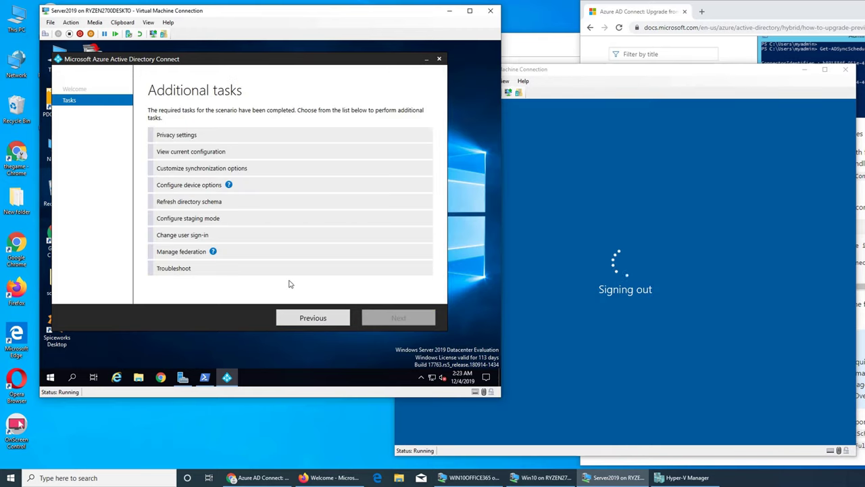
pyautogui.click(220, 169)
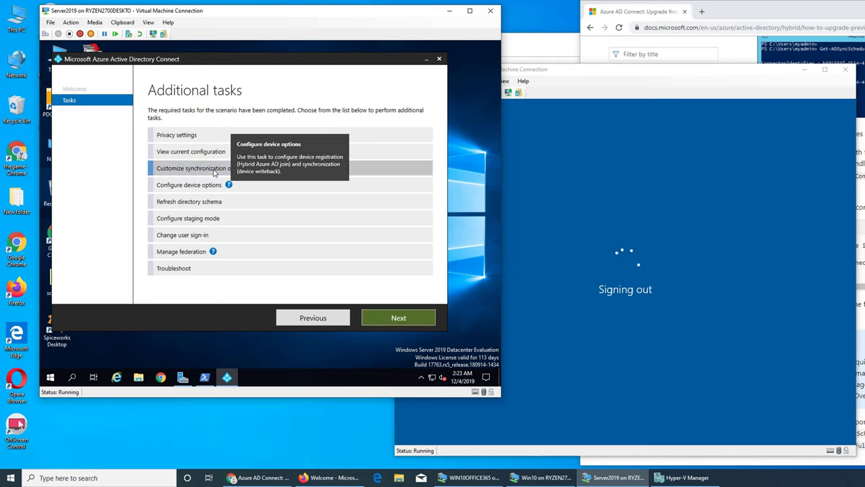
pyautogui.click(398, 318)
pyautogui.click(161, 162)
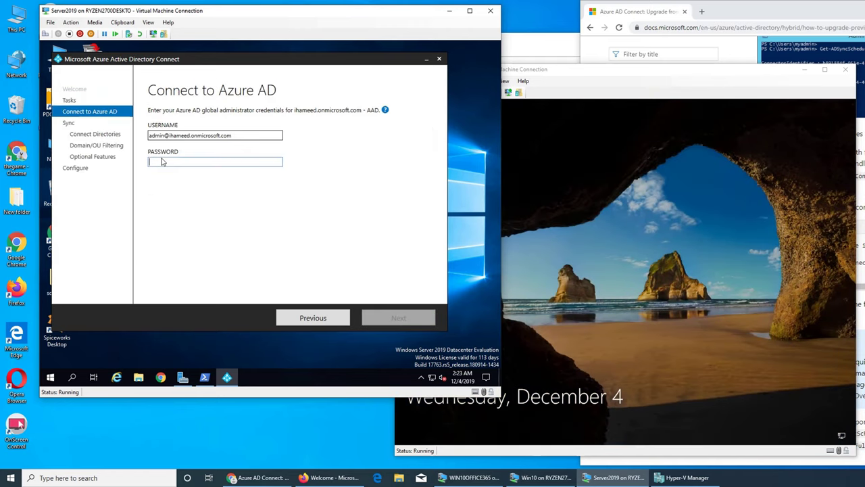
pyautogui.write('•')
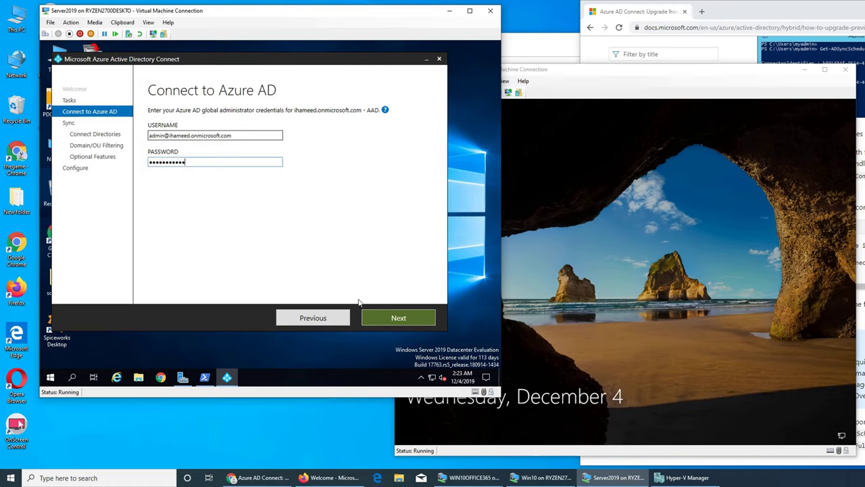
pyautogui.click(375, 315)
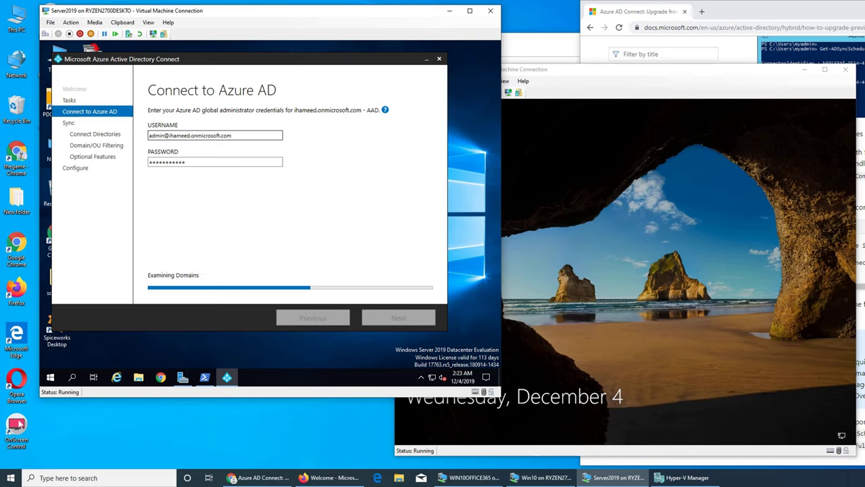
# Keep imran.local, sync all domains and OUs, keep password writeback, and reach Ready to configure
pyautogui.click(279, 166)
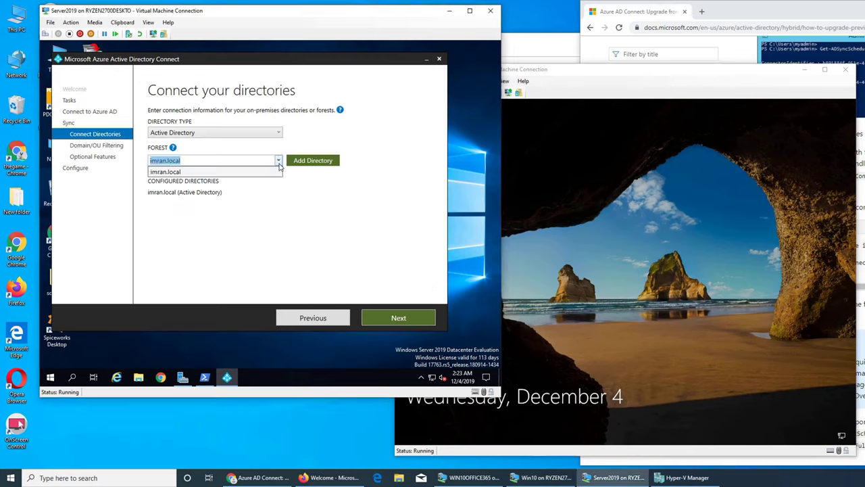
pyautogui.click(280, 172)
pyautogui.click(404, 319)
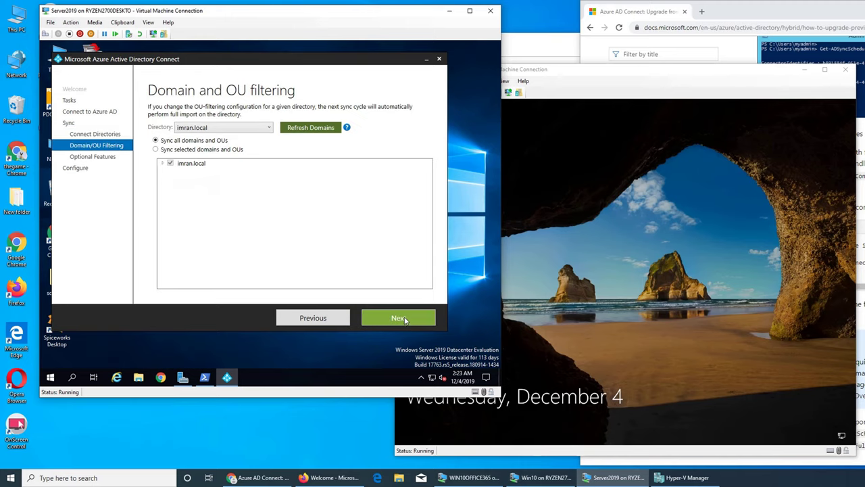
pyautogui.click(192, 150)
pyautogui.click(163, 165)
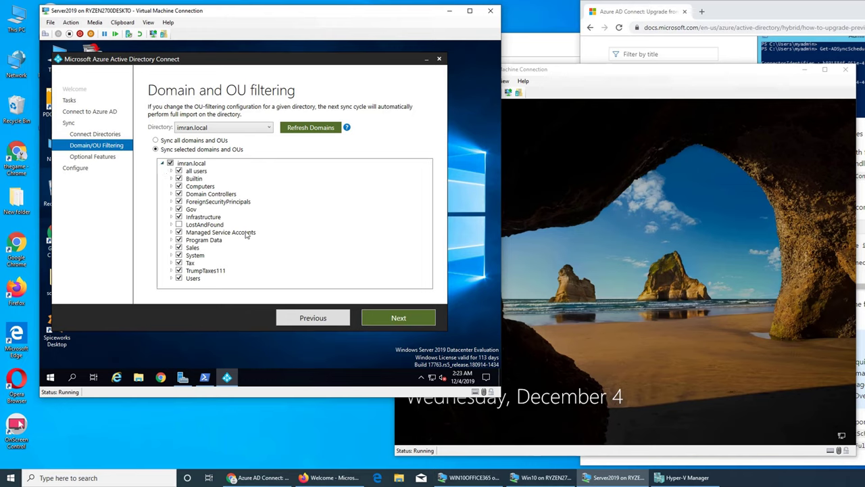
pyautogui.click(155, 140)
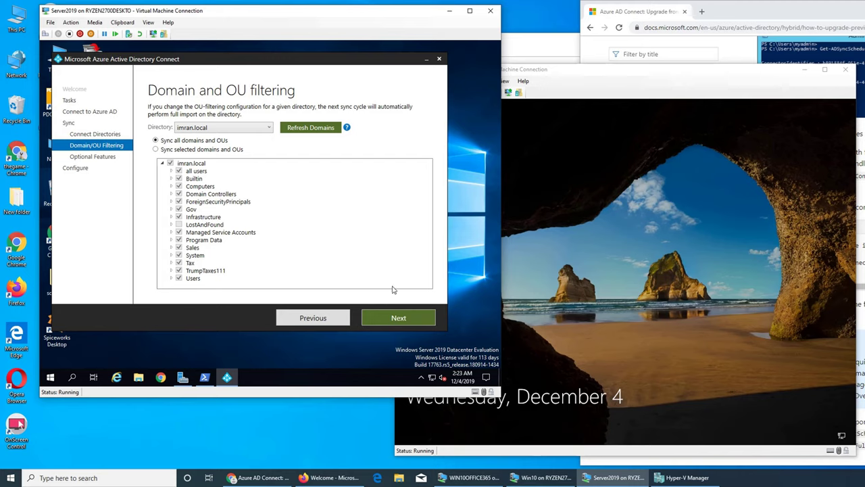
pyautogui.click(313, 127)
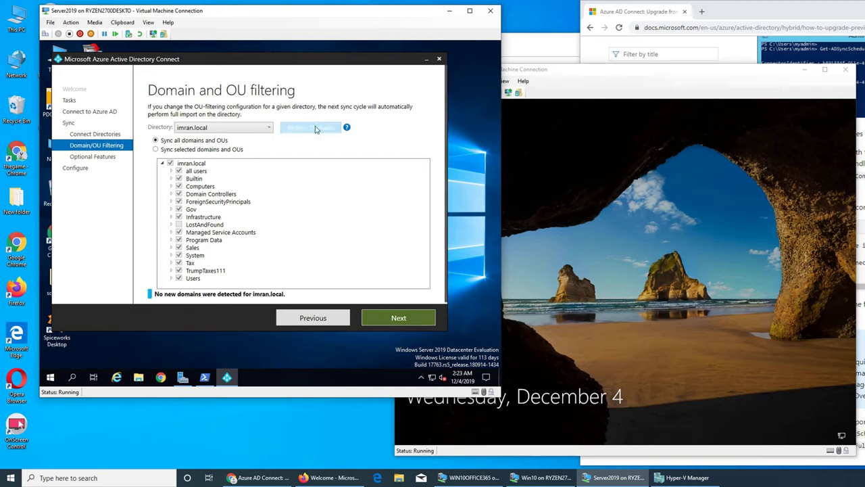
pyautogui.click(397, 319)
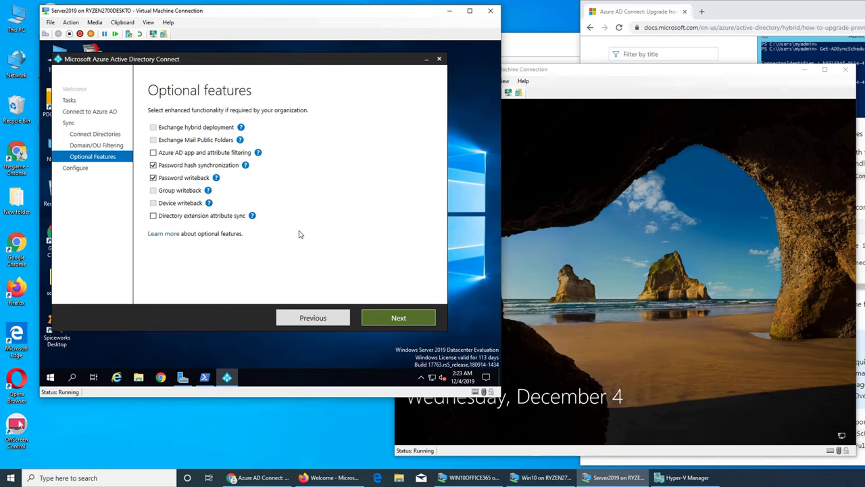
pyautogui.click(390, 319)
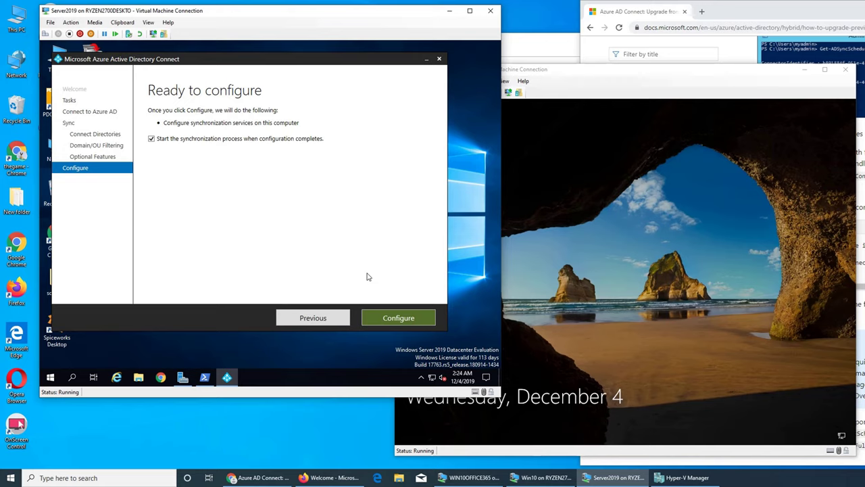
# Start the sync configuration and shut down the Win10 VM from its sign-in screen while it completes
pyautogui.click(399, 320)
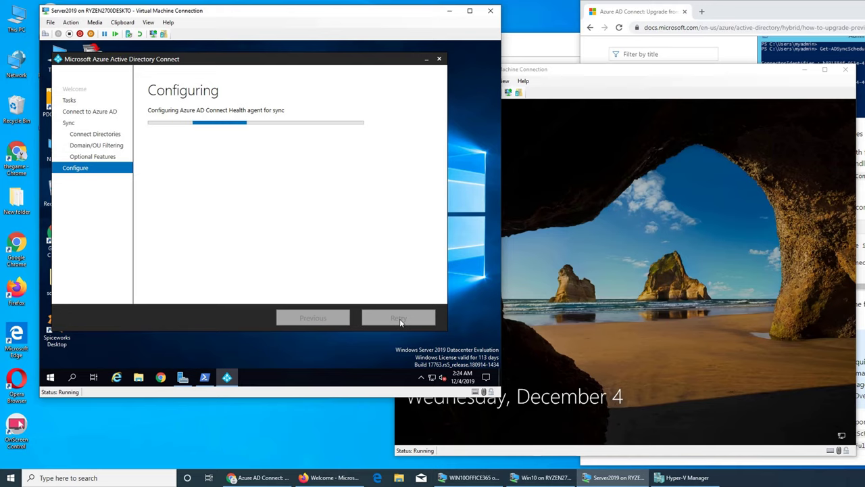
pyautogui.click(577, 325)
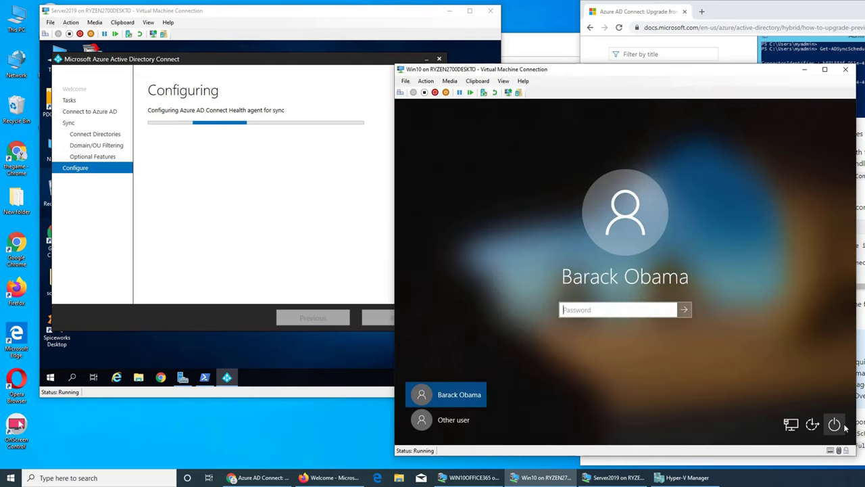
pyautogui.click(836, 423)
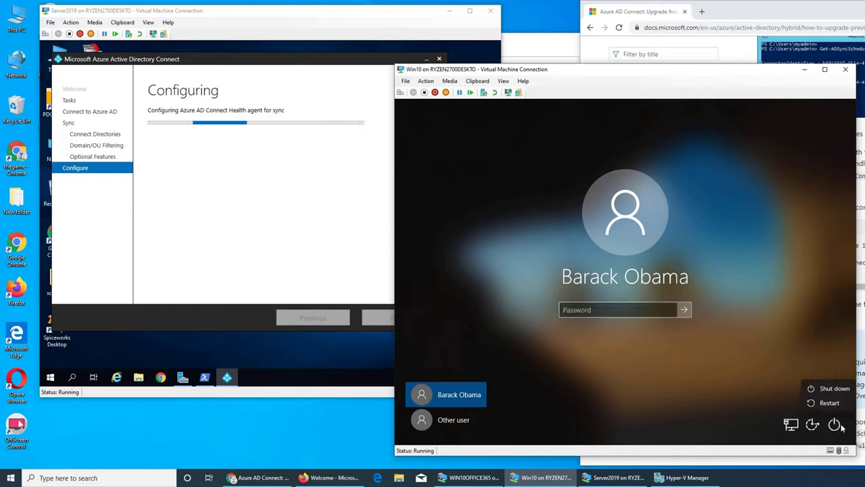
pyautogui.click(826, 390)
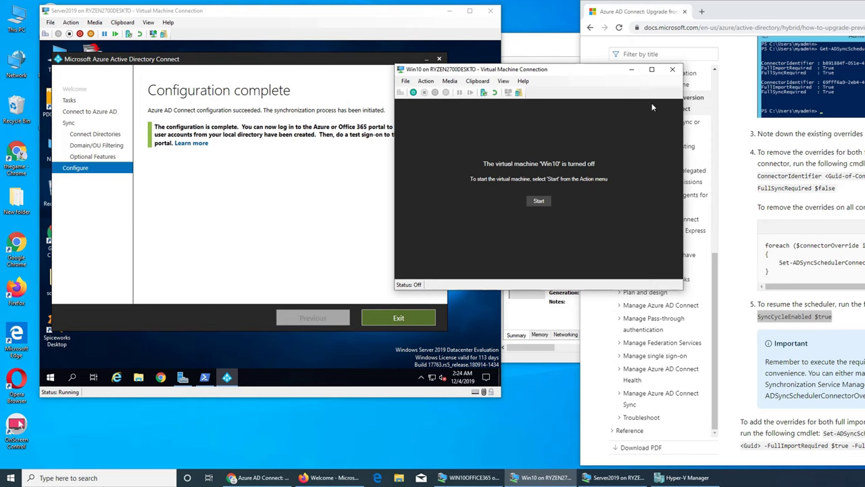
# Start the Win10 VM from Hyper-V Manager and connect to it, continuing past the checkpoint prompt
pyautogui.click(672, 69)
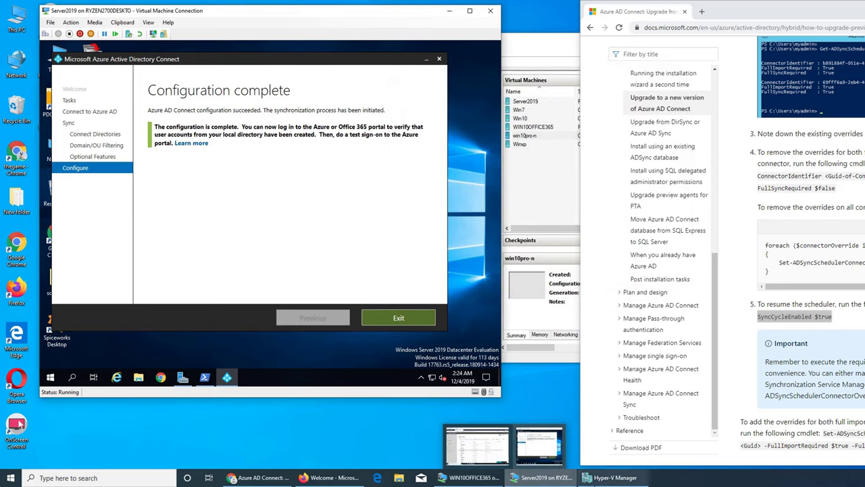
pyautogui.click(612, 478)
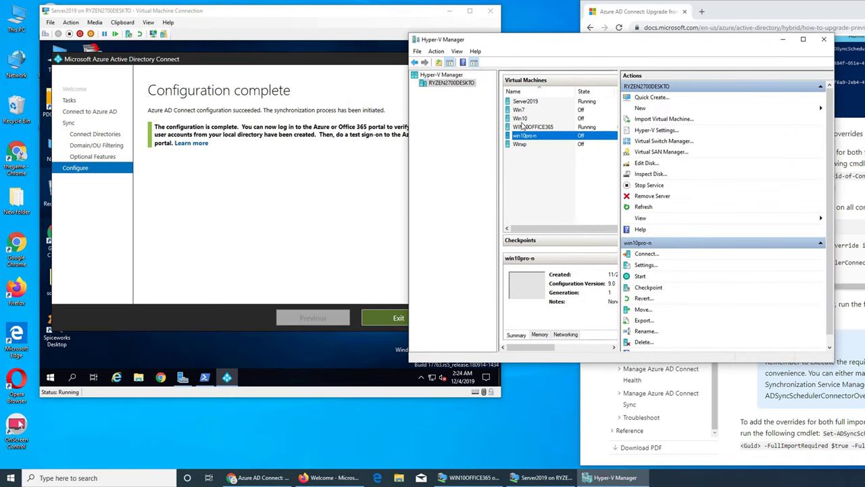
pyautogui.click(521, 119)
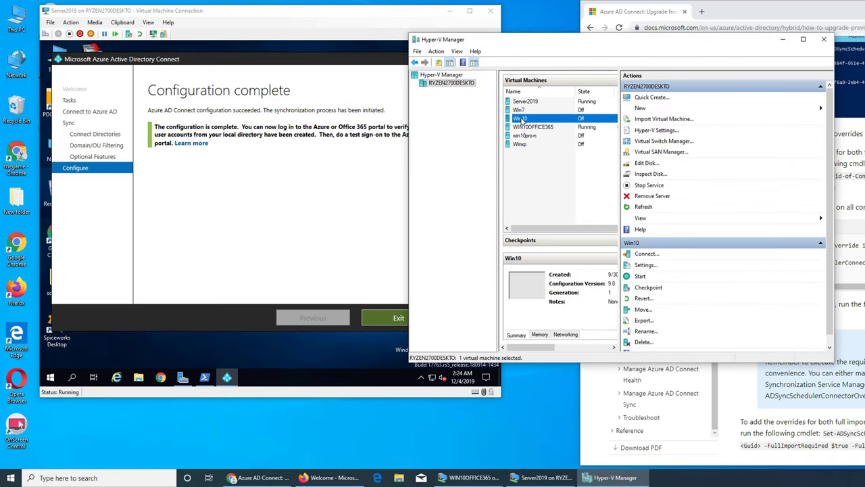
pyautogui.rightClick(522, 119)
pyautogui.click(526, 124)
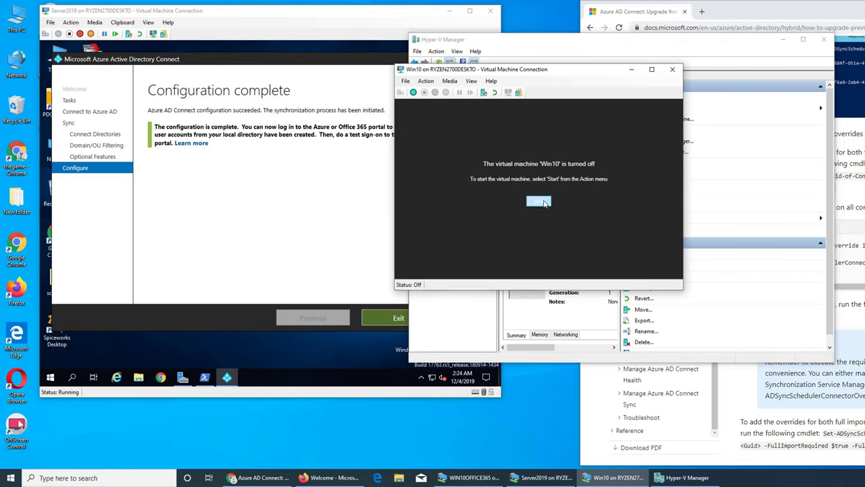
pyautogui.click(545, 201)
pyautogui.click(554, 204)
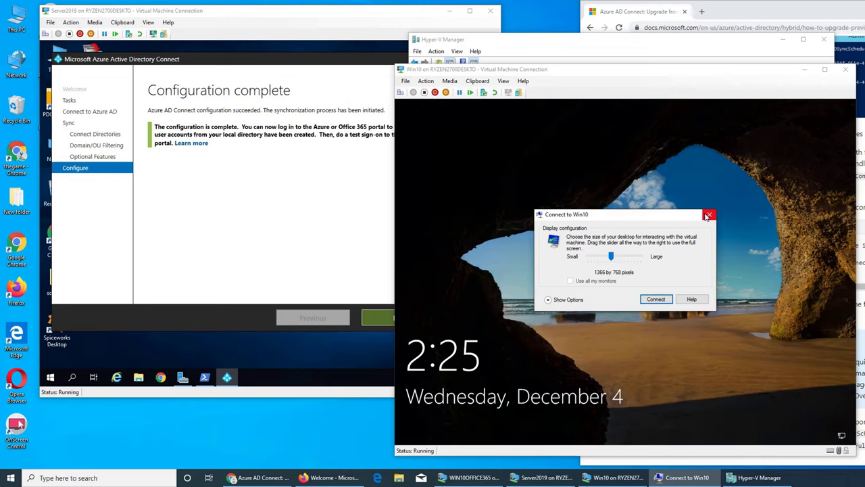
# Attempt the synced user's sign-in on Win10, then bring the WIN10OFFICE365 VM window forward
pyautogui.click(709, 214)
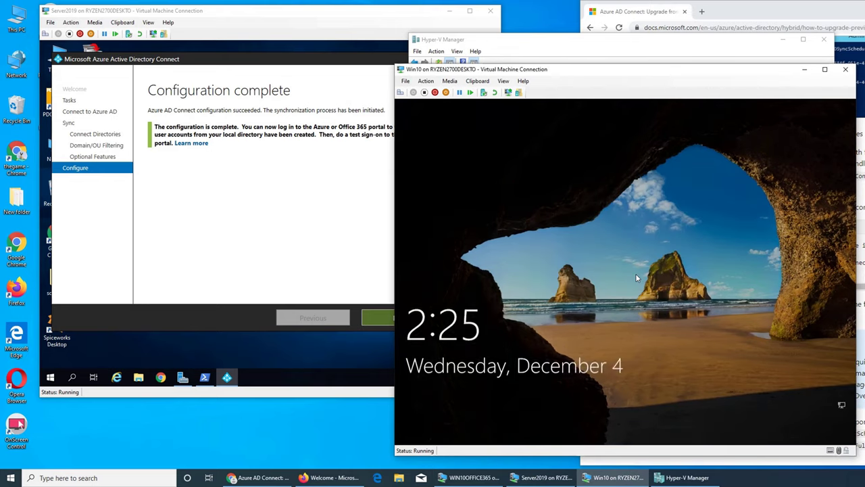
pyautogui.click(636, 274)
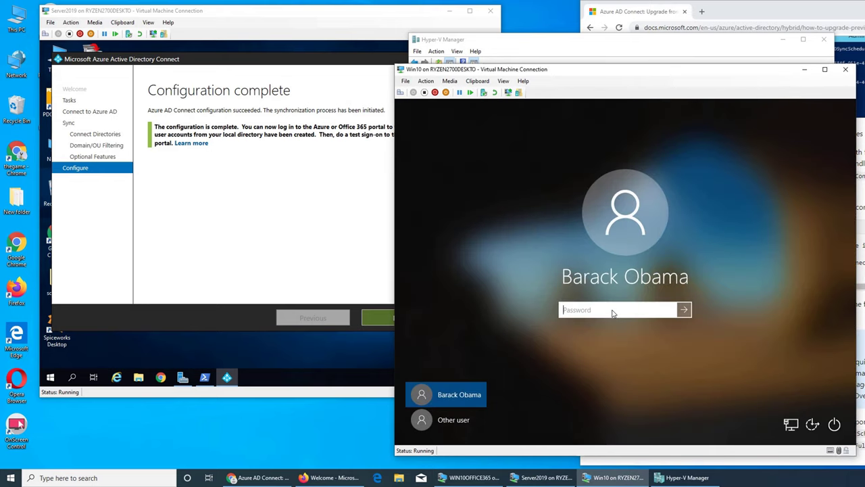
pyautogui.write('**********')
pyautogui.press('Return')
pyautogui.press('Return')
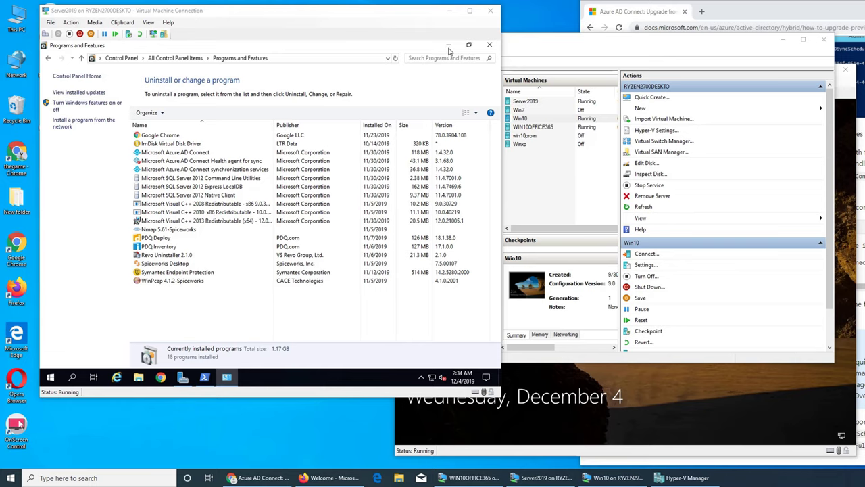
pyautogui.click(488, 45)
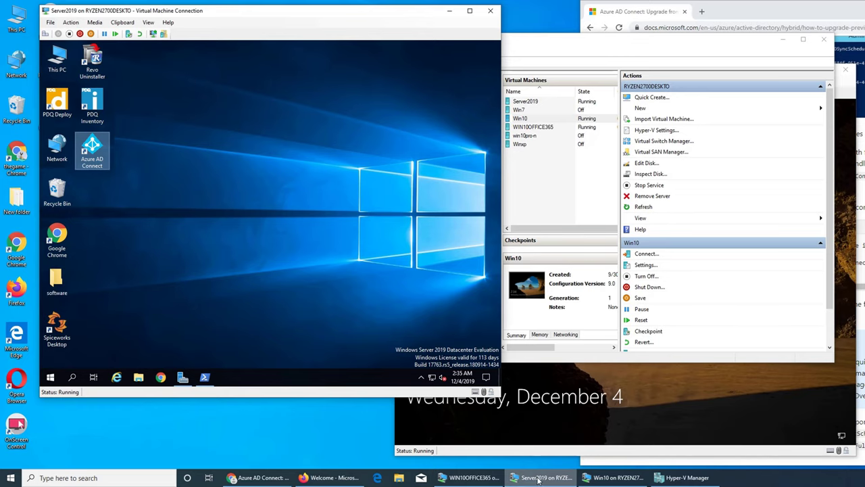
pyautogui.click(470, 477)
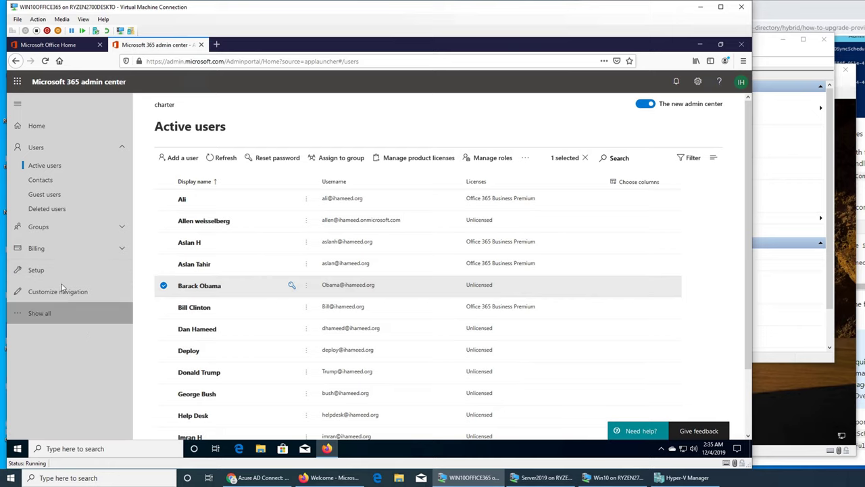
# Open Azure Active Directory under Admin centers via the Show all navigation list
pyautogui.click(33, 315)
pyautogui.scroll(-5, 47, 308)
pyautogui.click(52, 302)
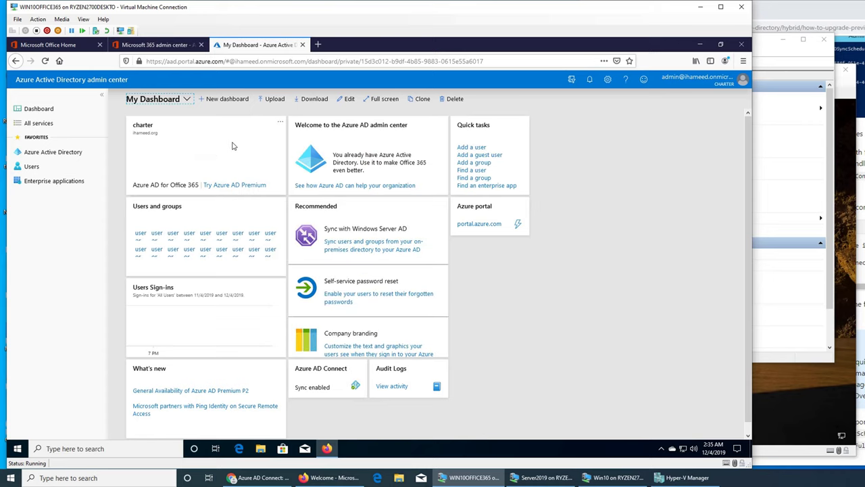
# Review the Users password reset properties, then return to the All users list
pyautogui.click(35, 166)
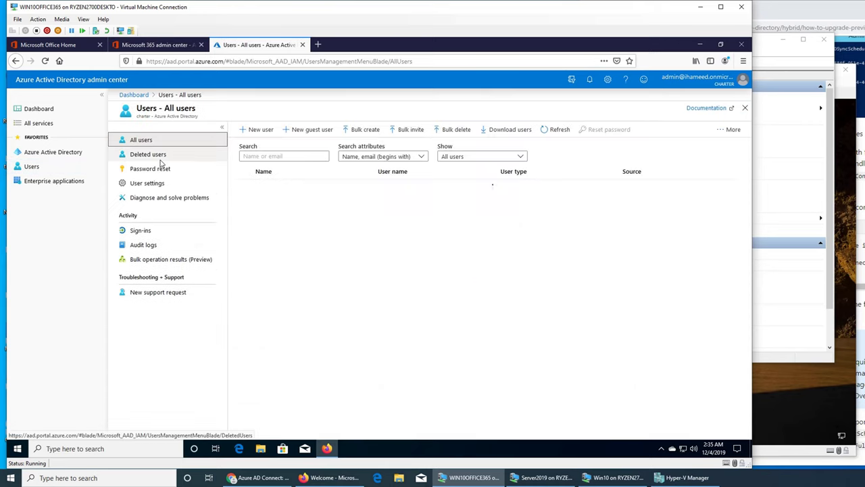
pyautogui.click(172, 172)
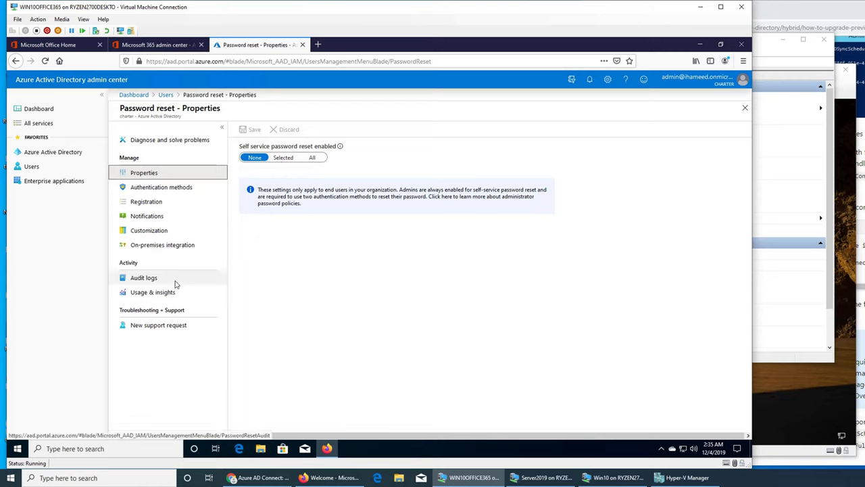
pyautogui.click(32, 166)
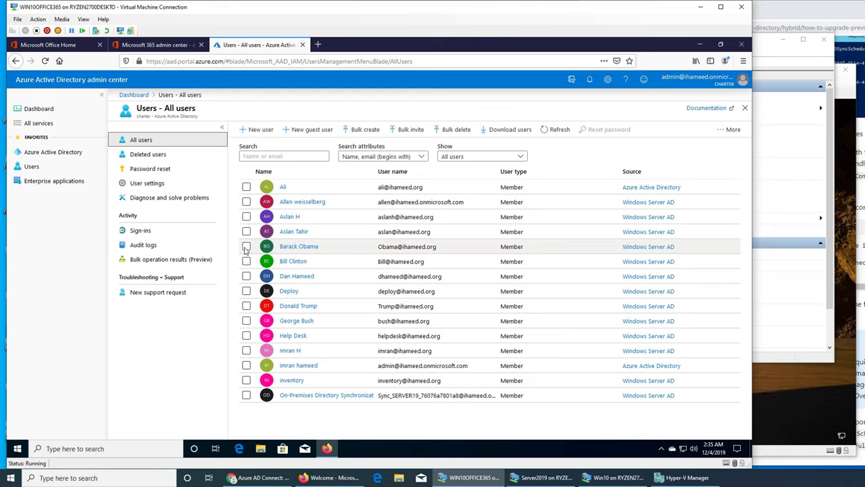
# Select a synced user, attempt Reset password, and read the password writeback licensing requirements
pyautogui.click(246, 248)
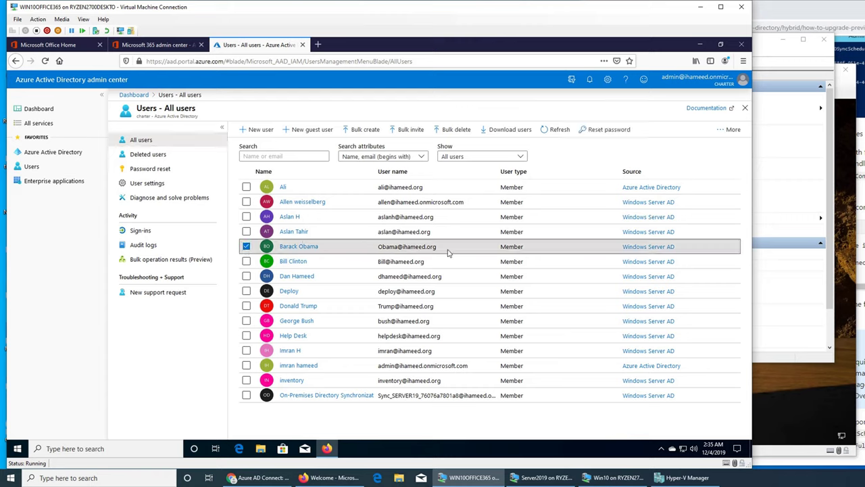
pyautogui.click(600, 129)
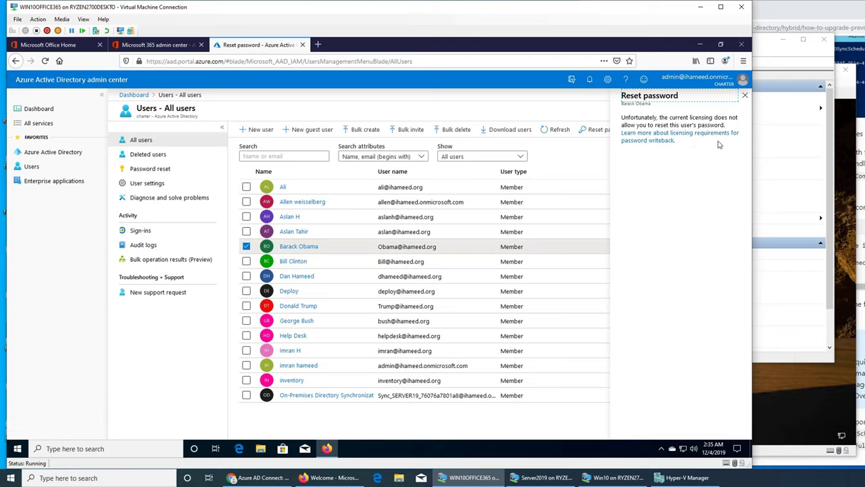
pyautogui.click(672, 141)
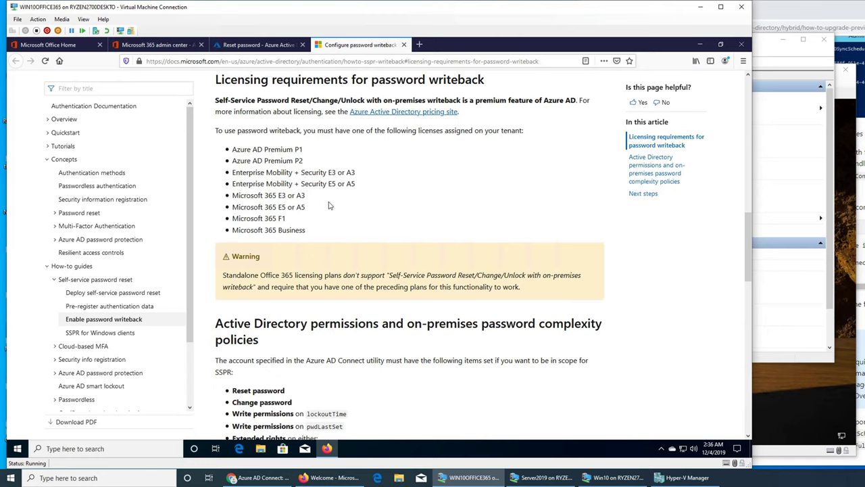
pyautogui.scroll(-2, 331, 207)
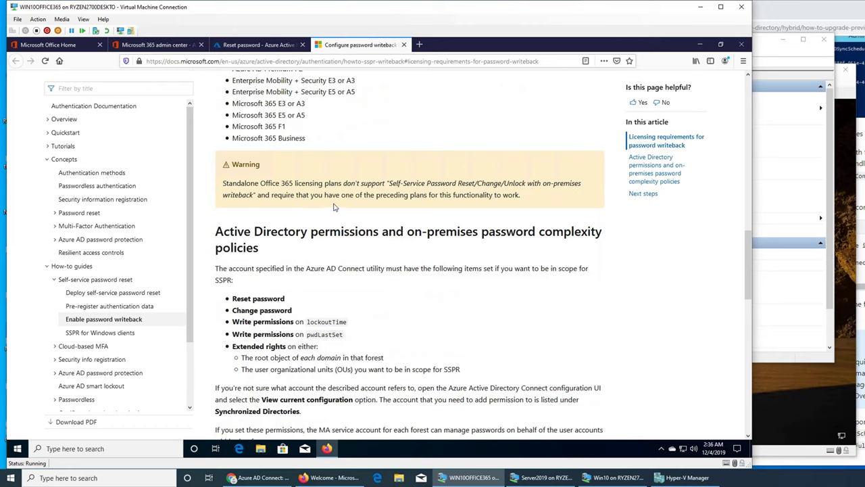
pyautogui.scroll(4, 333, 207)
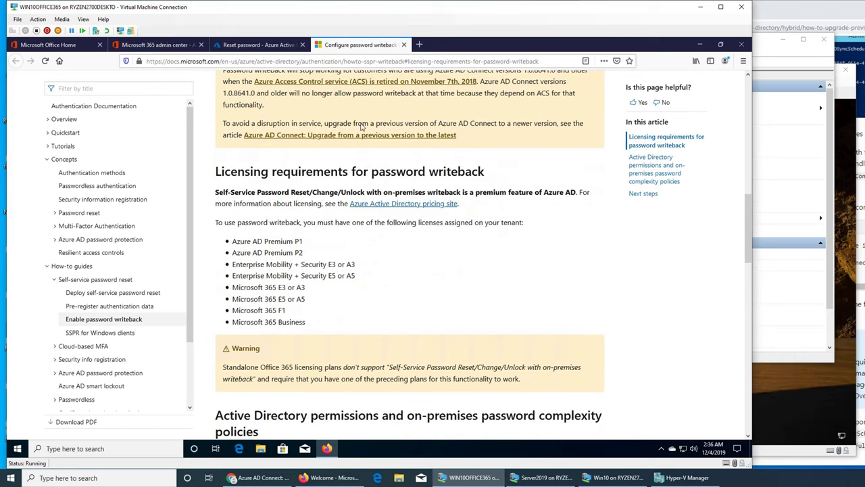
pyautogui.click(404, 44)
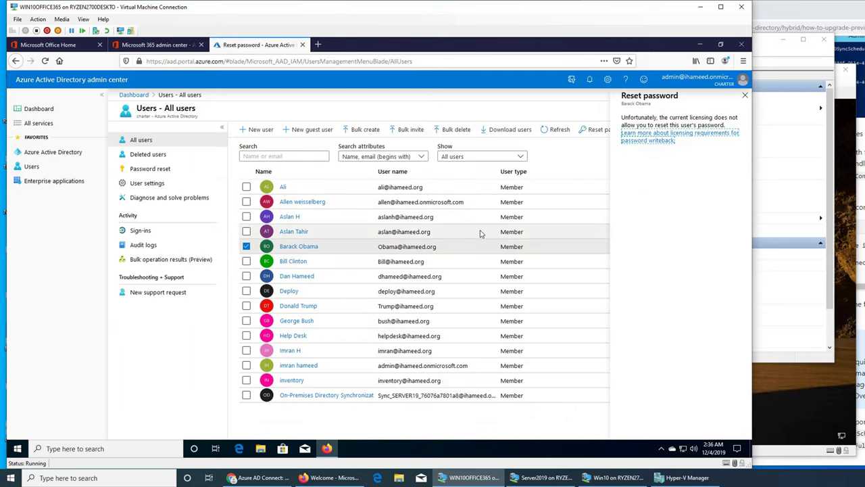
# Switch back to the Microsoft 365 admin center tab listing the synced user as Unlicensed
pyautogui.click(4, 211)
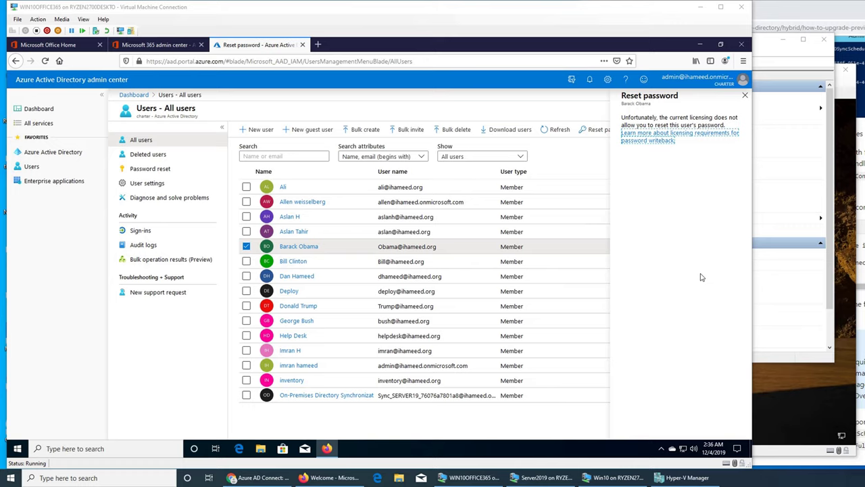
pyautogui.click(157, 45)
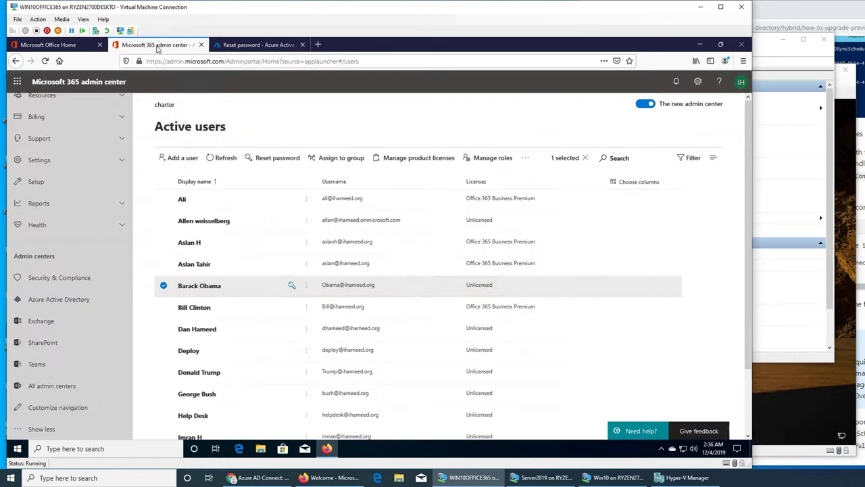